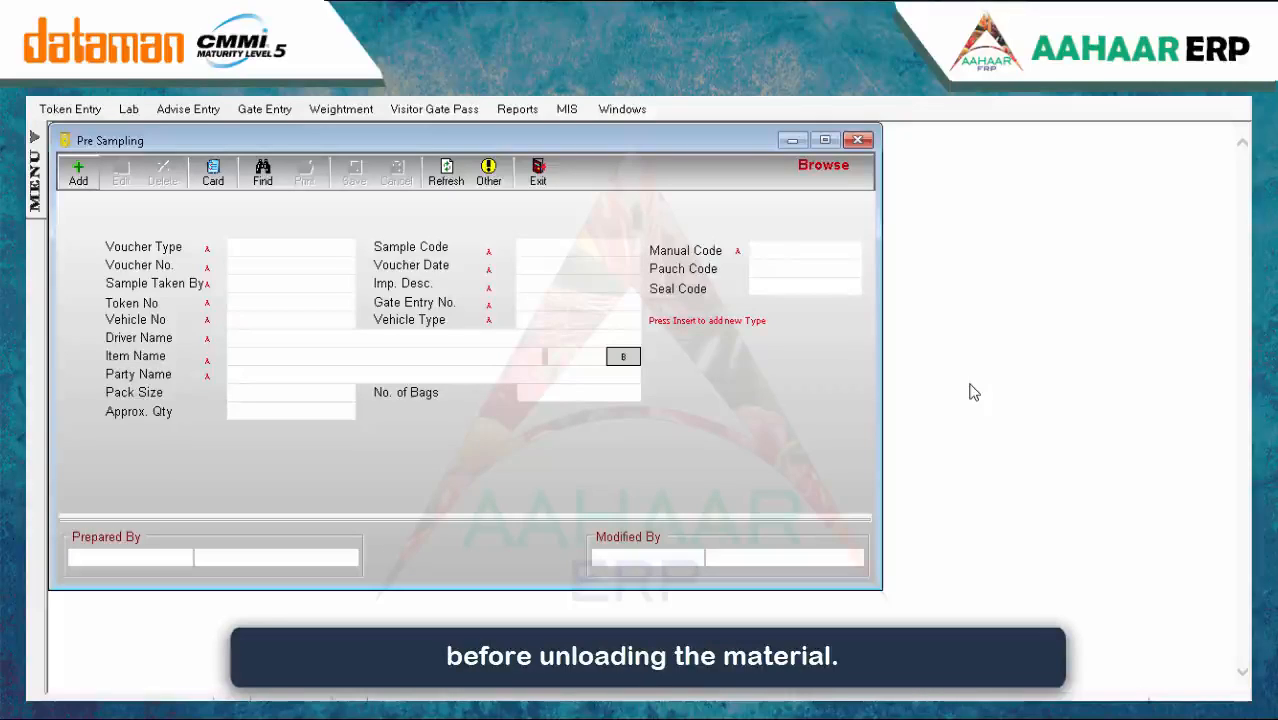
Start a new Pre Sampling voucher, auto-numbered with manual code 6 and dated 15/Jan/2020
left_click(79, 174)
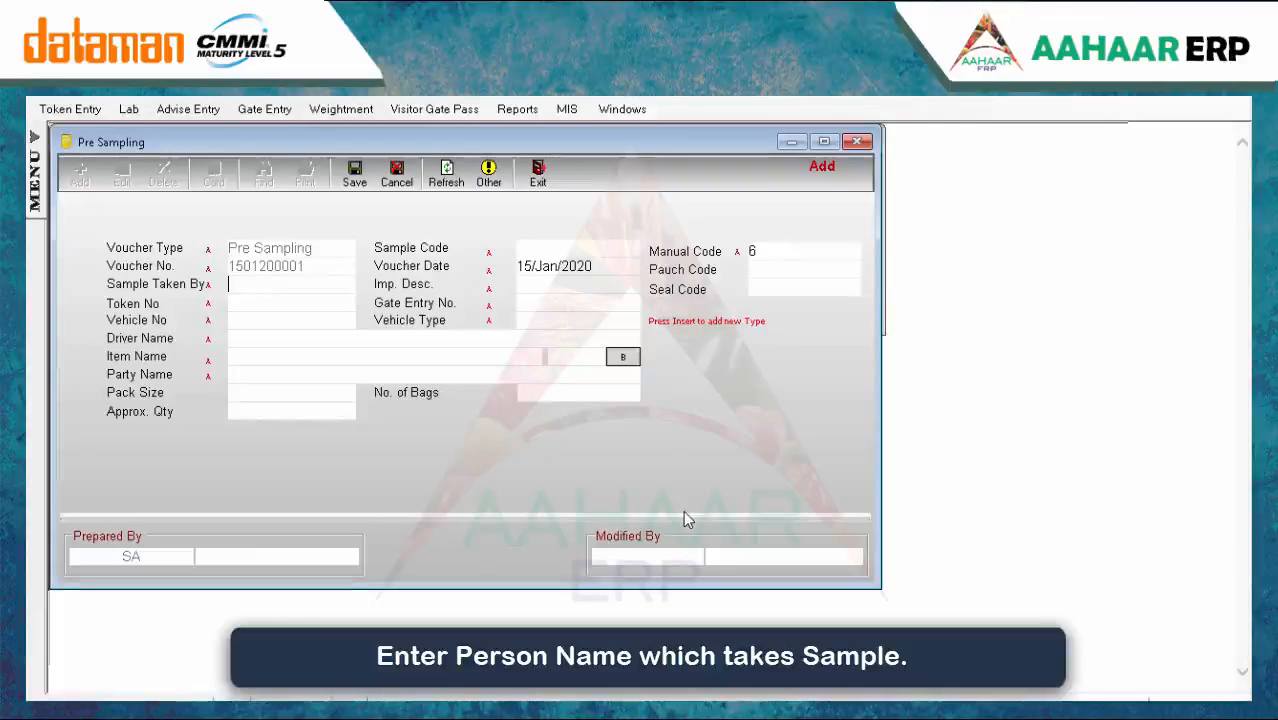
Fill in who took the sample and set the impurity description to DALIA
type("s")
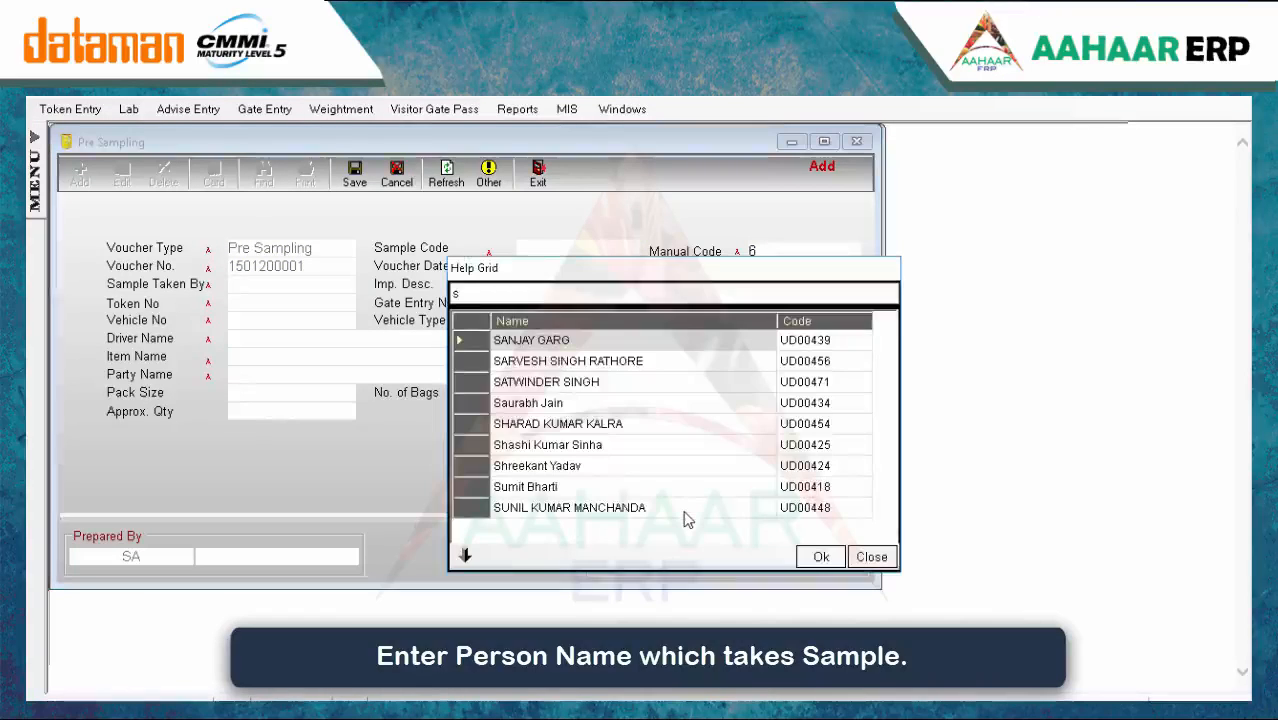
key("Return")
key("Return")
key("space")
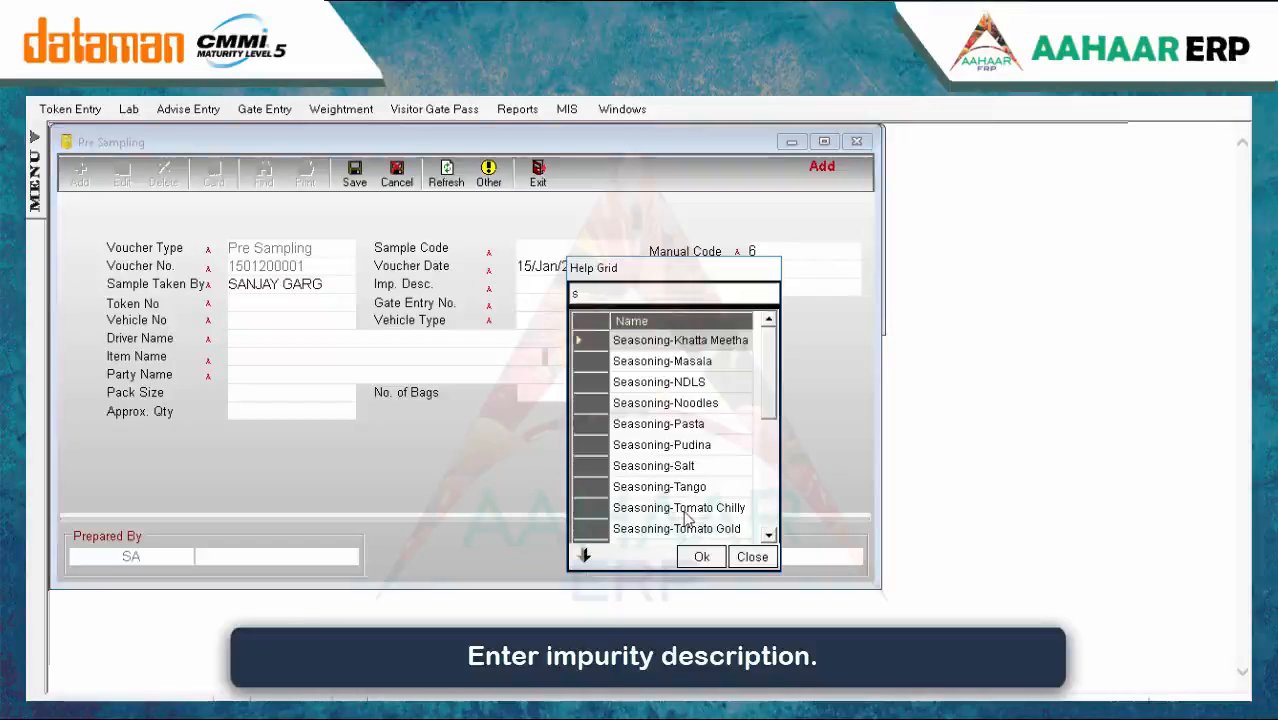
key("BackSpace")
type("dali")
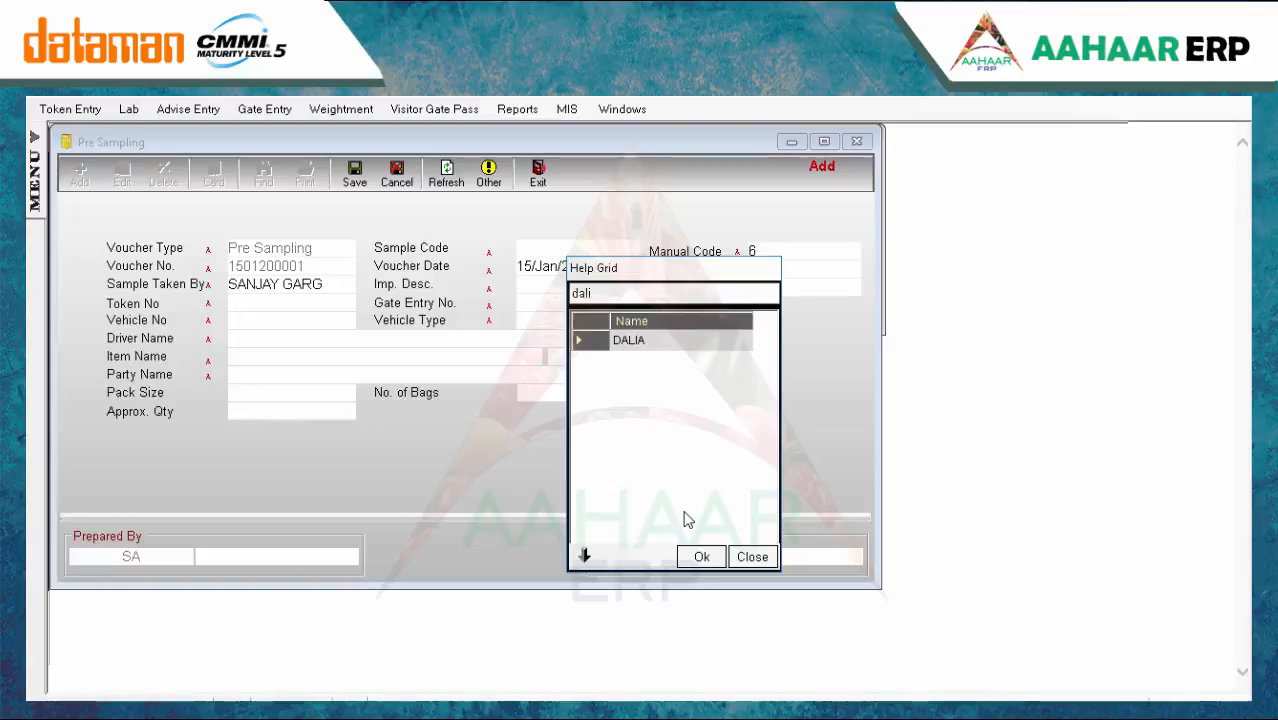
key("Return")
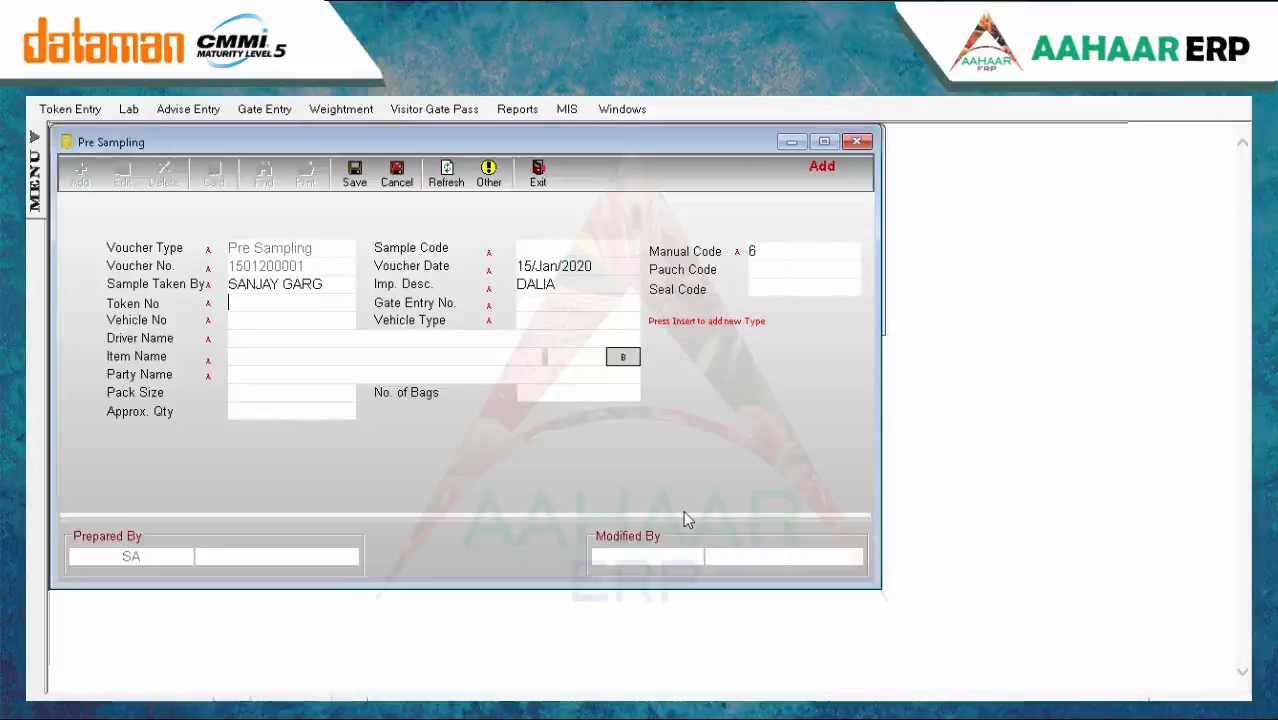
key("space")
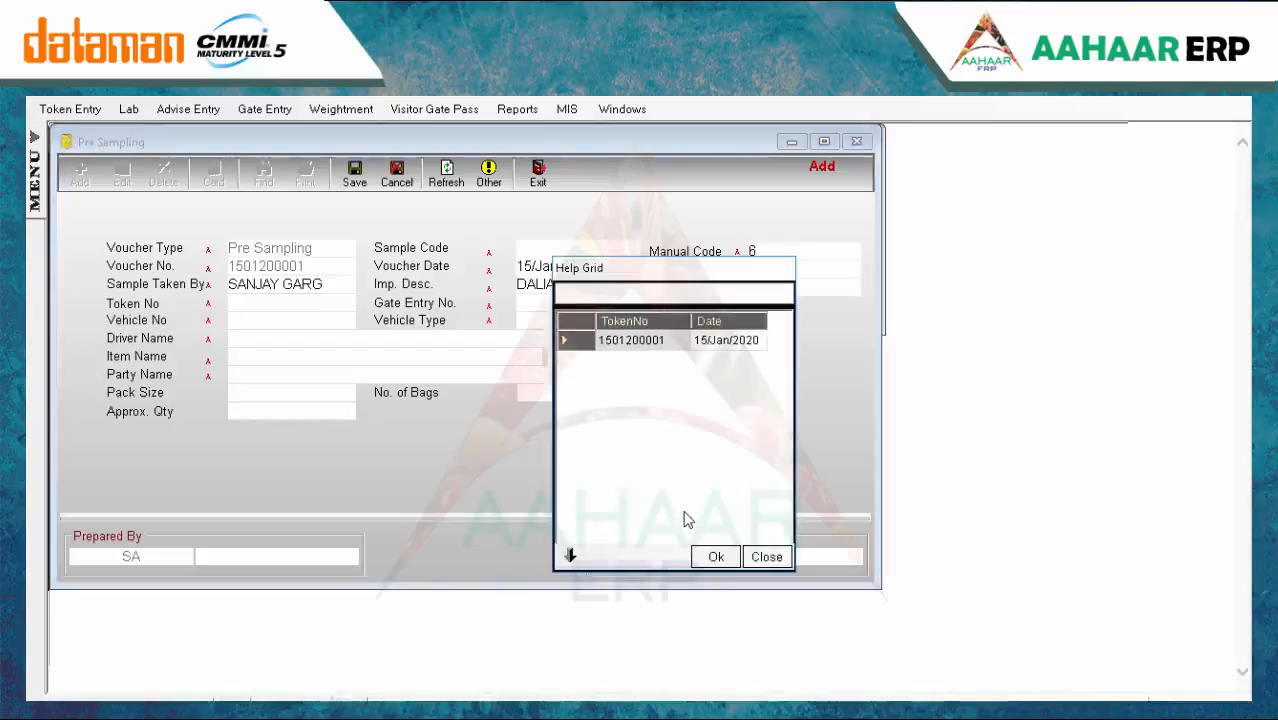
key("Escape")
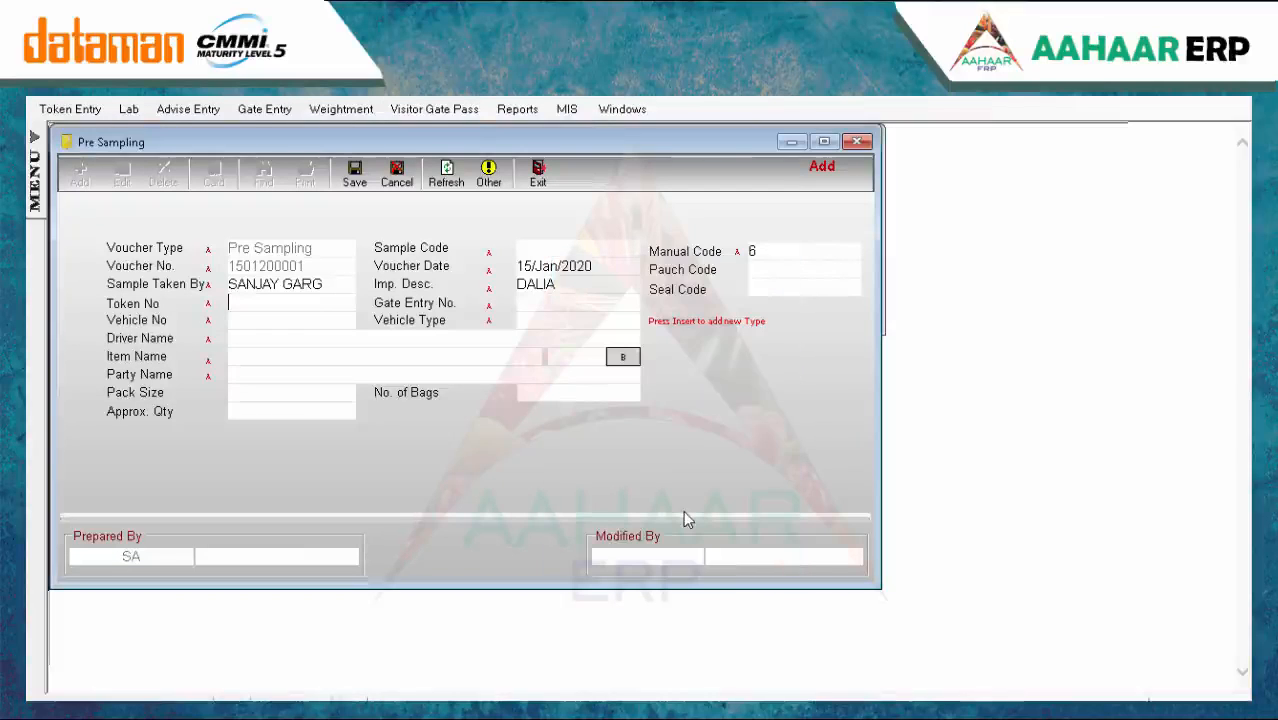
key("Return")
type("up")
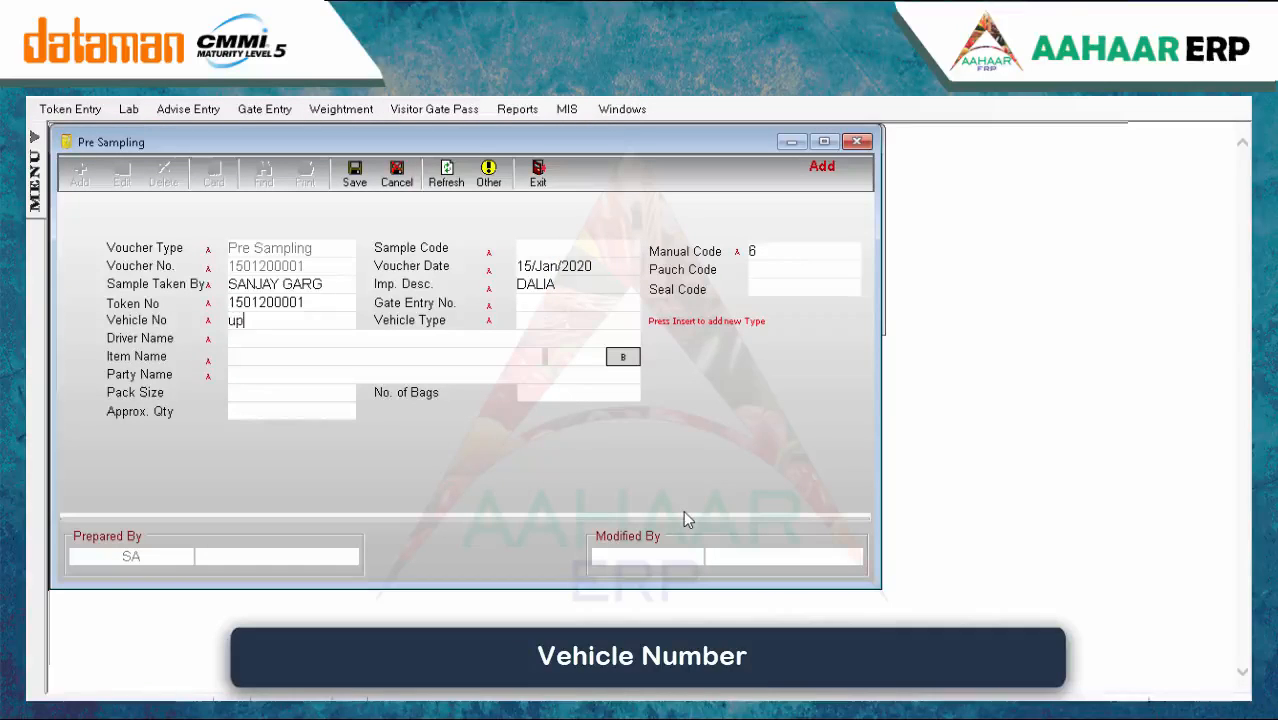
type("-123215")
key("Return")
key("space")
key("Return")
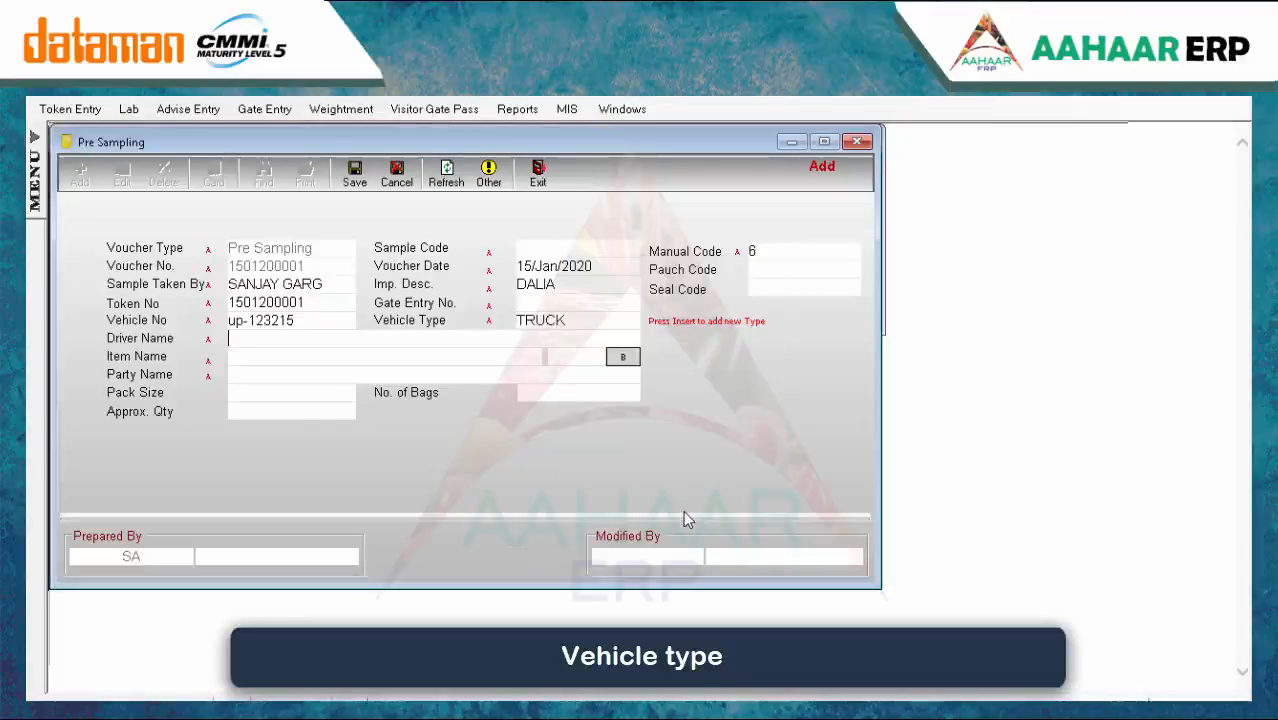
key("BackSpace")
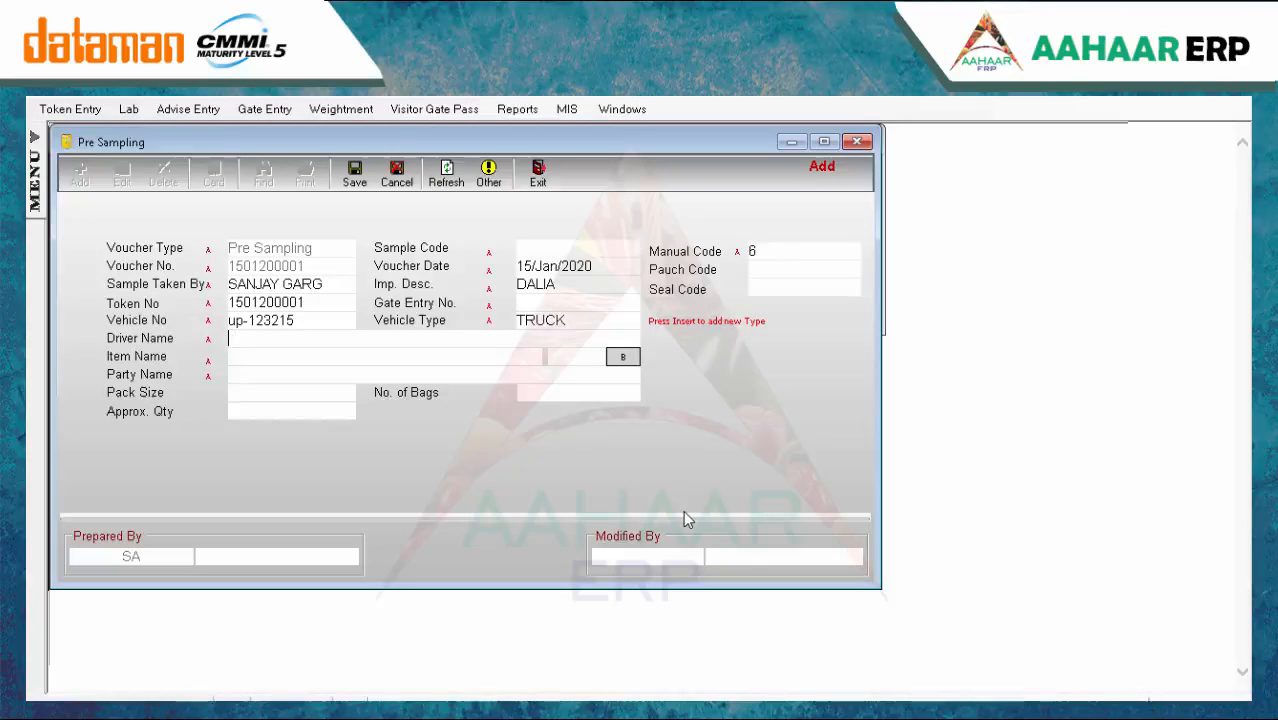
type("shyam")
key("Return")
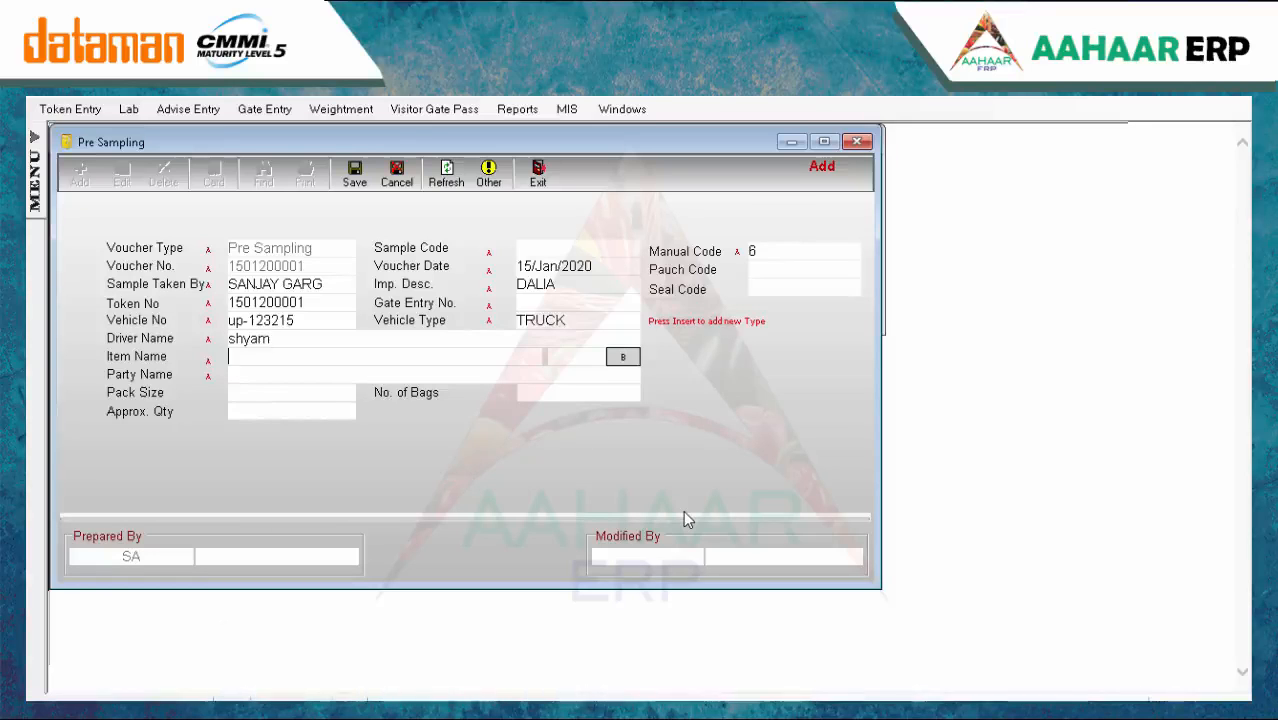
Choose 1121 Basmati Rice, party DATAMAN COMPUTER SYSTEMS (P) LTD, 10 Kg x 5 pack, 1000 bags, then save
key("Return")
key("Down")
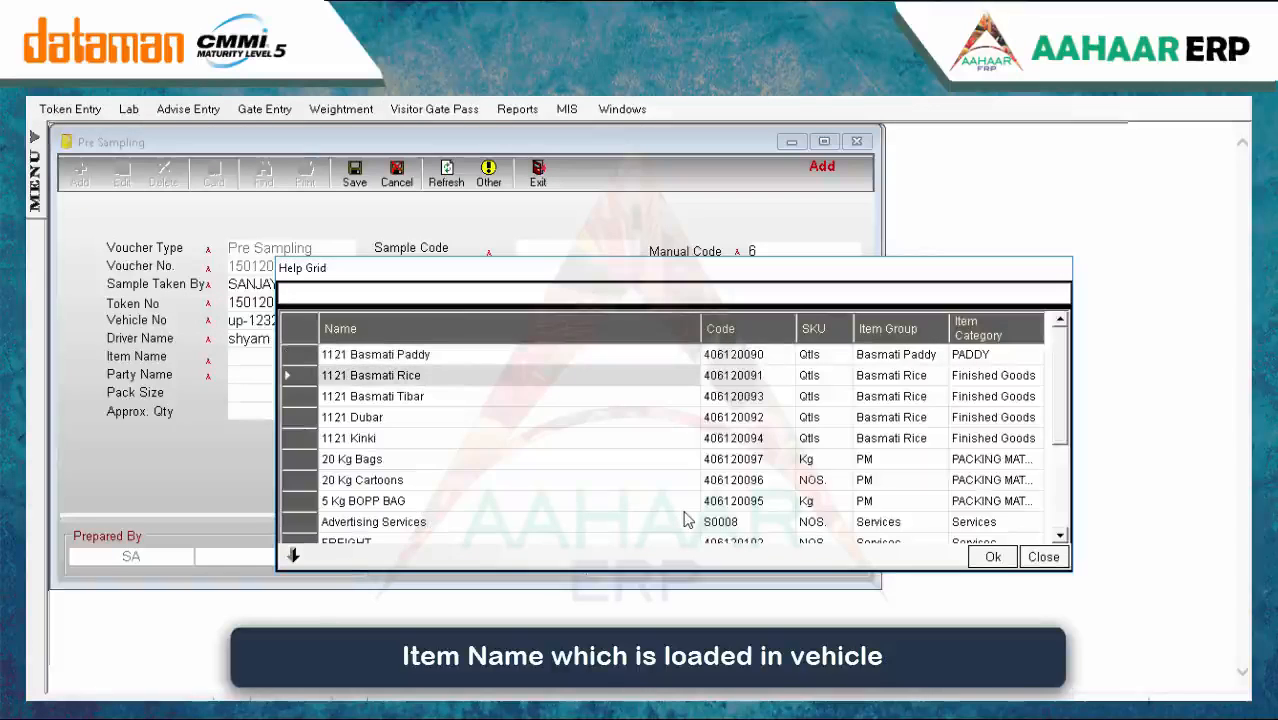
key("Return")
key("Return")
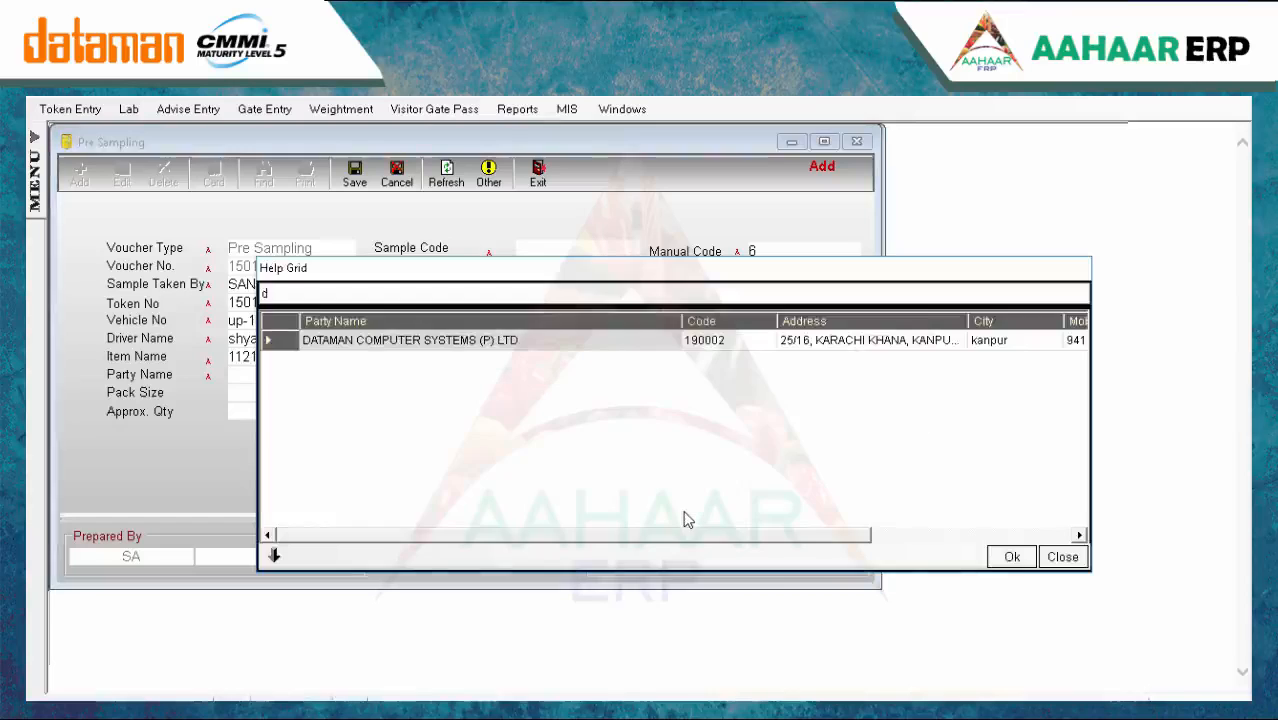
type("data")
key("Return")
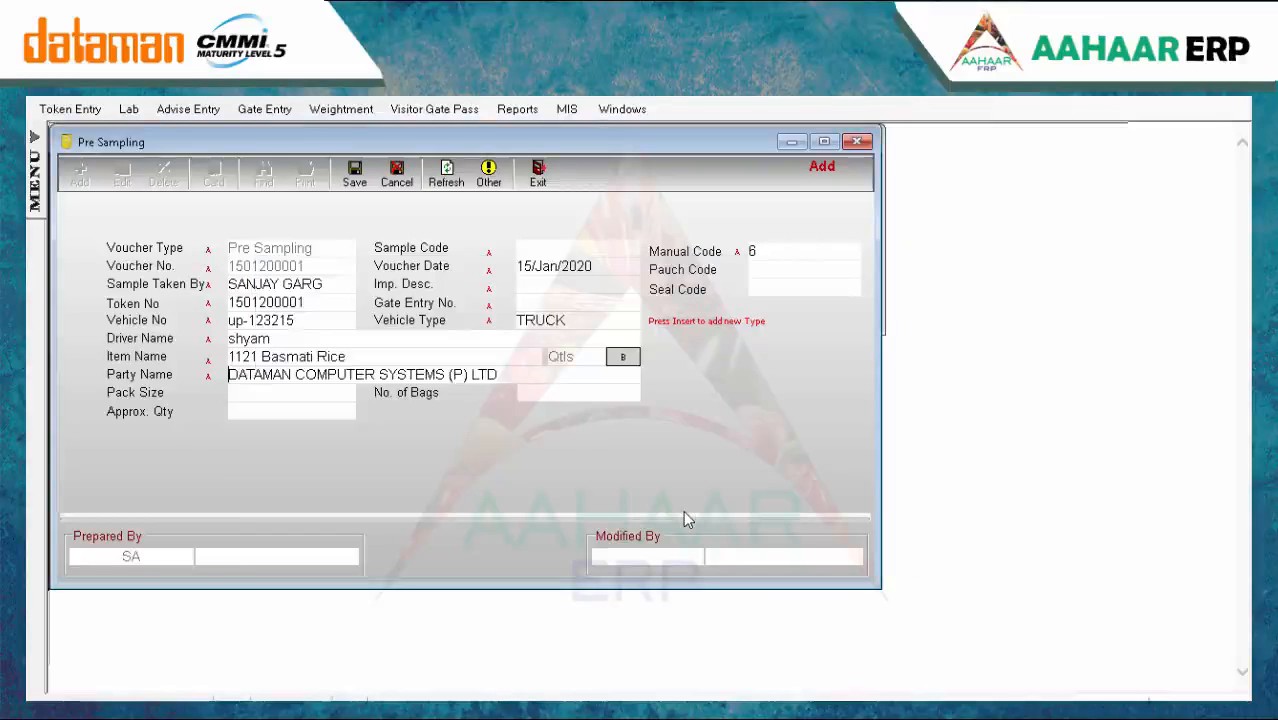
key("Return")
key("Return")
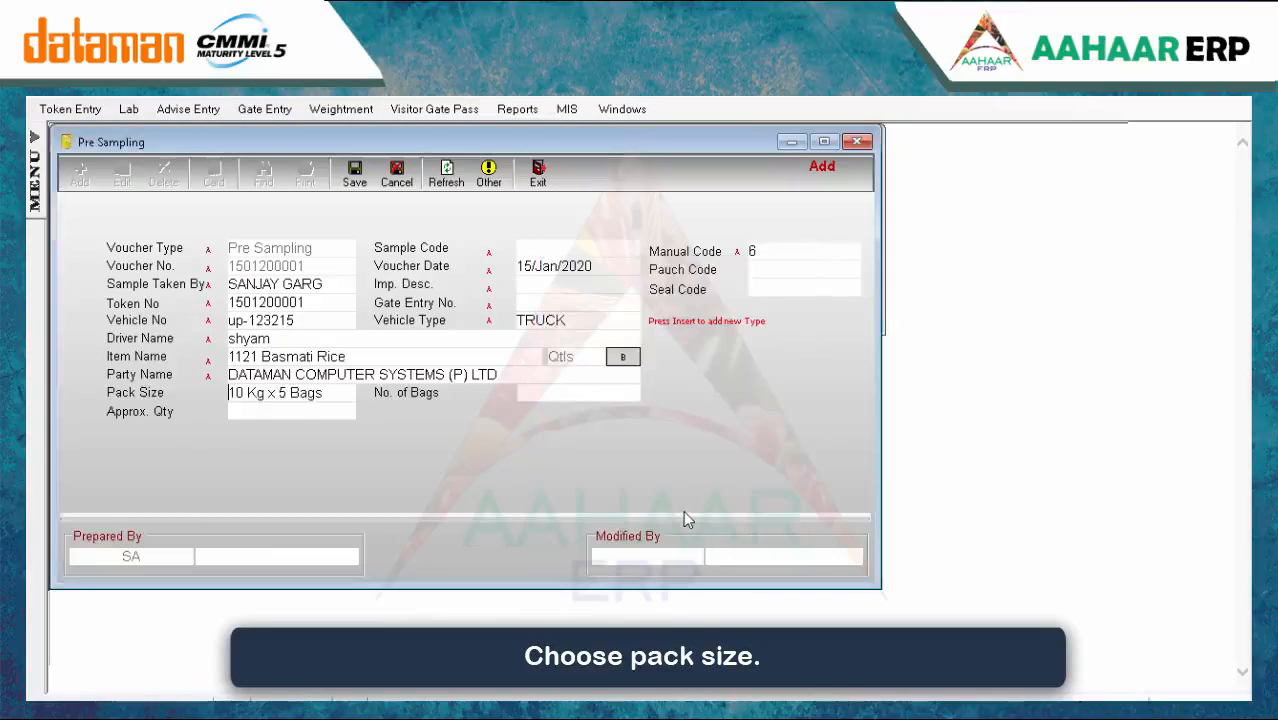
type("1000")
key("Return")
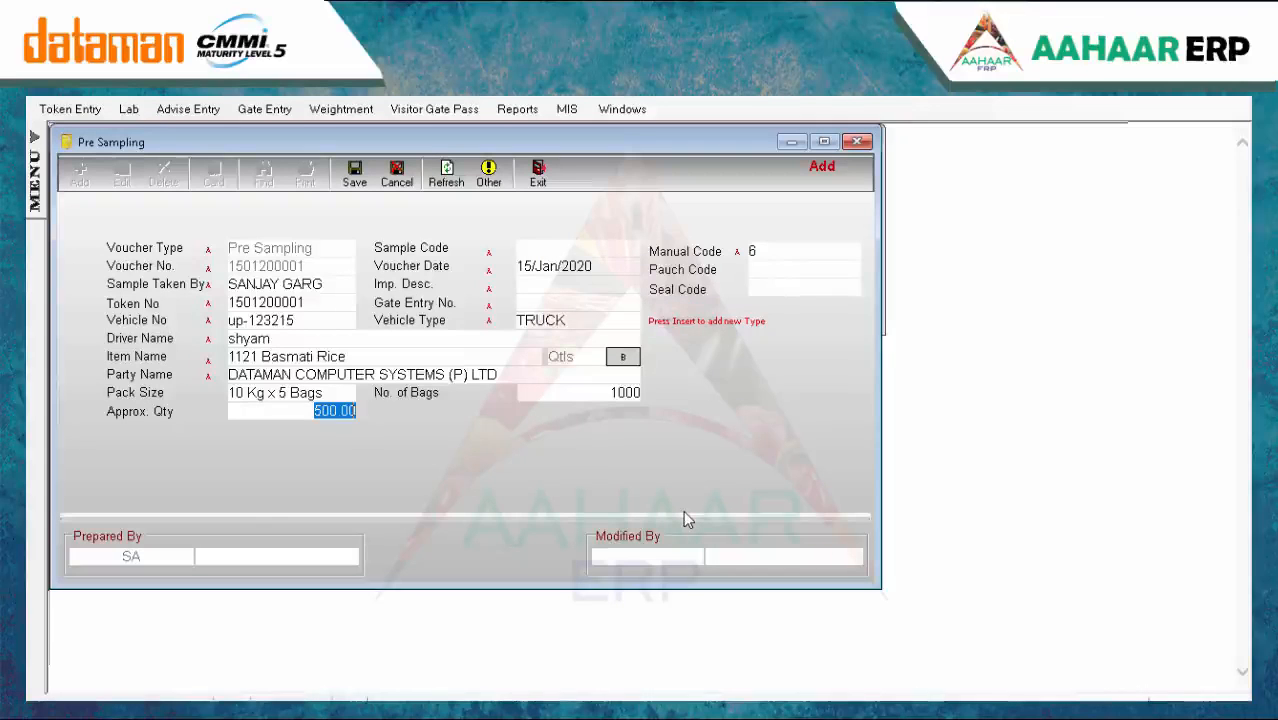
left_click(354, 174)
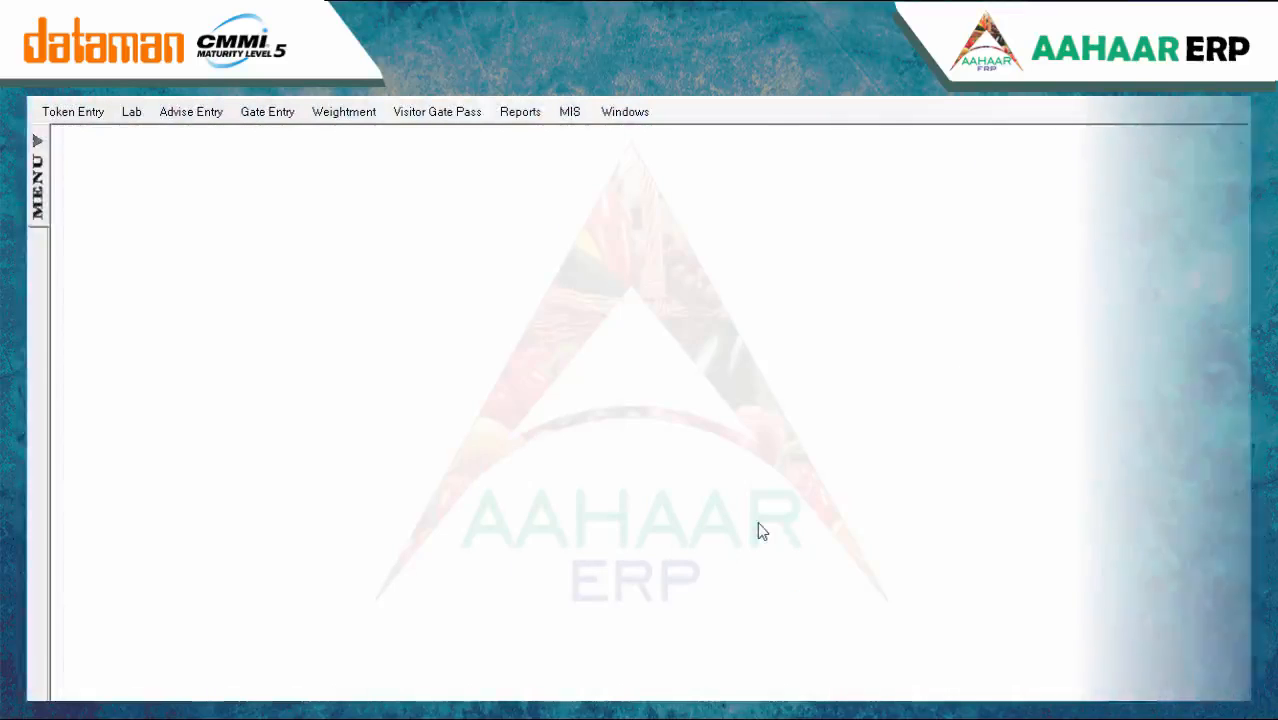
Start a new Lab Test entry for sample code PRKP134DCE
left_click(131, 116)
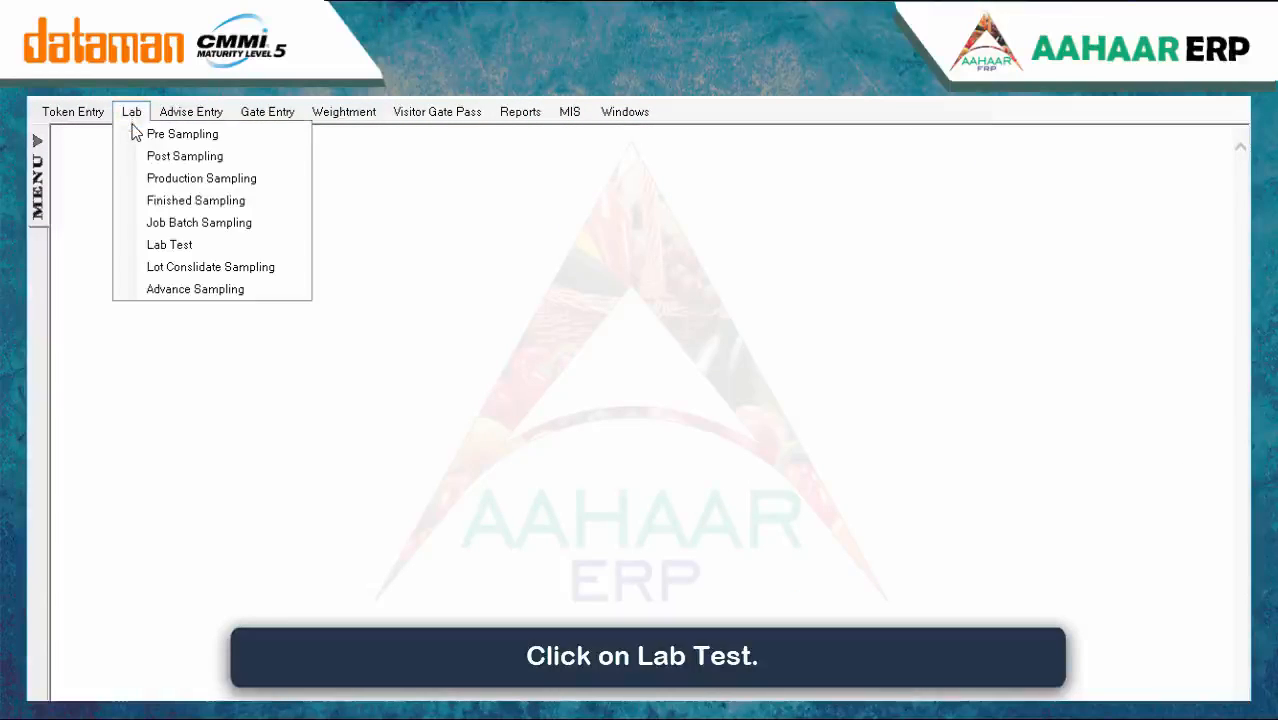
left_click(165, 244)
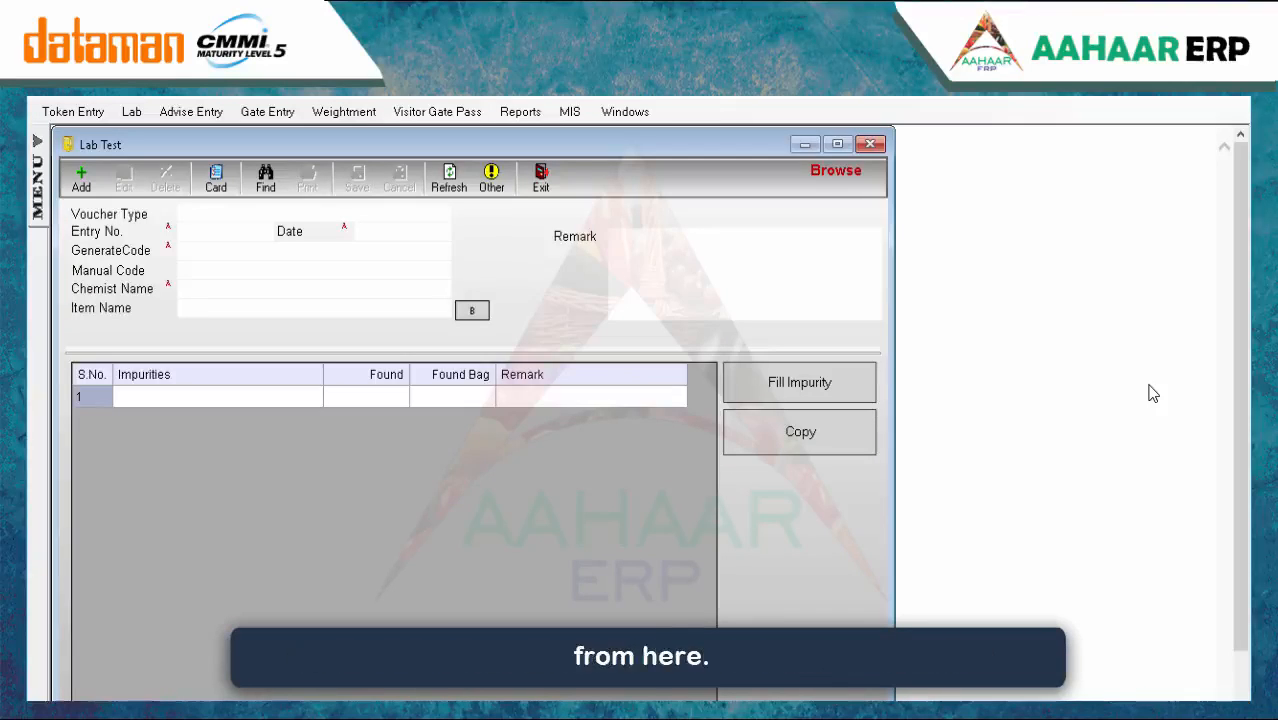
left_click(80, 177)
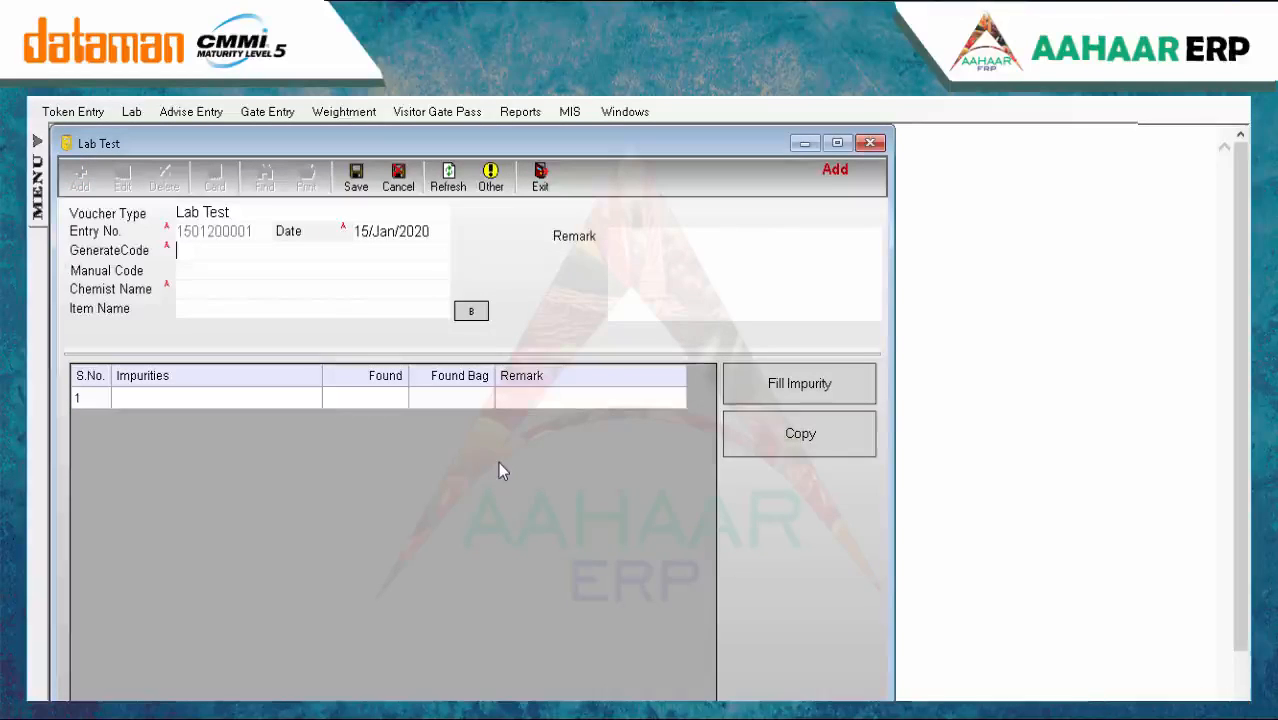
key("Return")
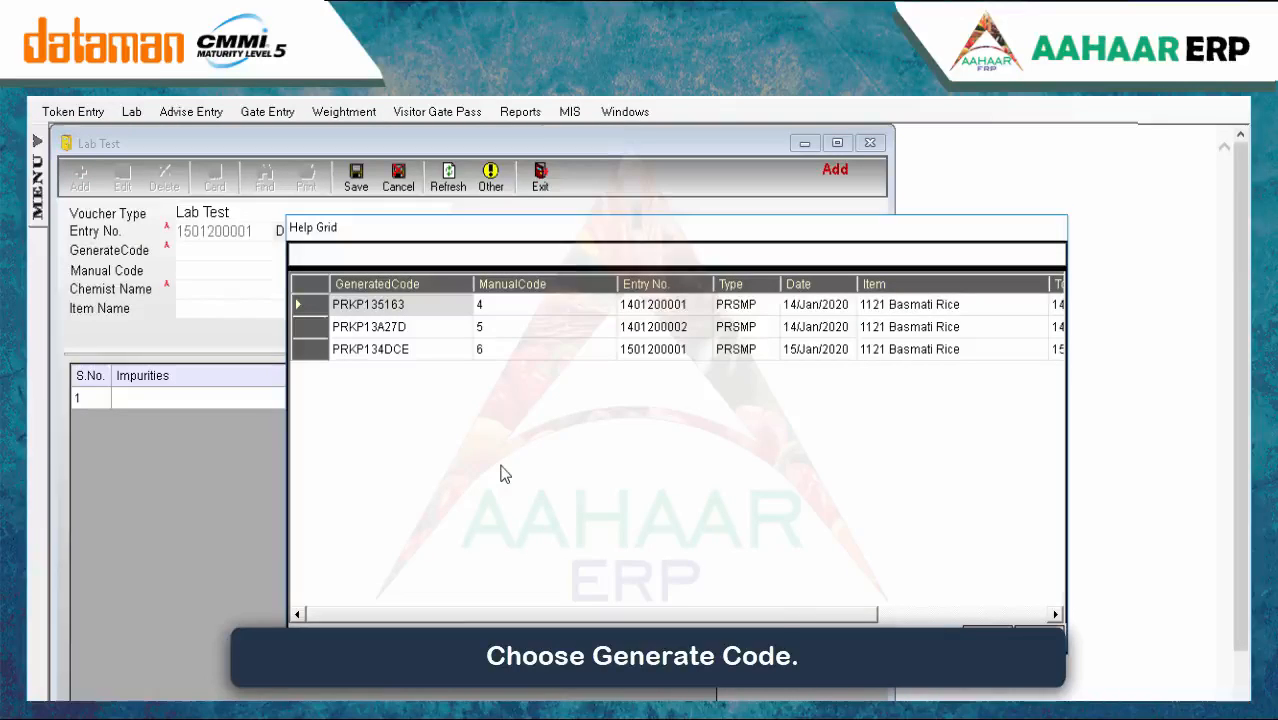
key("Down")
key("Down")
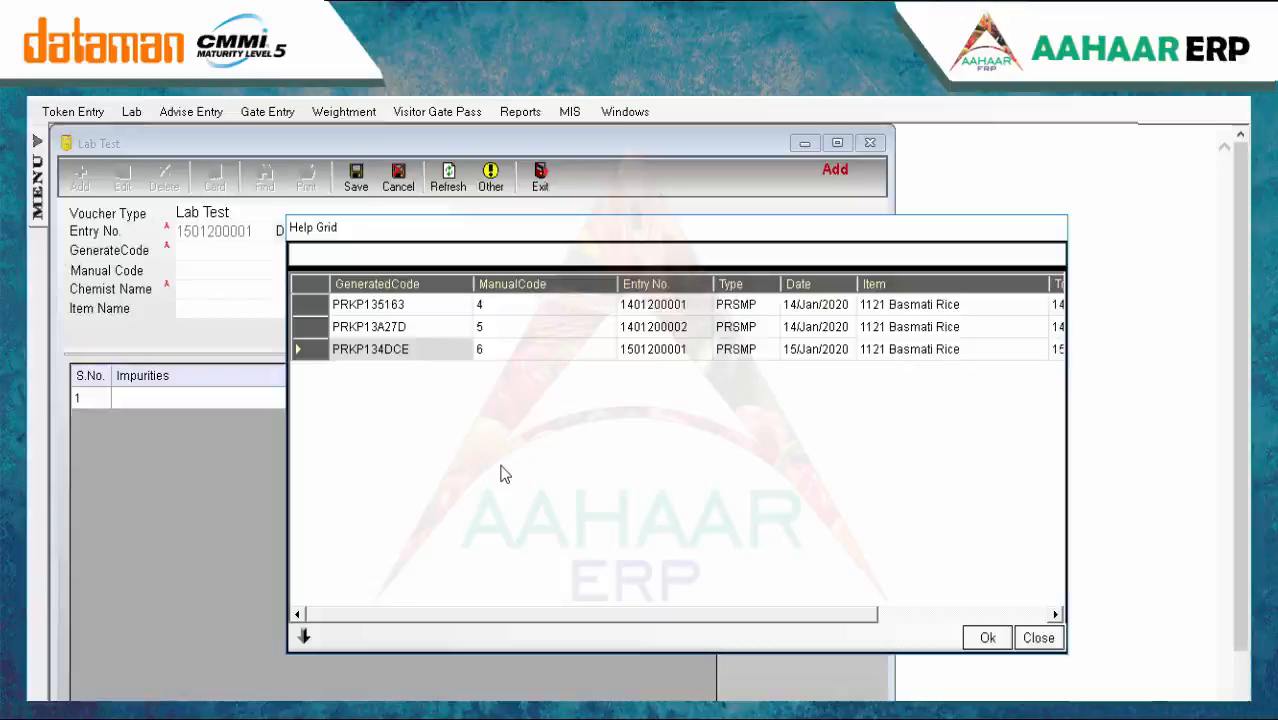
key("Return")
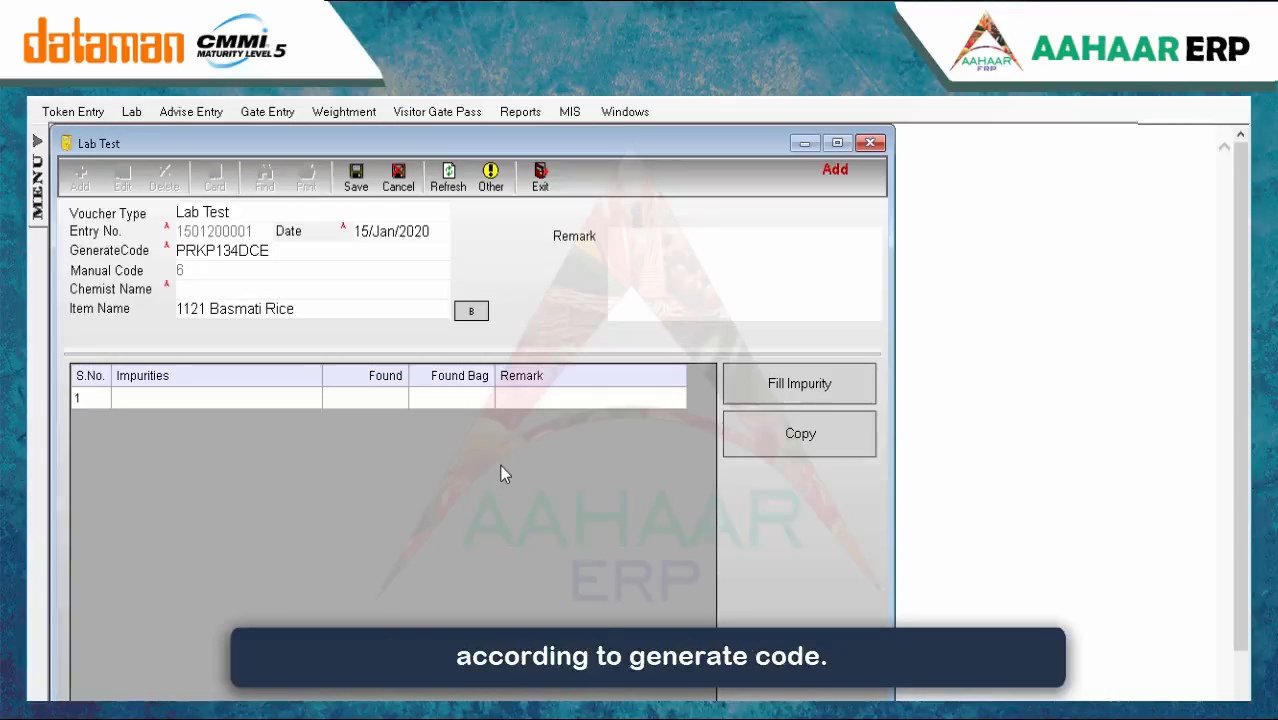
Assign the testing chemist to the lab test
type("s")
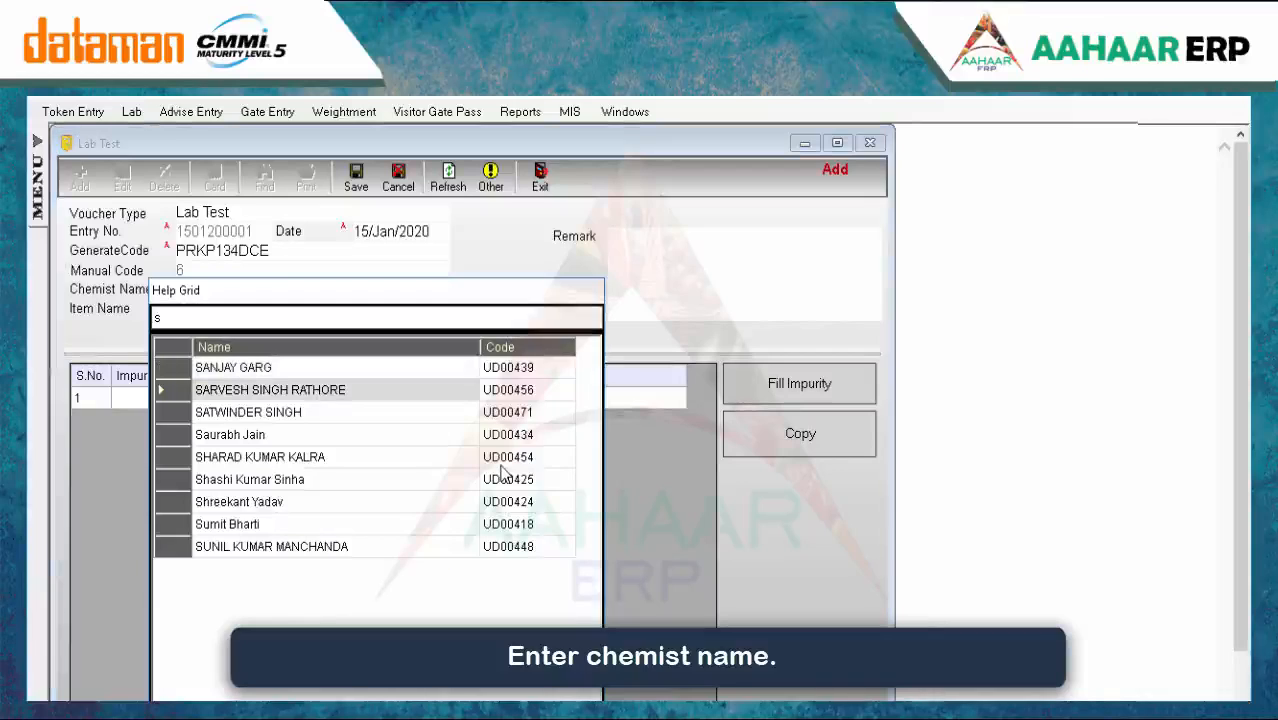
key("Down")
key("Down")
key("Down")
key("Return")
key("Return")
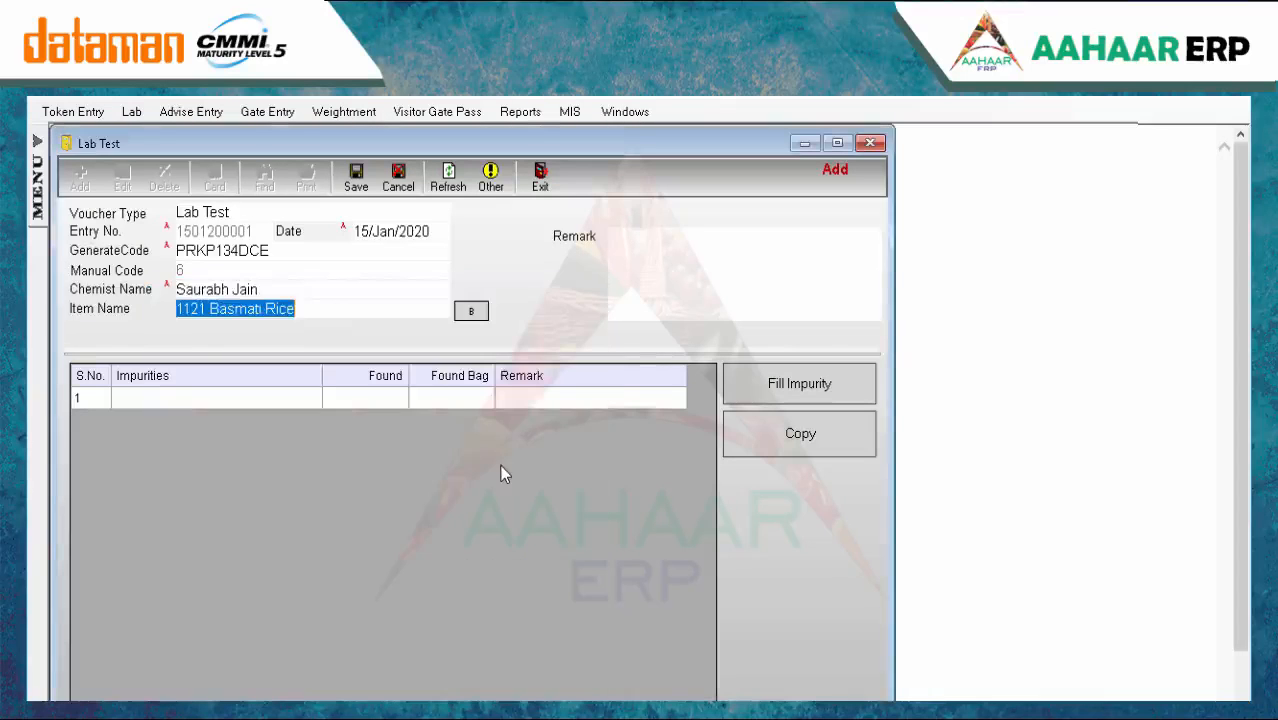
key("Return")
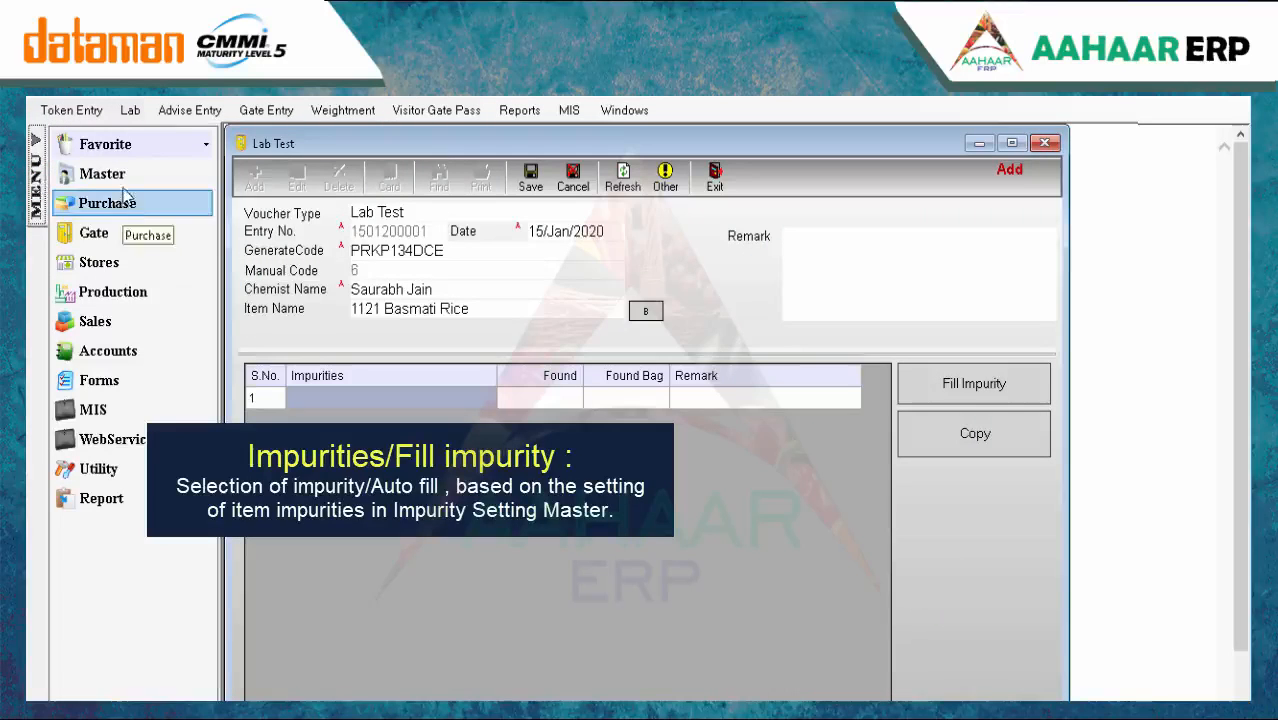
left_click(125, 174)
Create a DALIA impurity setting for 1121 Basmati Rice by copying an existing impurity set
left_click(110, 110)
left_click(187, 358)
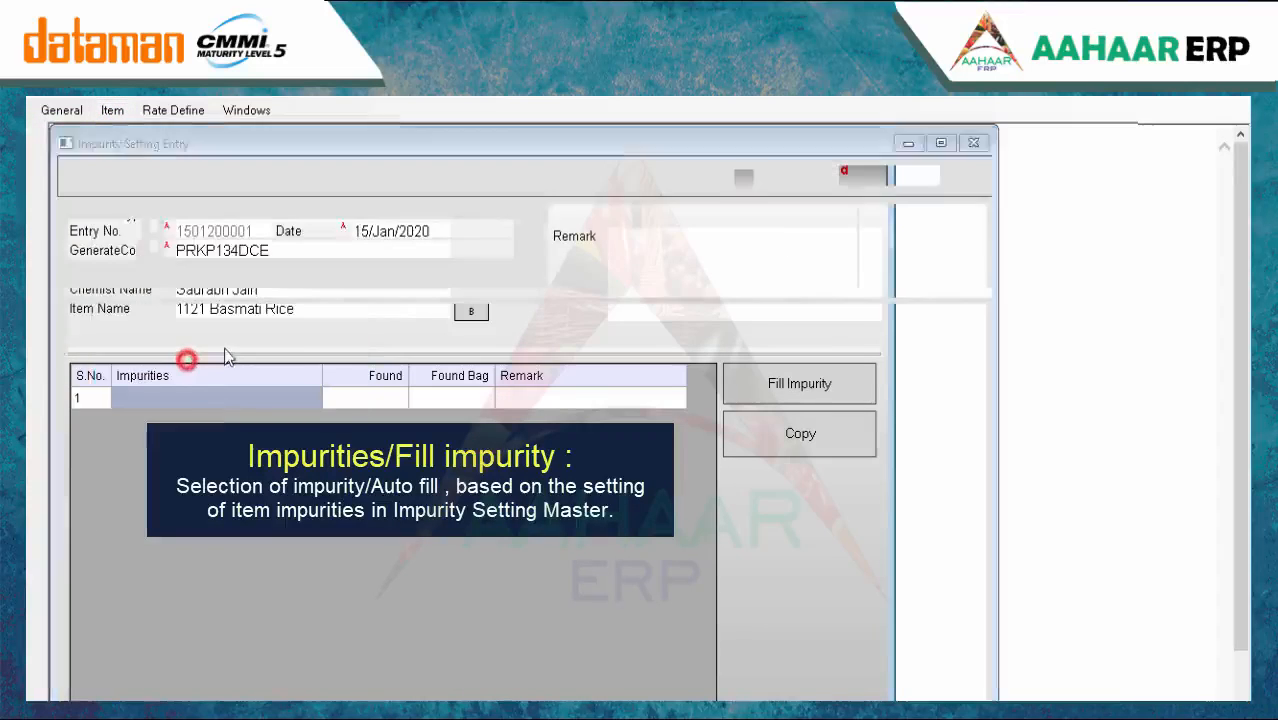
left_click(81, 180)
type("dali")
key("Return")
double_click(347, 387)
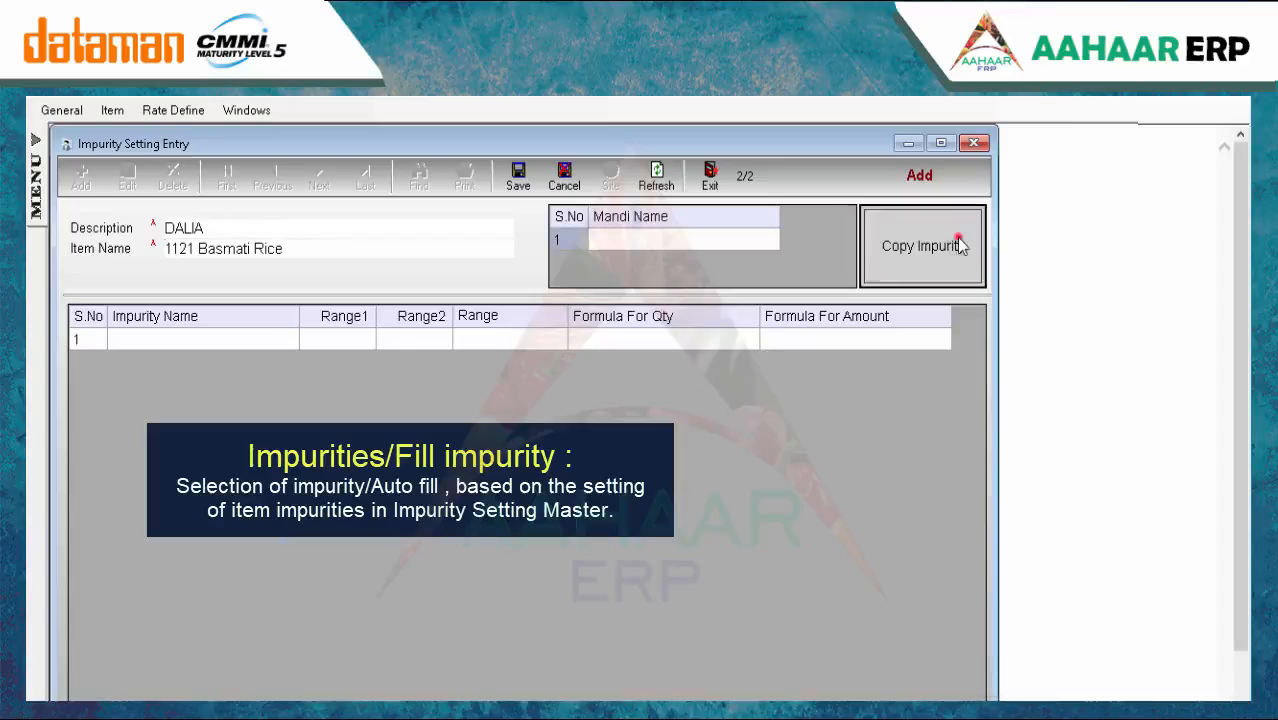
left_click(957, 246)
left_click(870, 586)
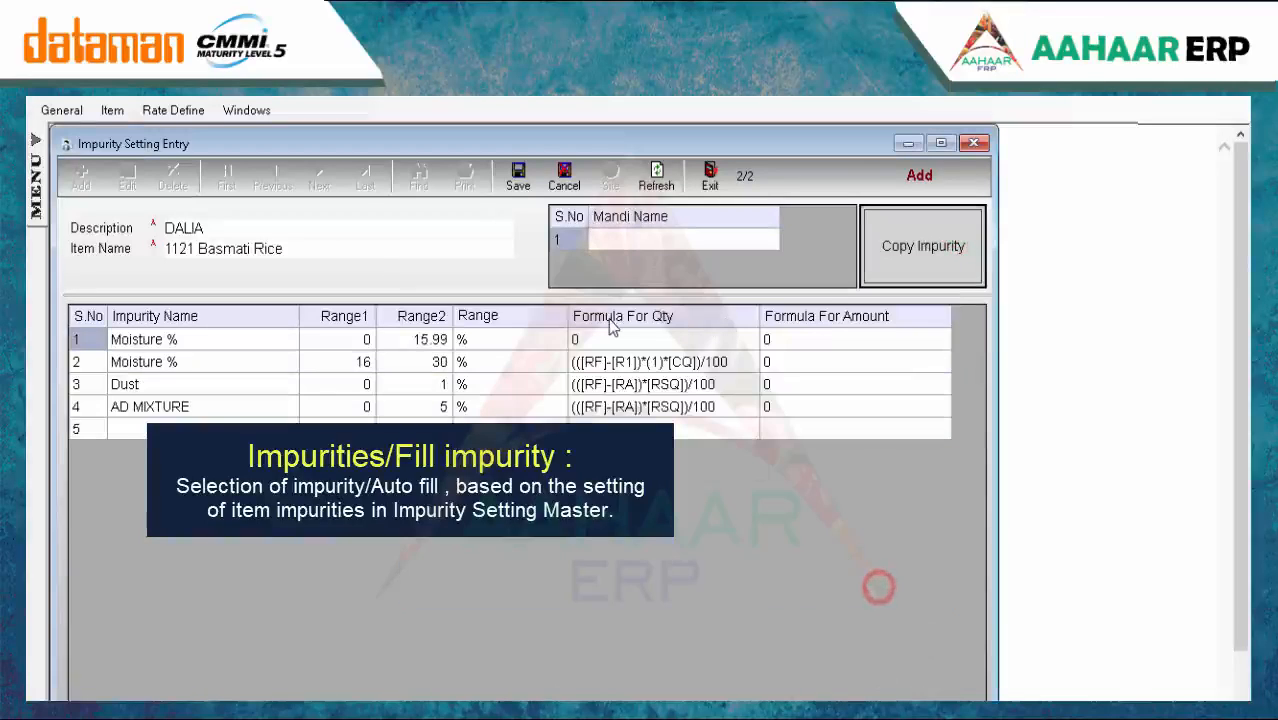
Keep only Moisture %, save with Default Mandi, and list Moisture % as the lab test's first impurity
left_click(397, 362)
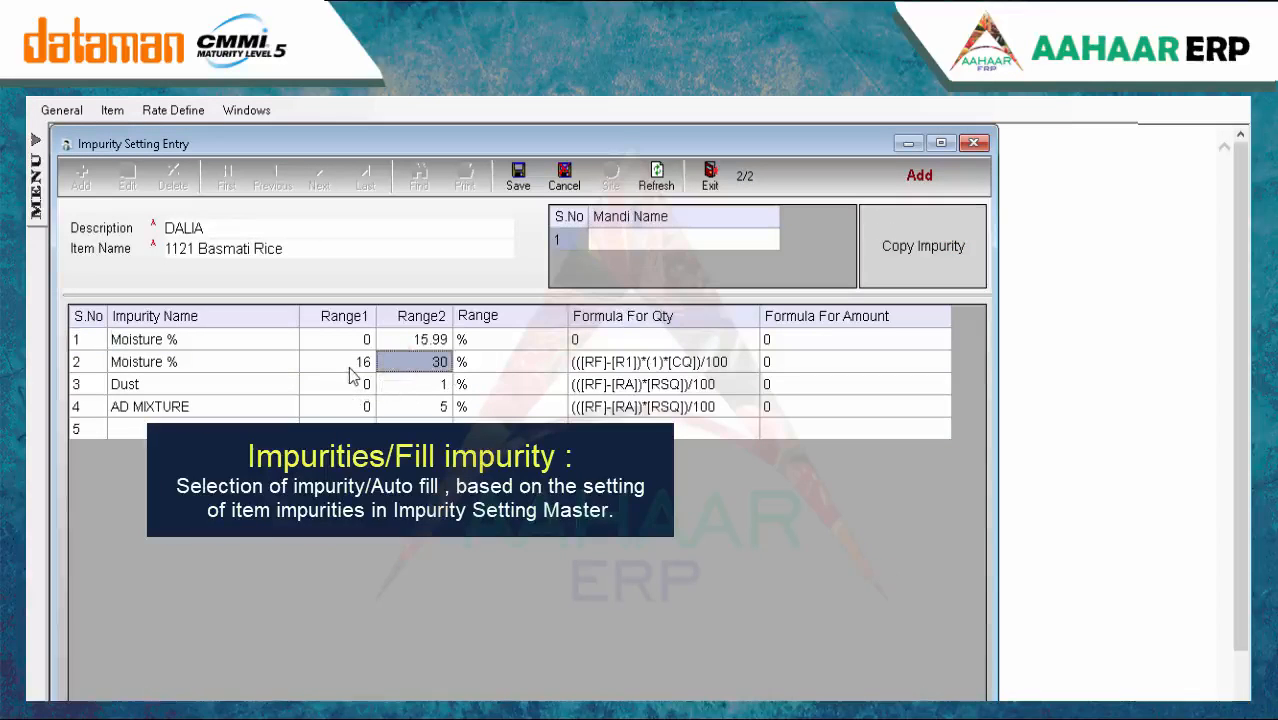
key("ctrl+d")
key("ctrl+d")
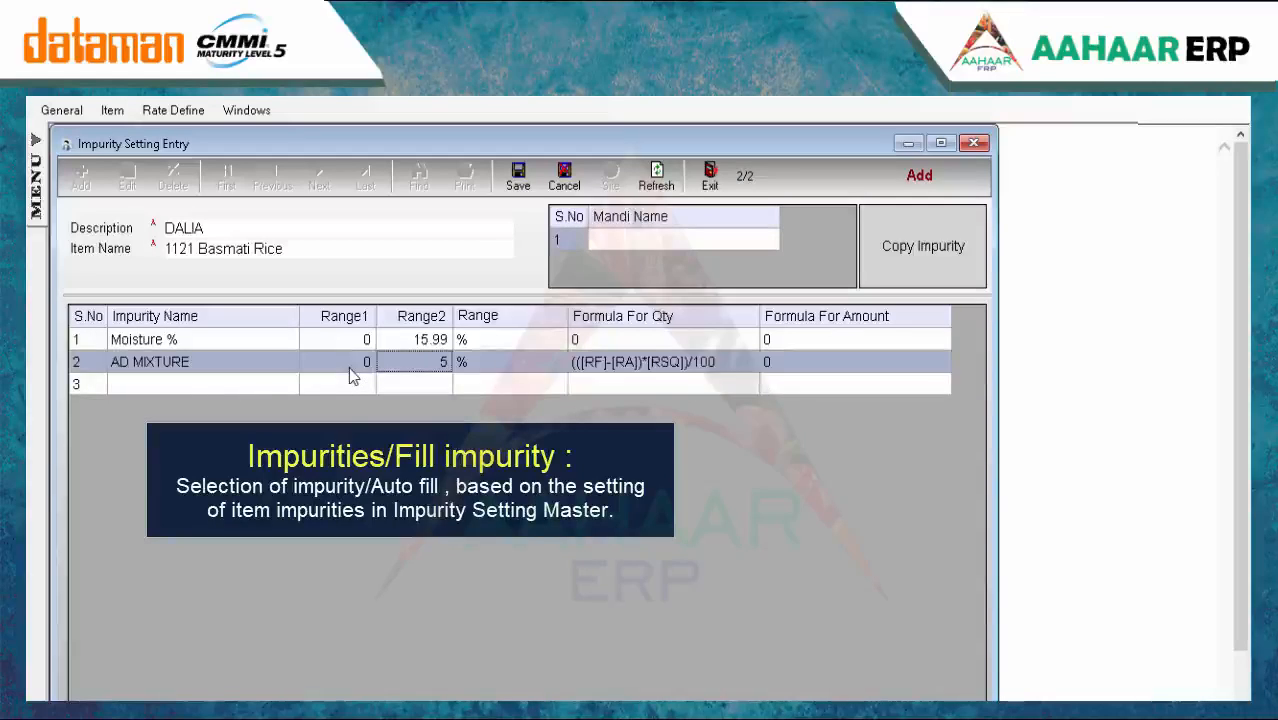
key("ctrl+d")
left_click(527, 180)
left_click(719, 520)
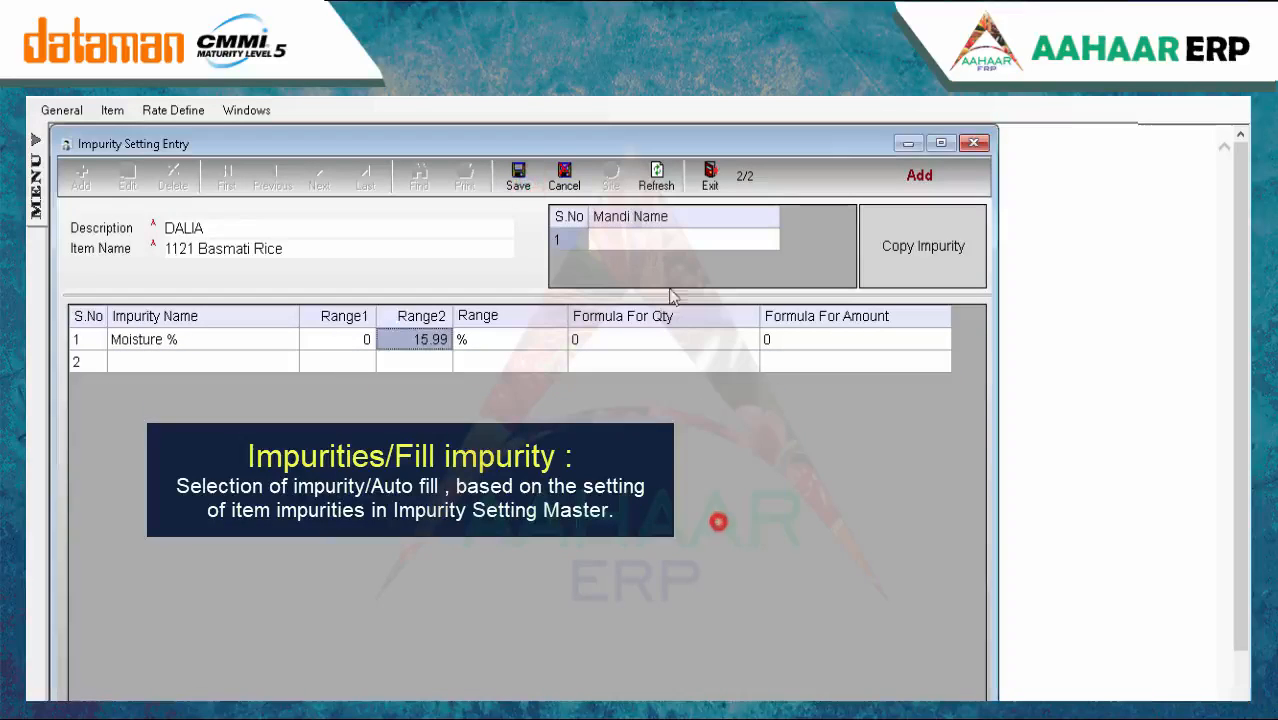
left_click(668, 242)
key("Return")
key("Return")
left_click(518, 178)
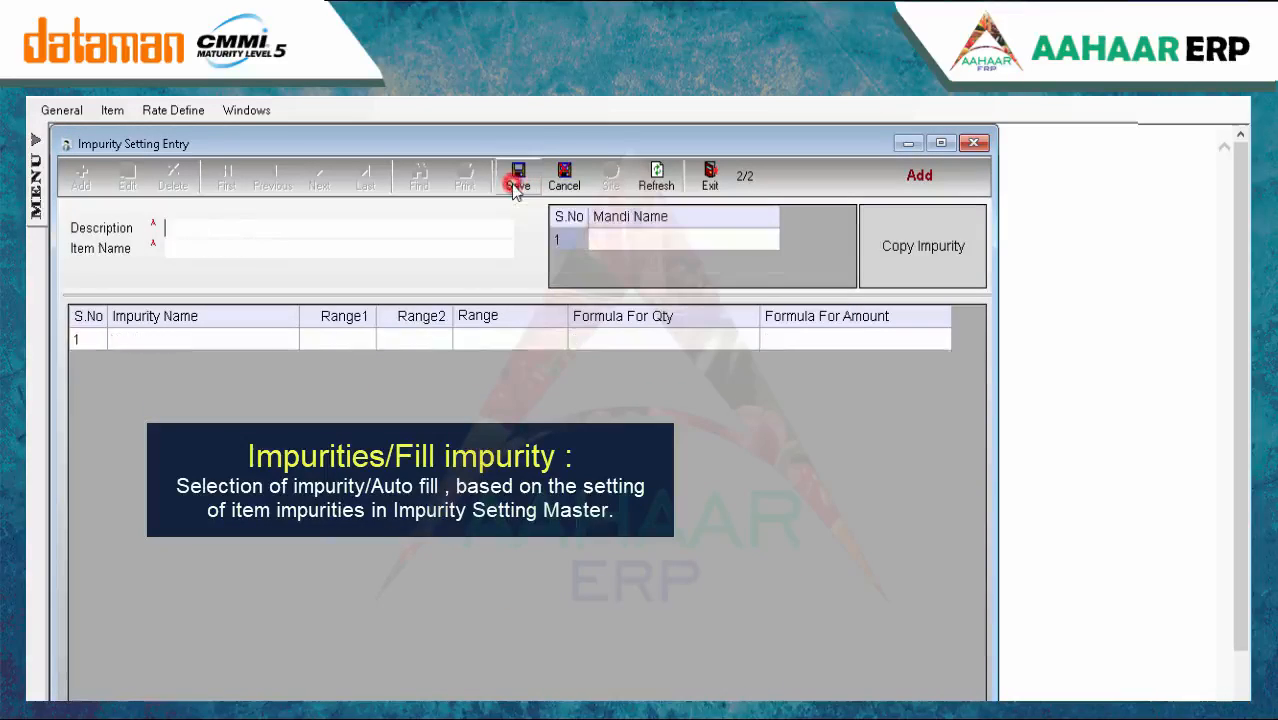
left_click(709, 178)
left_click(218, 398)
key("Return")
key("Return")
key("Return")
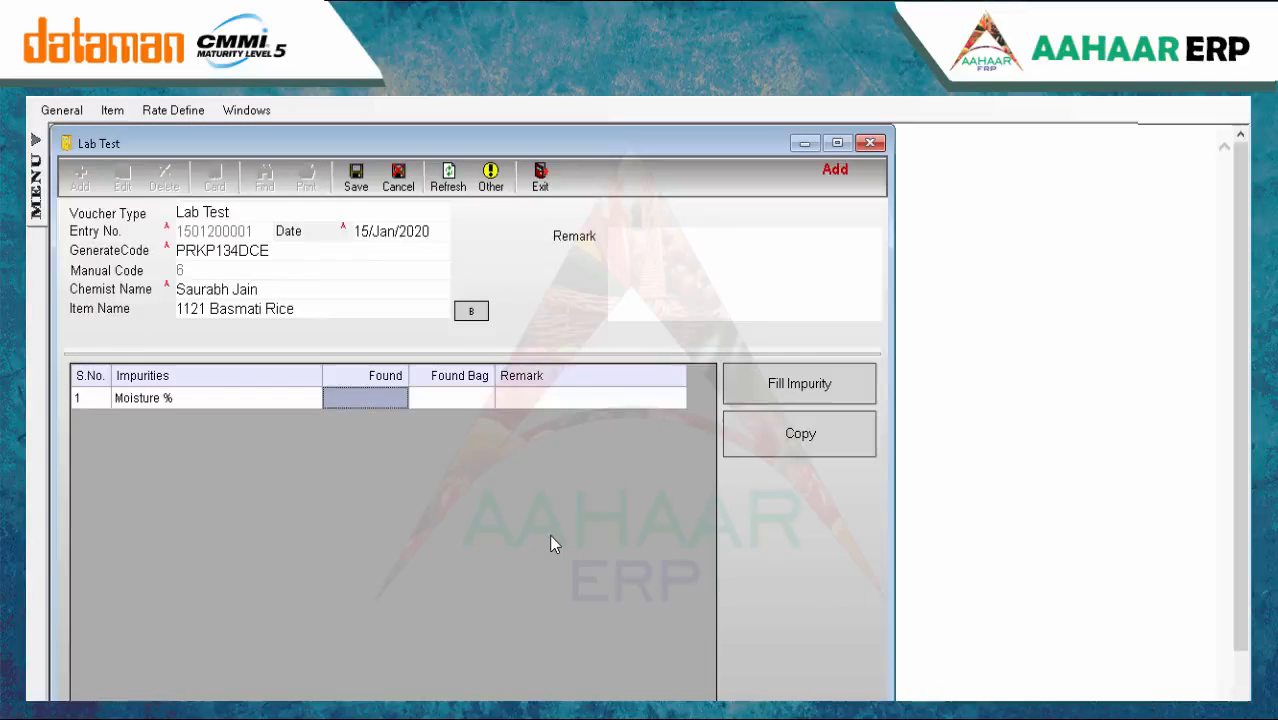
Record Moisture % found at 5 and confirm saving the lab test
type("2.5")
key("Return")
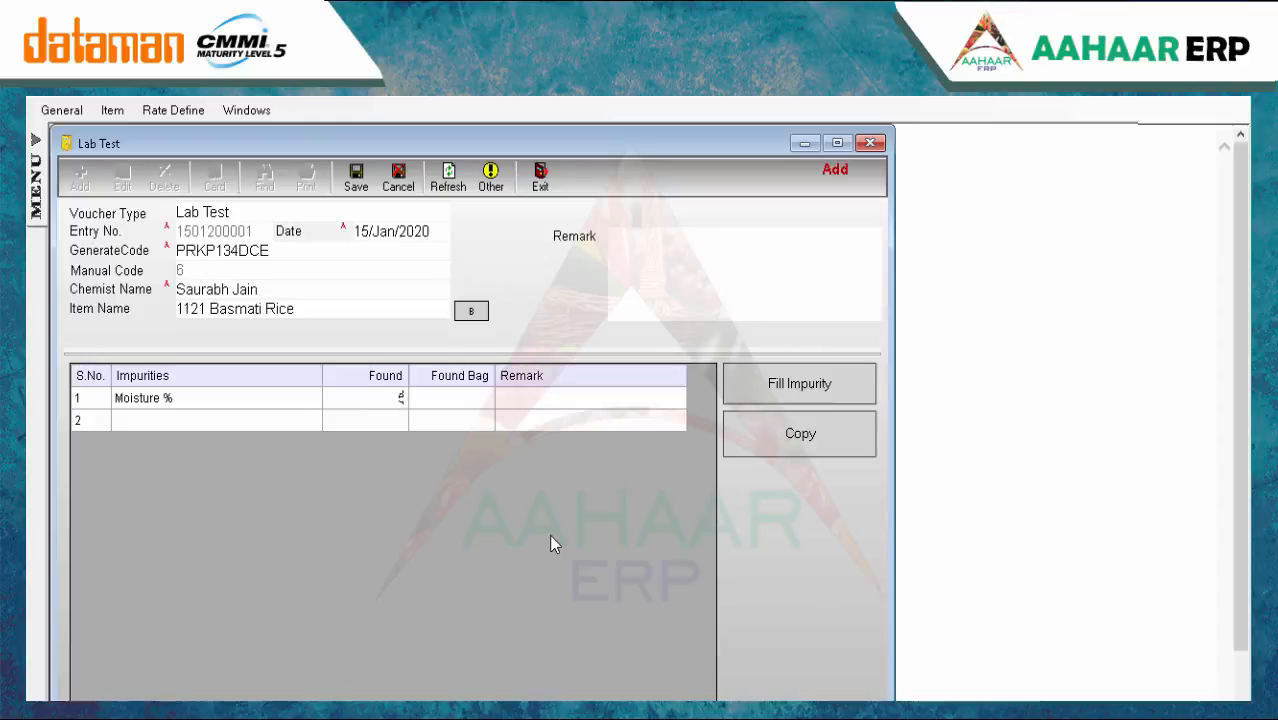
key("Return")
left_click(357, 186)
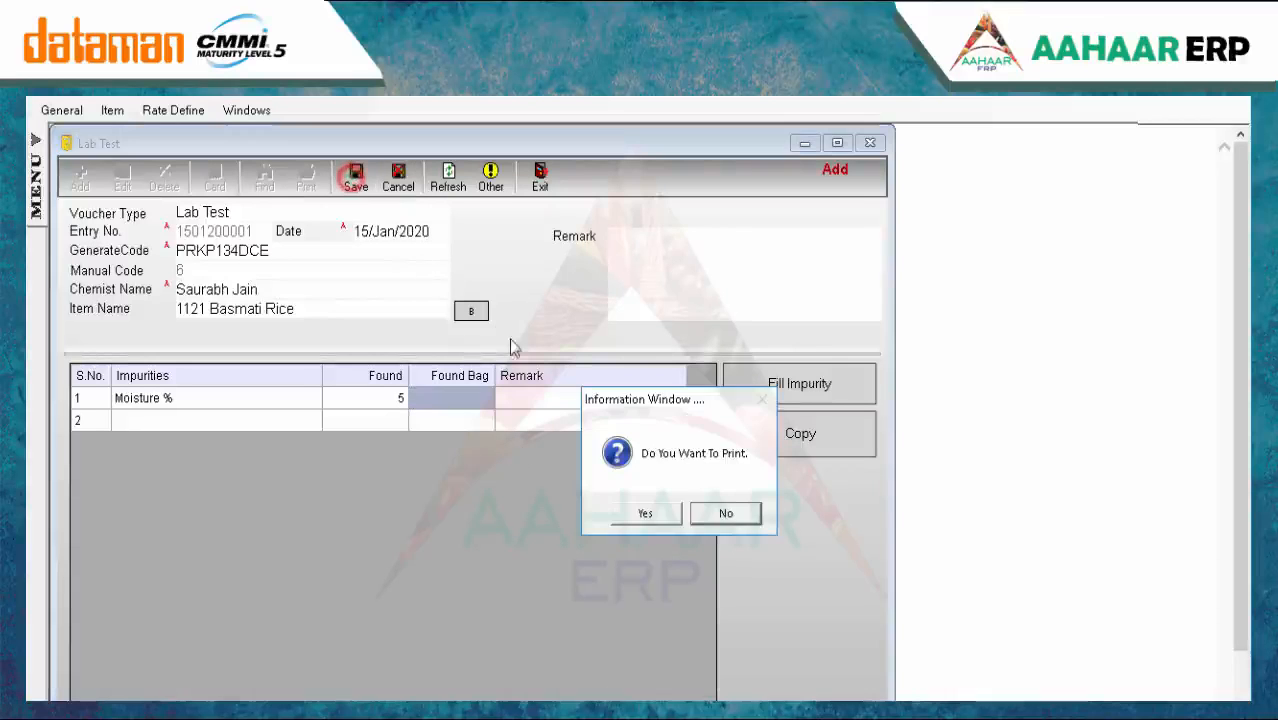
left_click(730, 515)
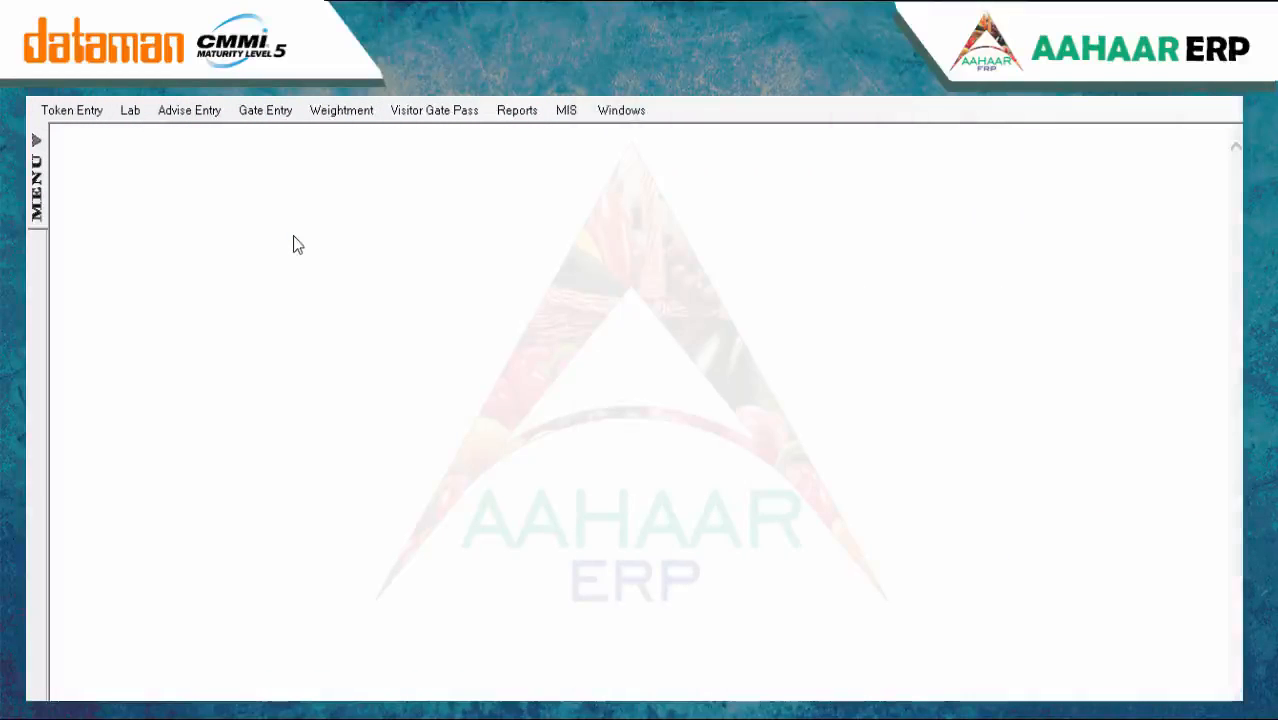
left_click(200, 113)
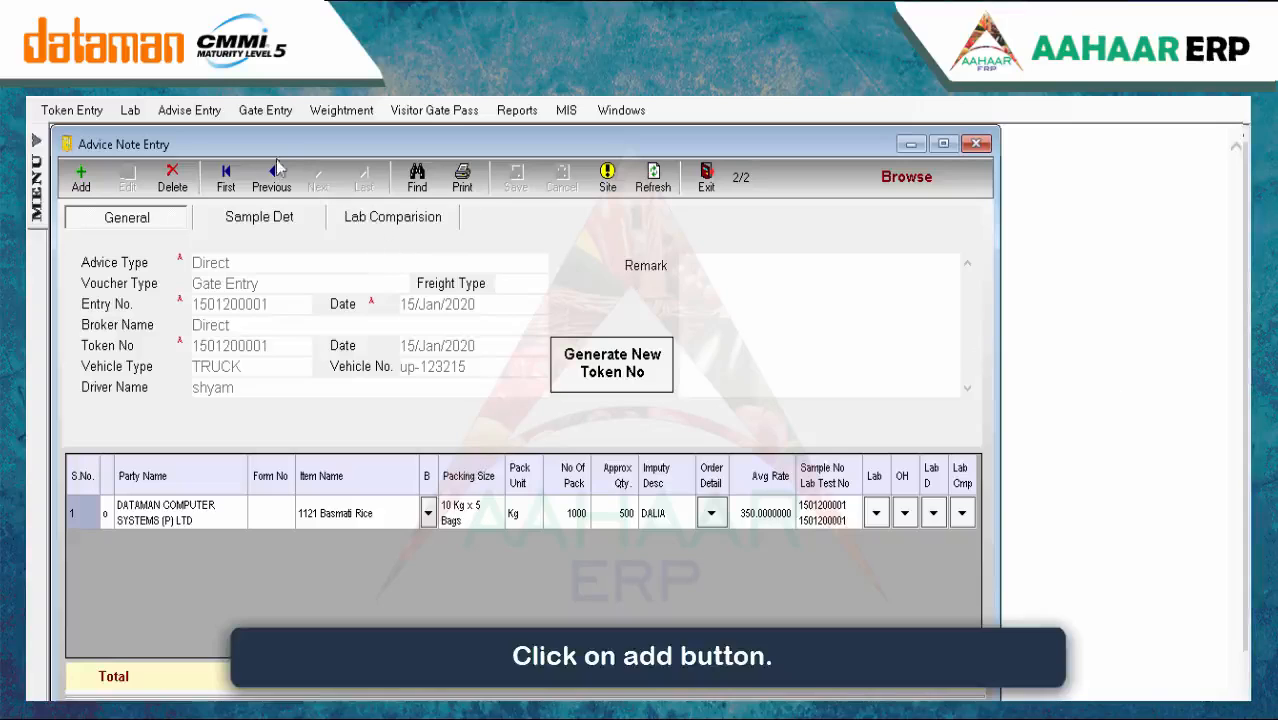
left_click(80, 178)
type("s")
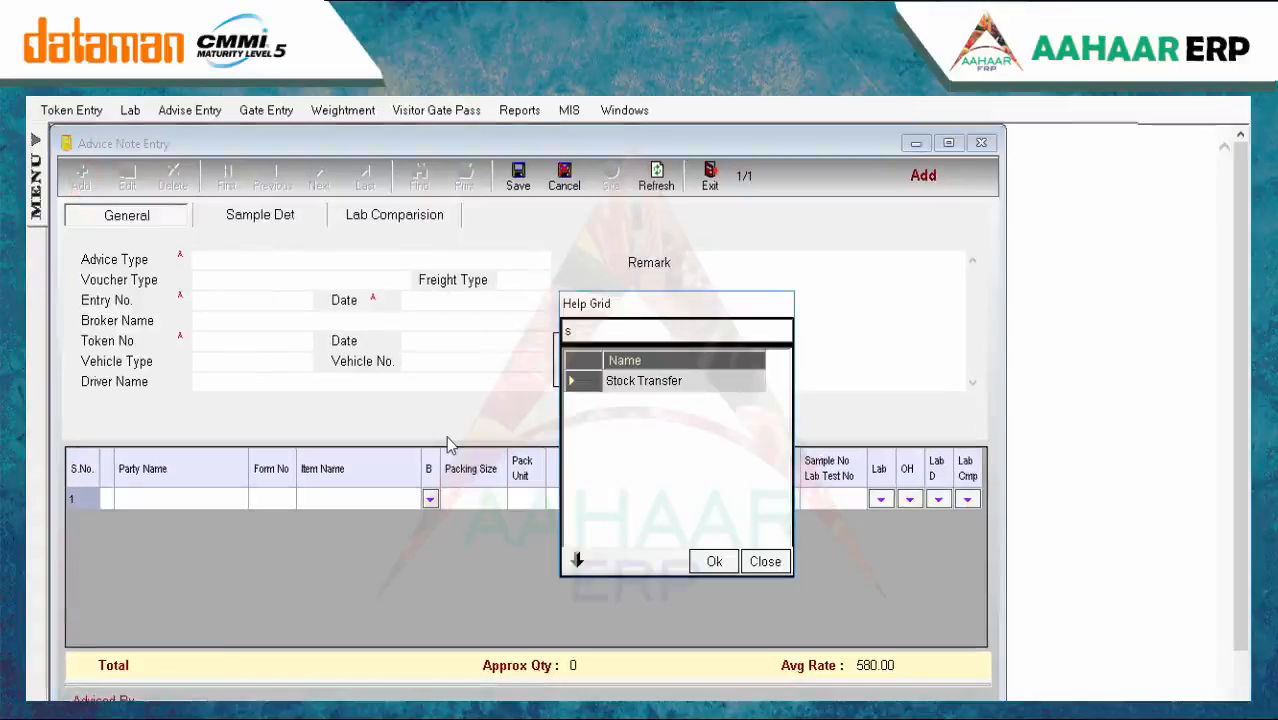
key("BackSpace")
key("Down")
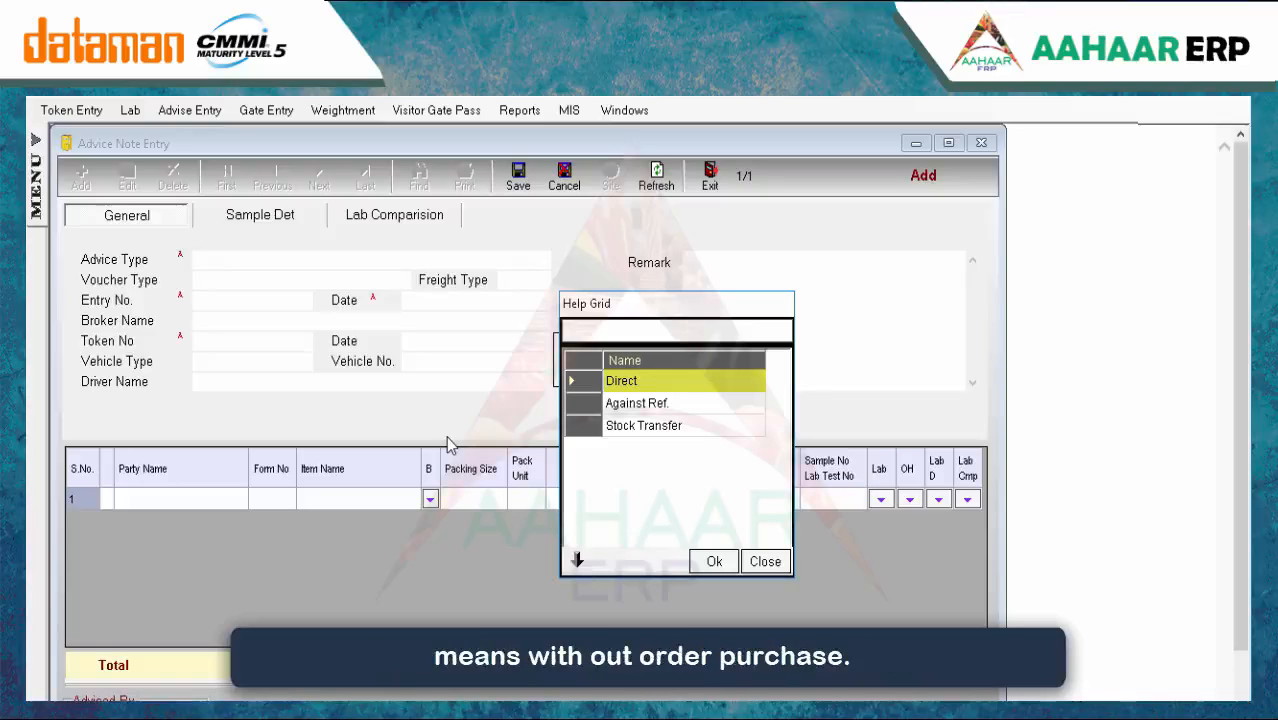
key("Down")
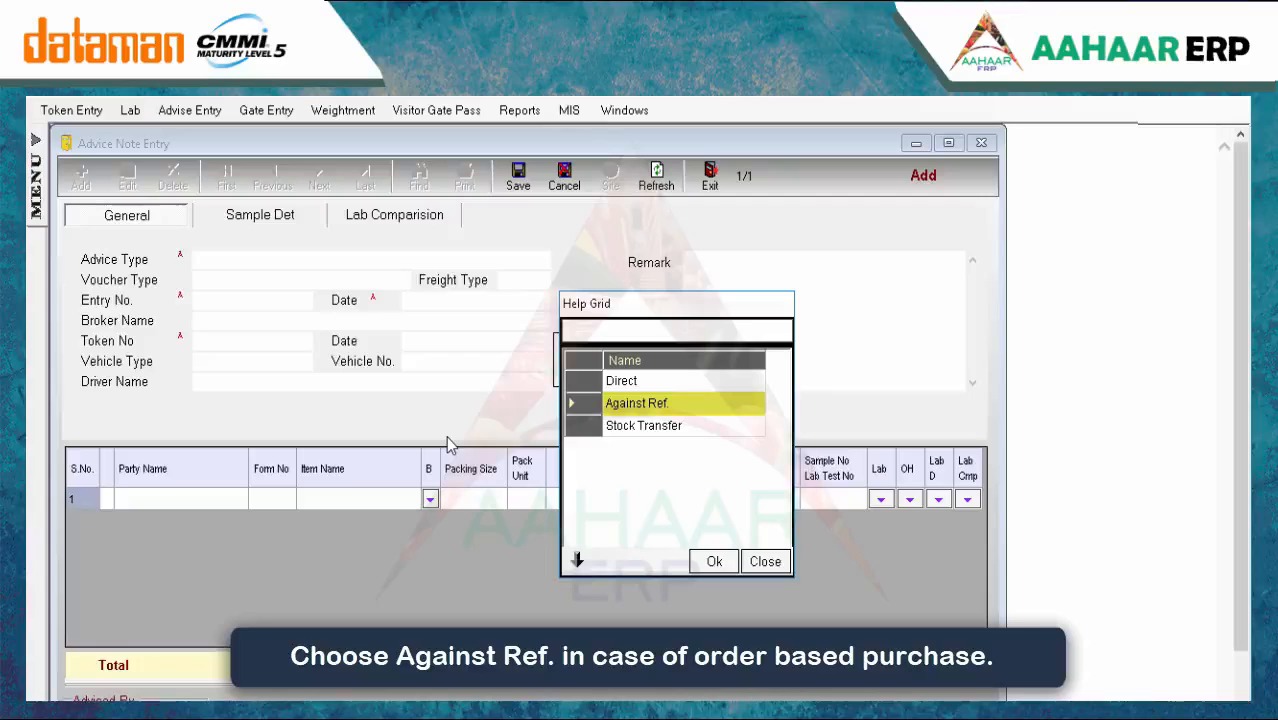
key("Down")
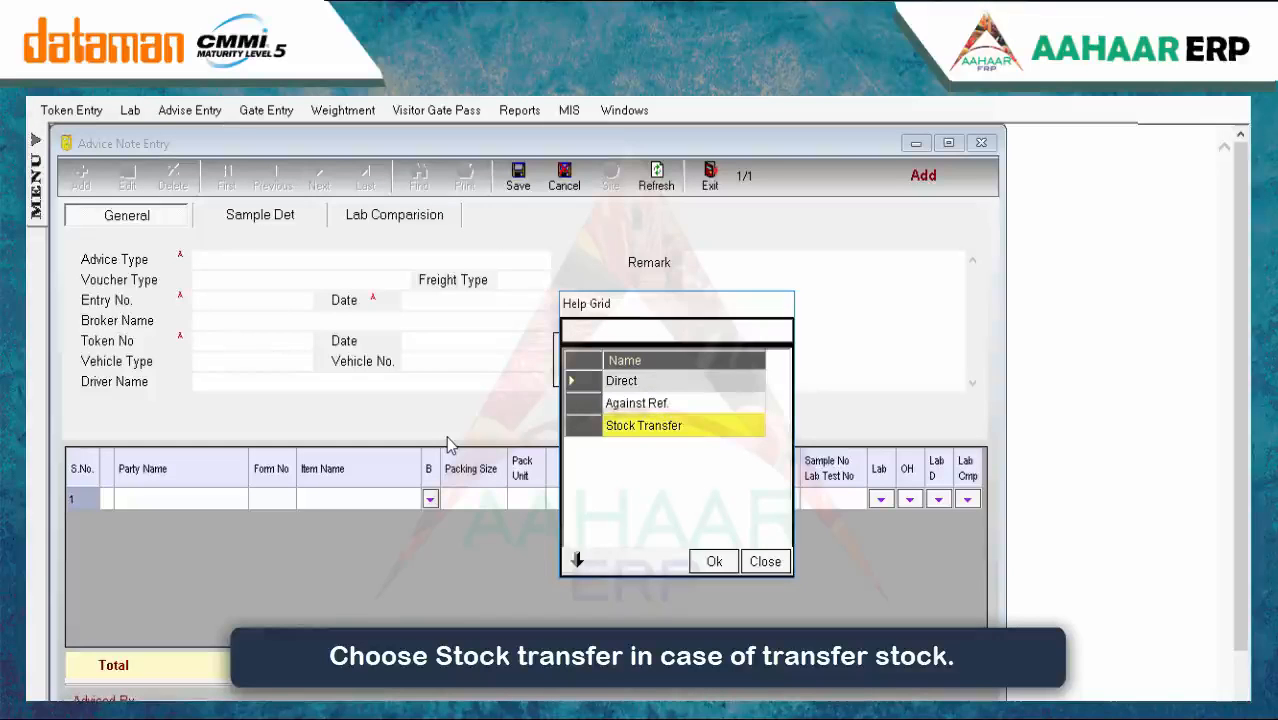
key("Return")
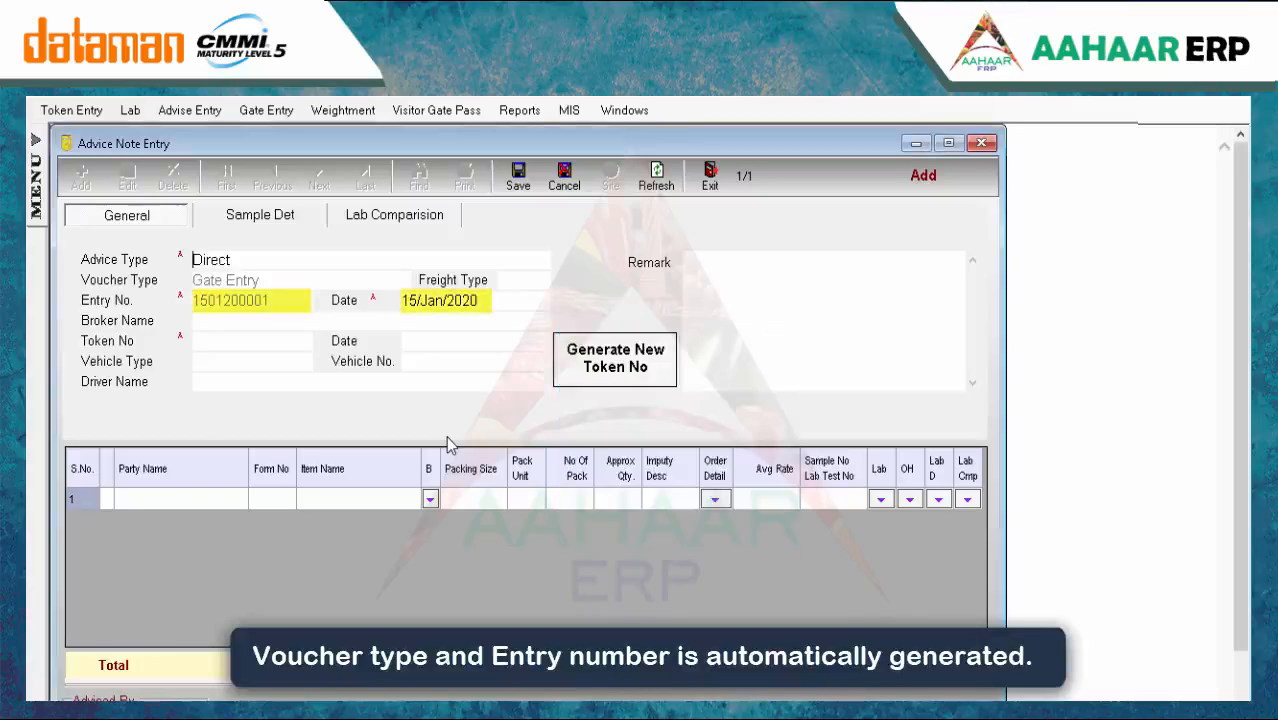
key("Return")
key("Return")
type("di")
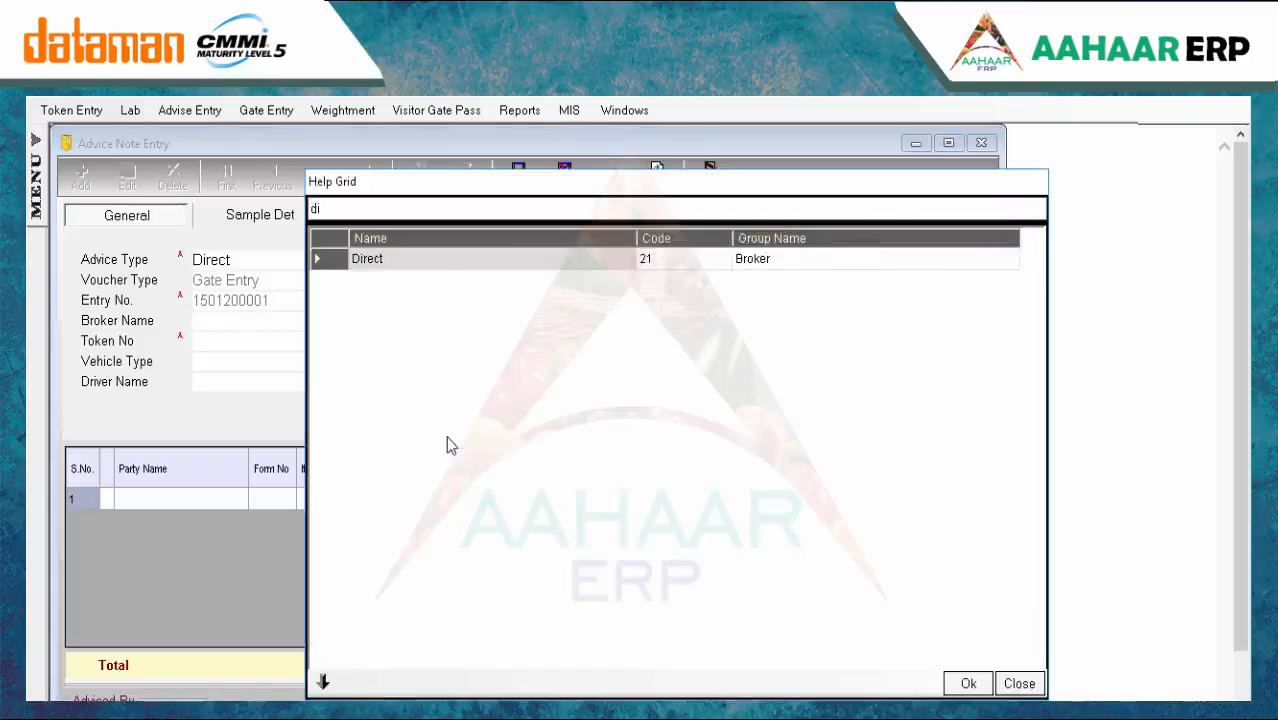
key("Return")
key("Return")
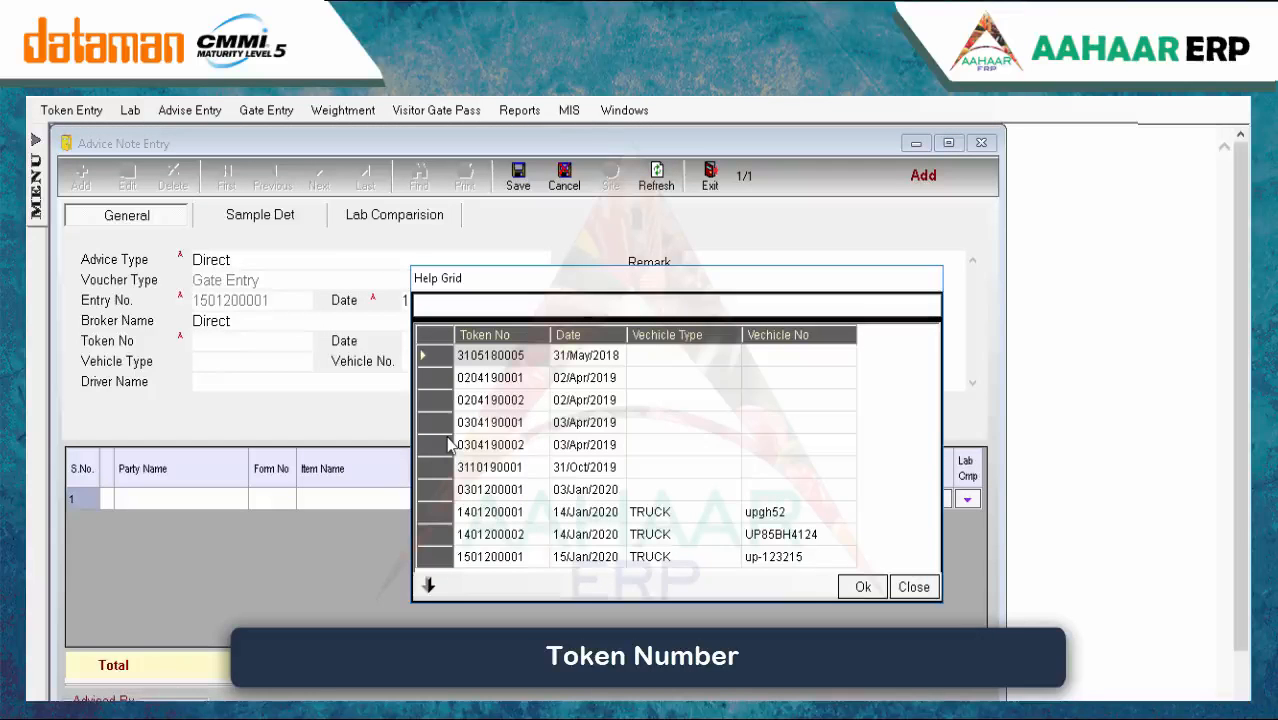
key("Down")
key("Down")
key("Down")
key("Down")
key("Down")
key("Down")
key("Down")
key("Down")
key("Down")
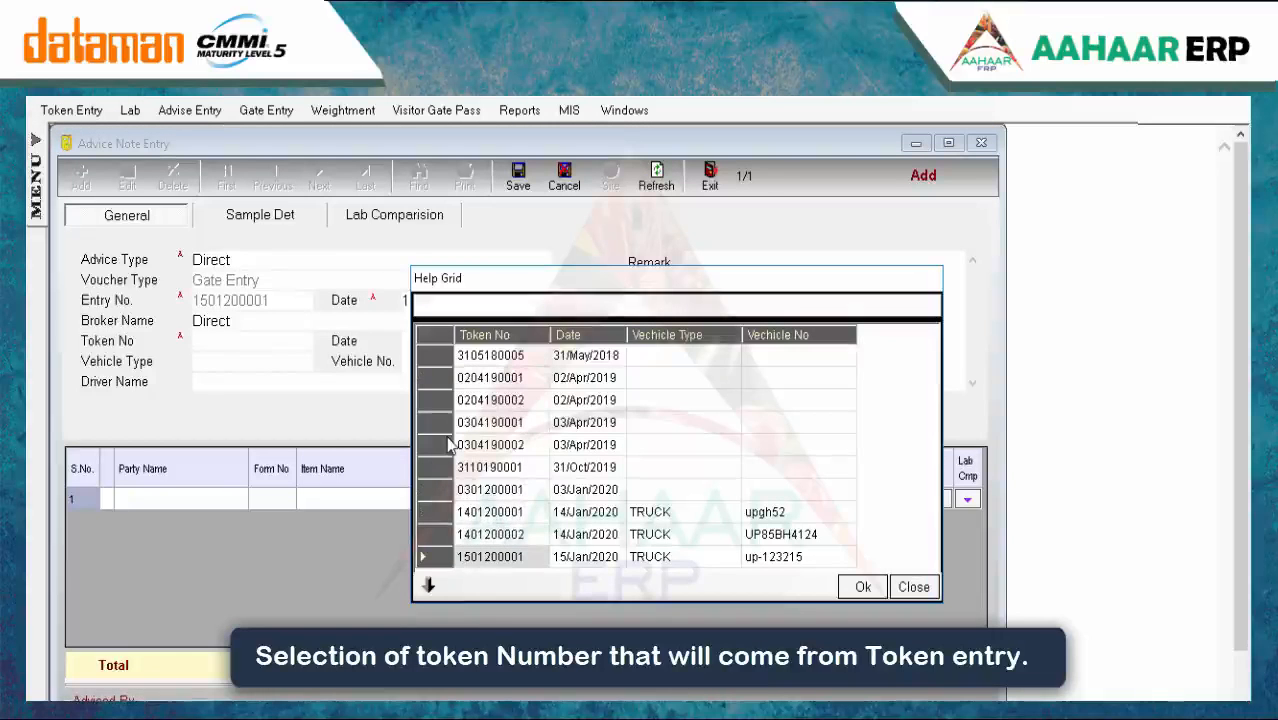
key("Return")
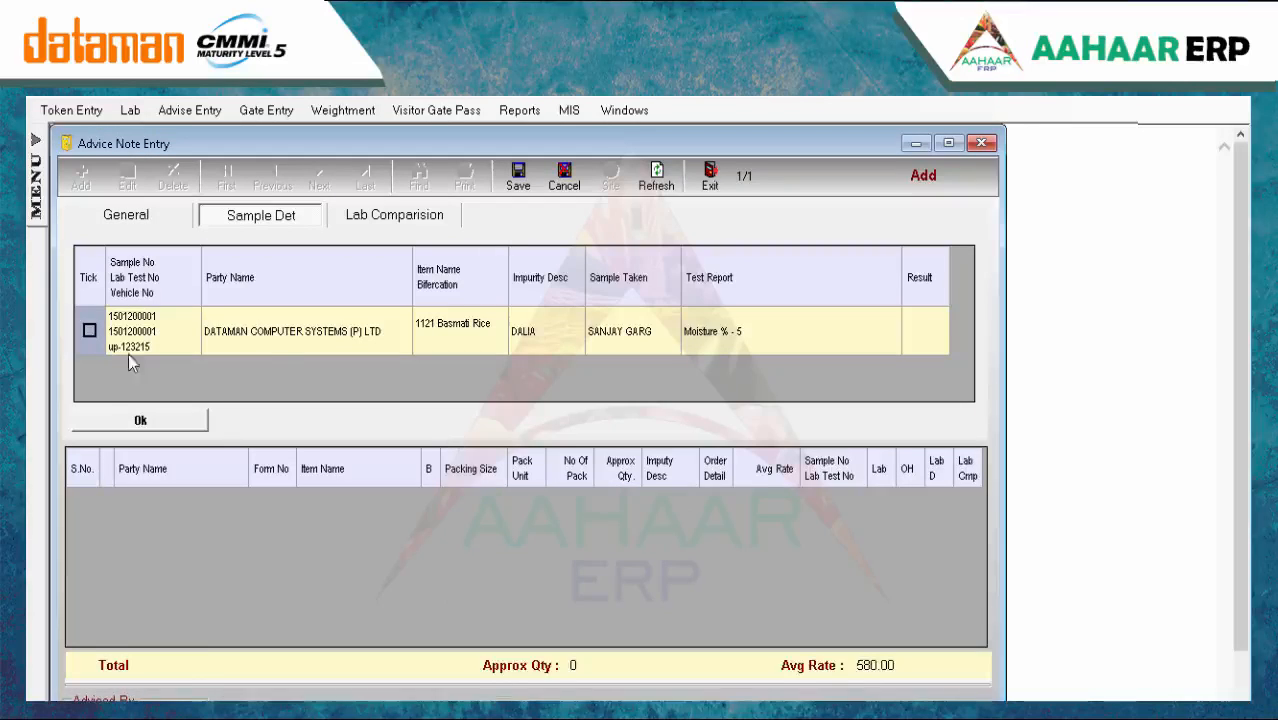
Add the ticked lab sample row with an average rate of 350 and save
left_click(89, 330)
left_click(166, 421)
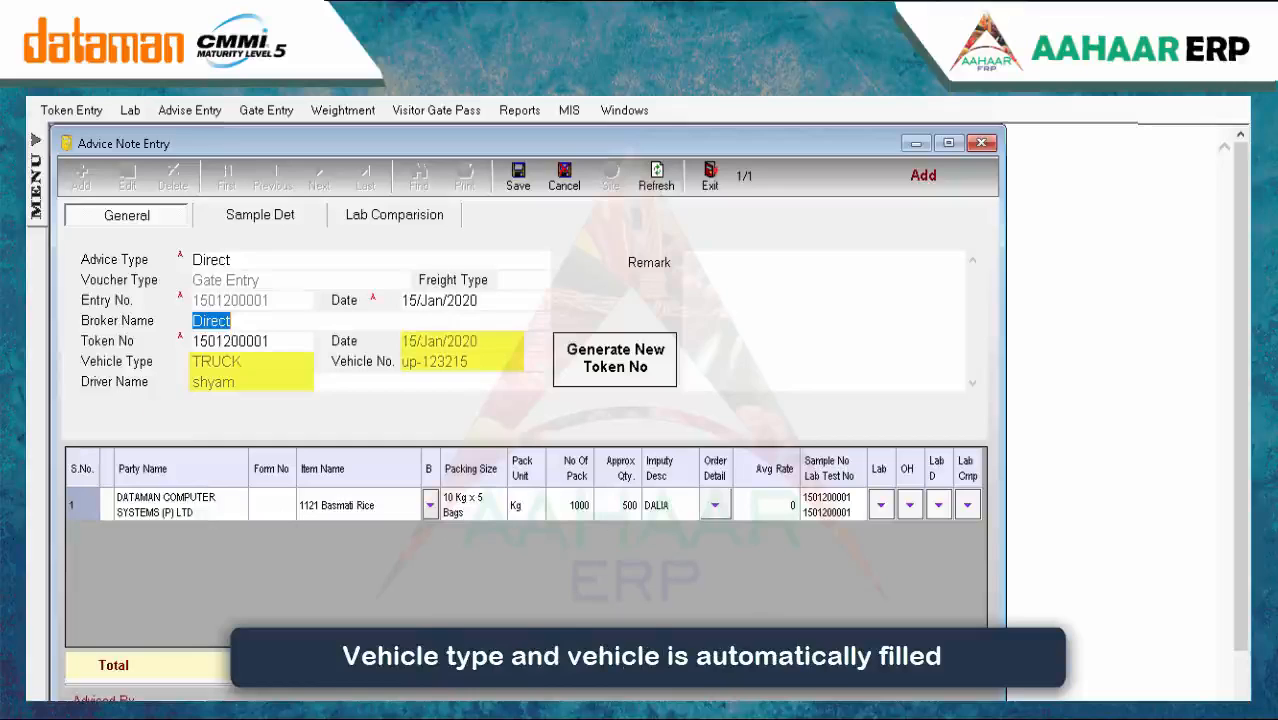
left_click(715, 505)
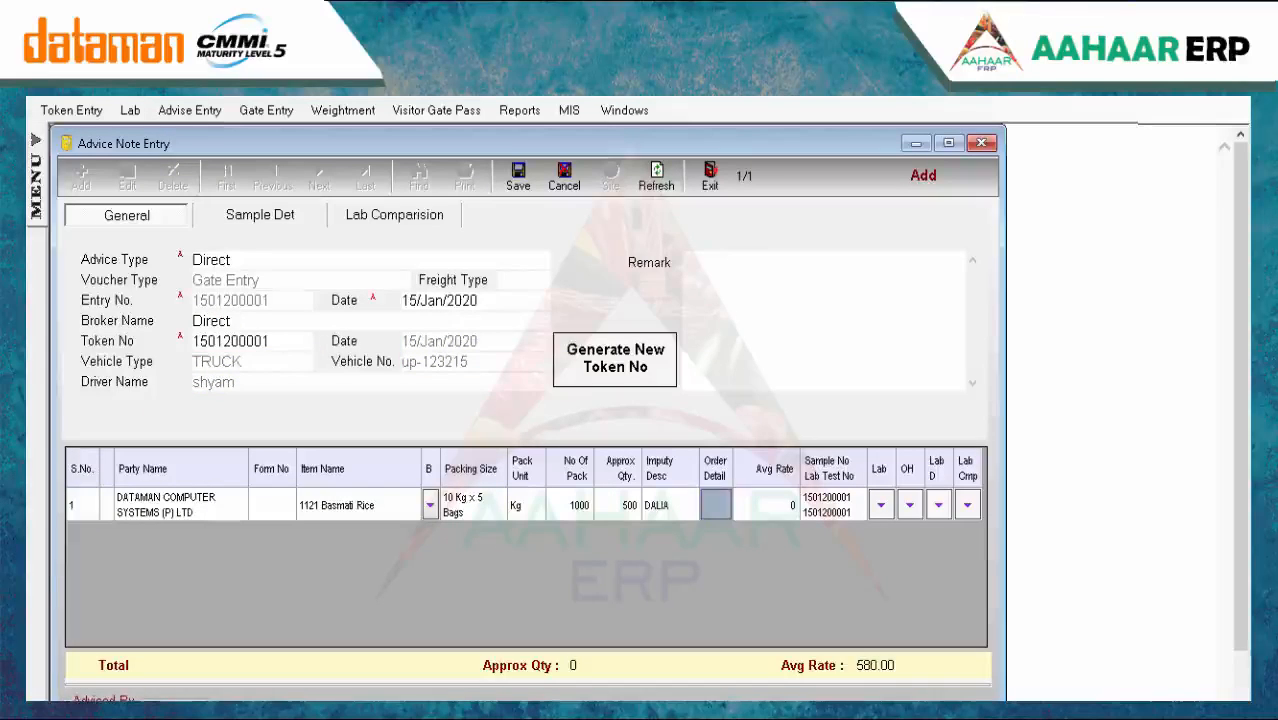
left_click(778, 508)
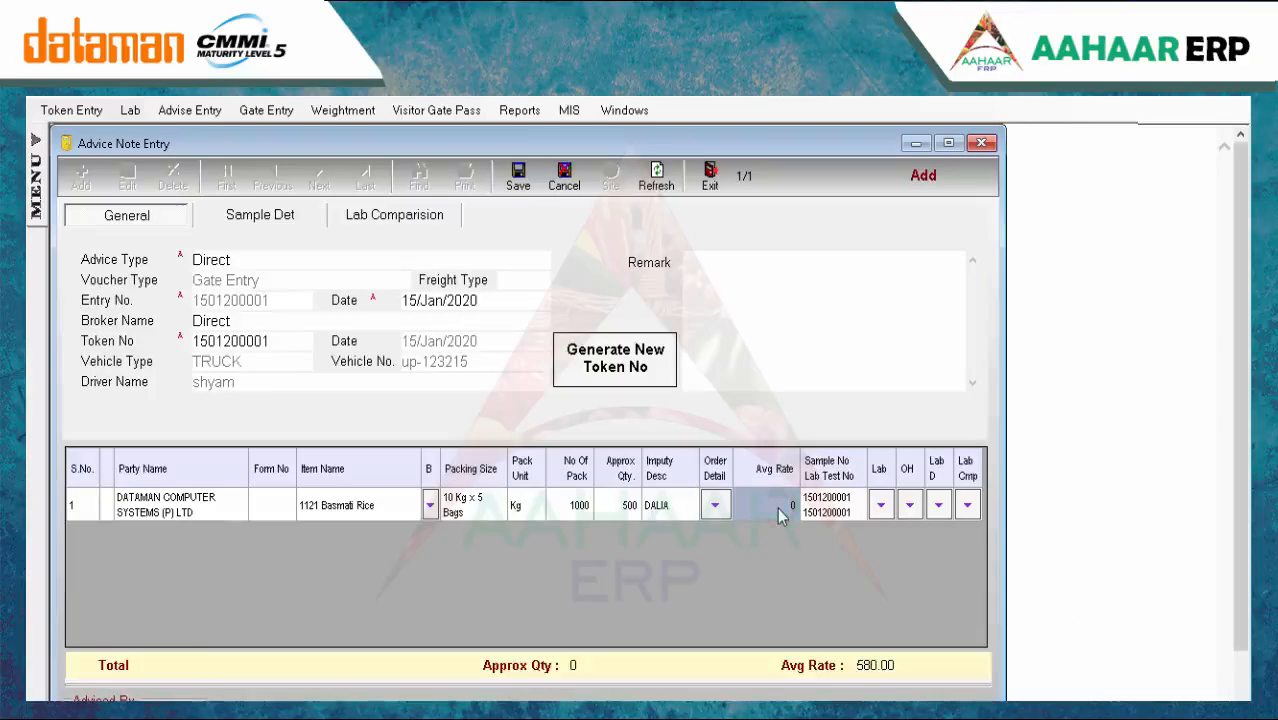
type("350")
key("Return")
key("Return")
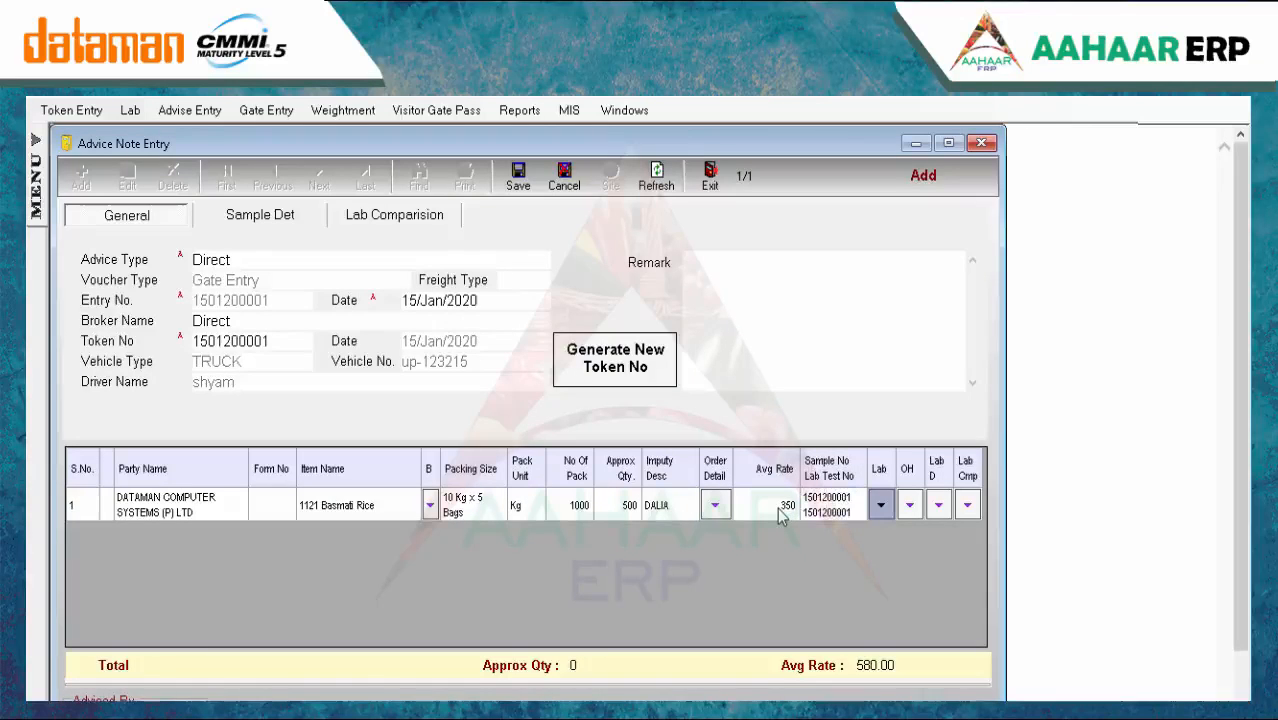
left_click(518, 176)
left_click(733, 516)
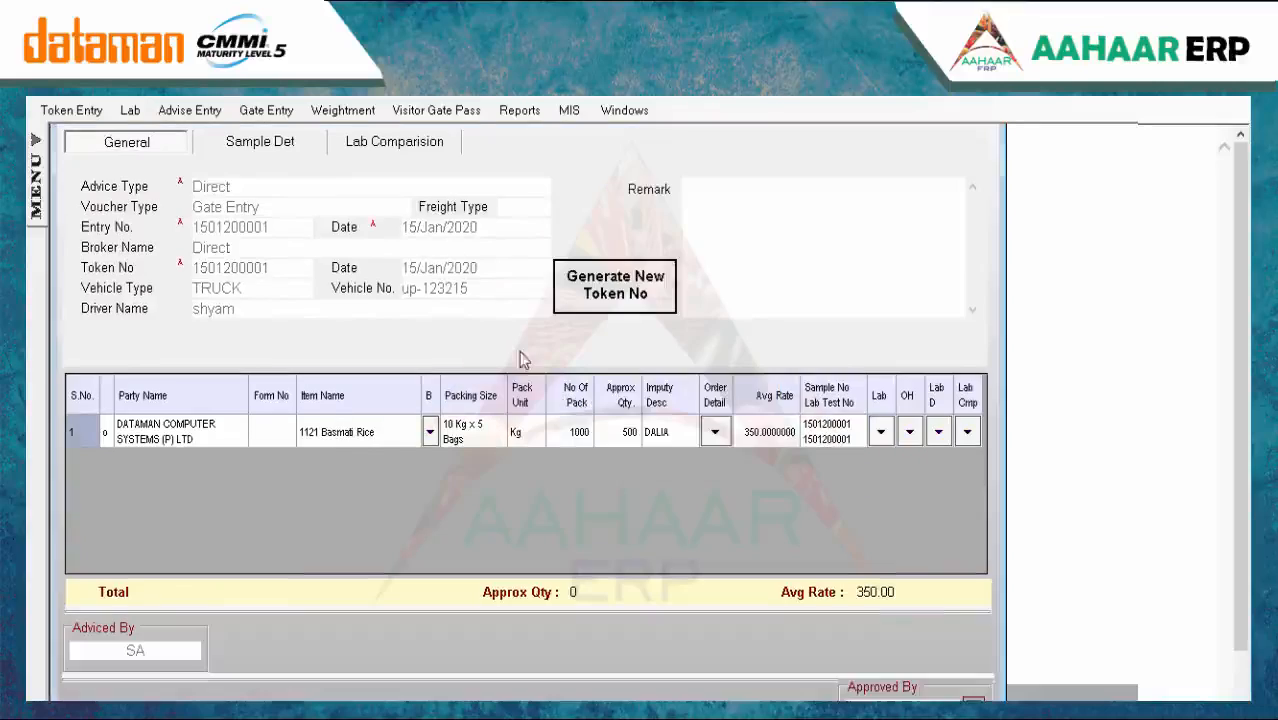
left_click(757, 514)
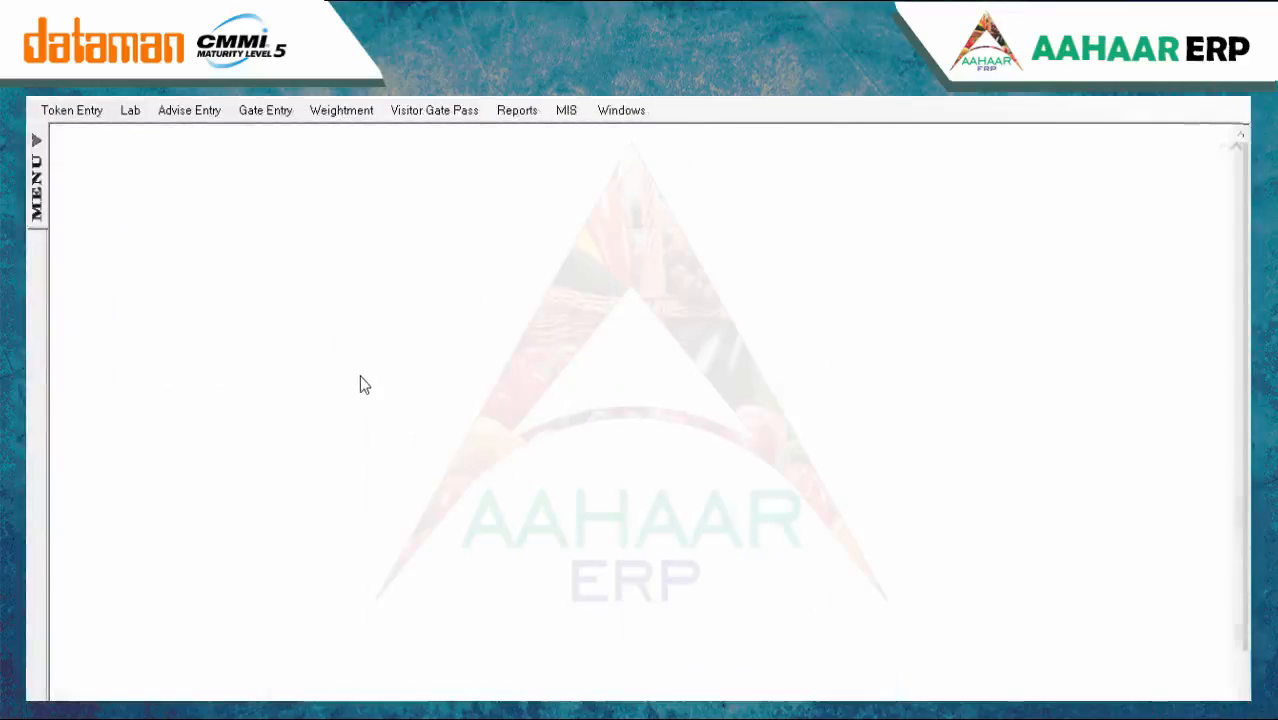
Start a new gate entry for Unloading with the current in date and time
left_click(266, 111)
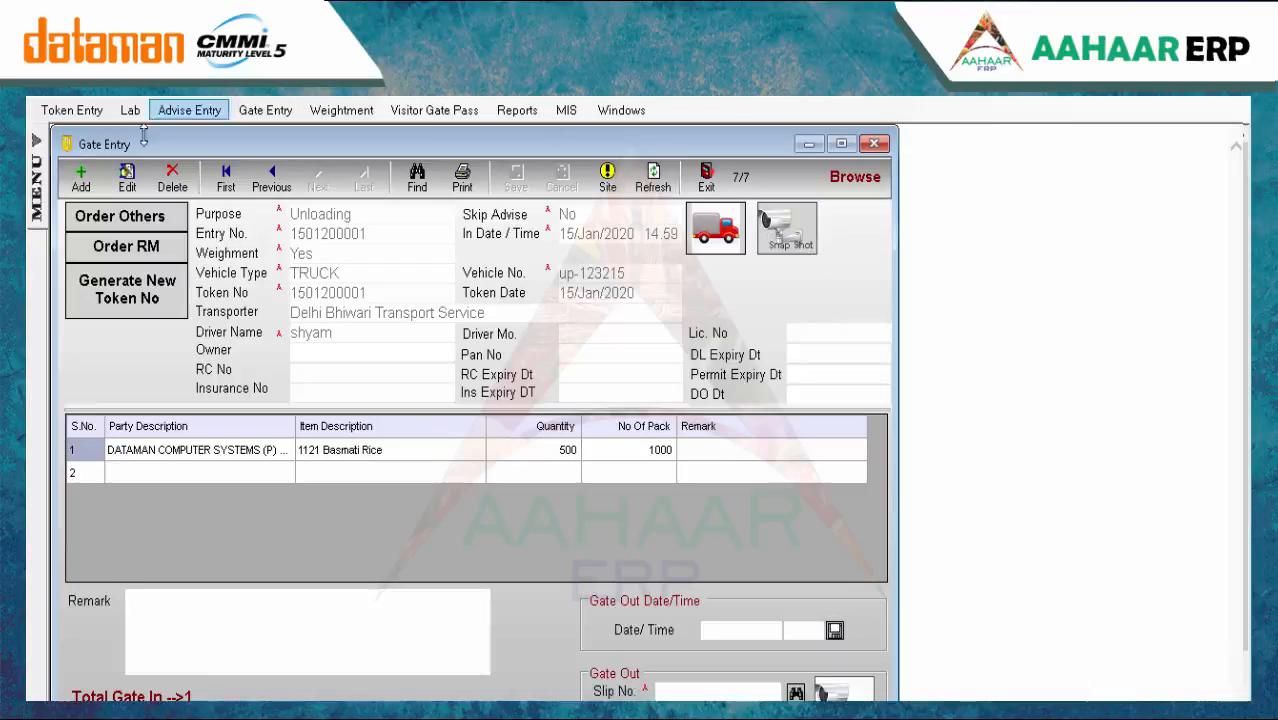
left_click(83, 175)
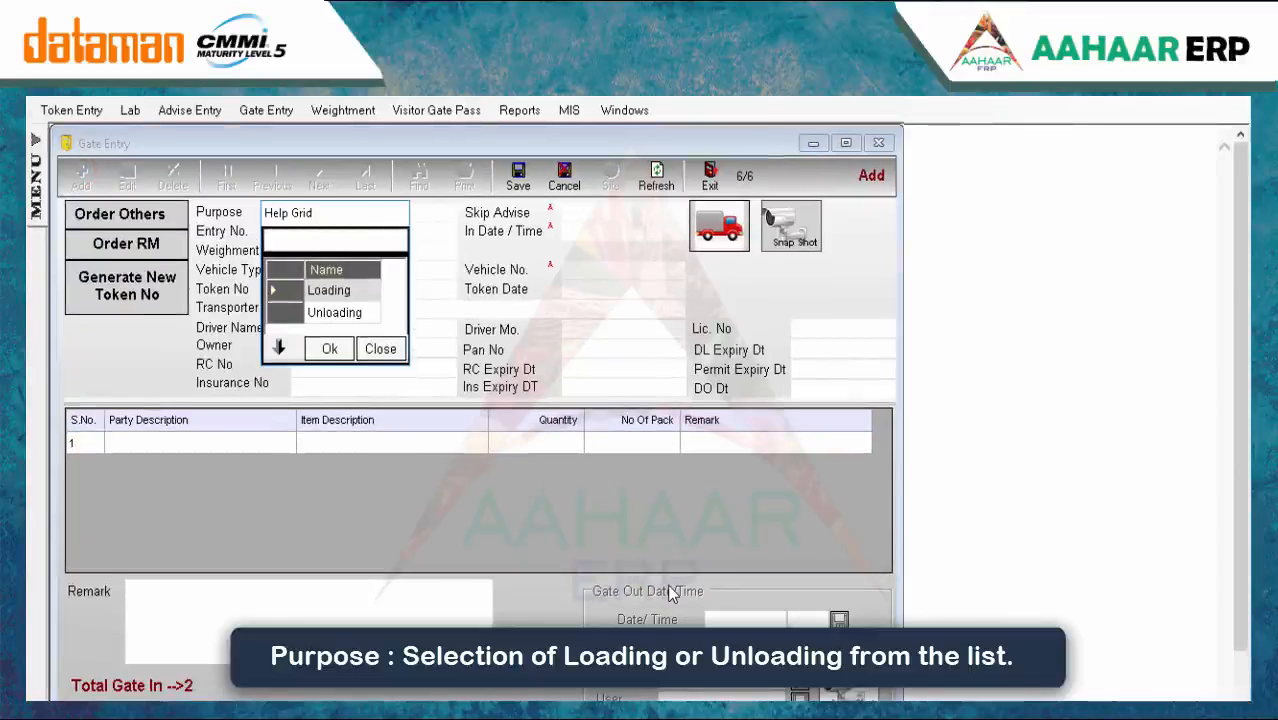
key("Down")
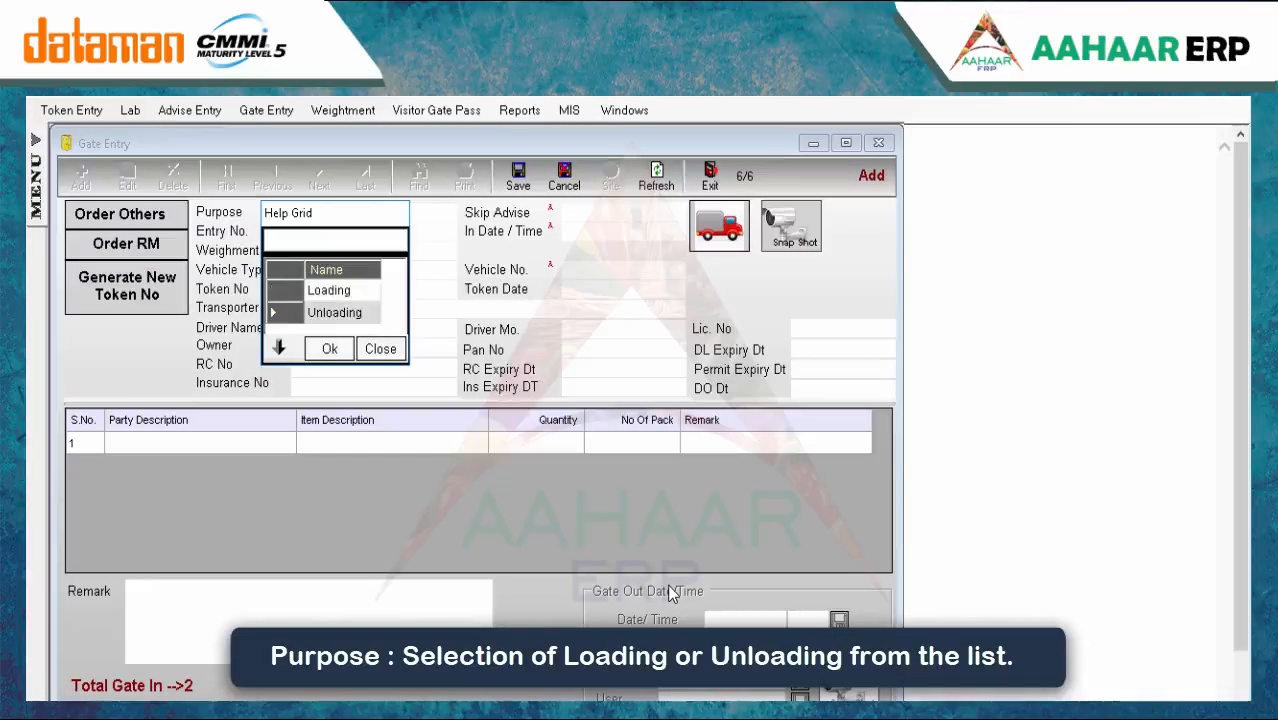
key("Return")
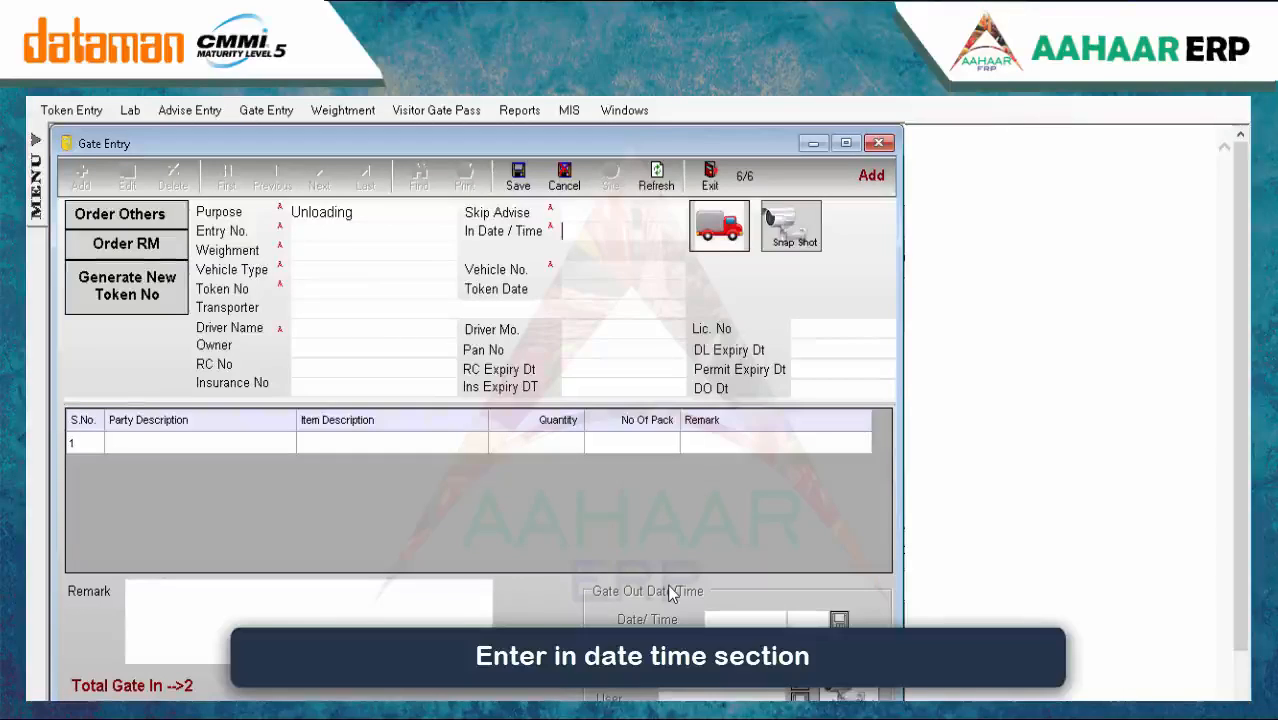
key("Return")
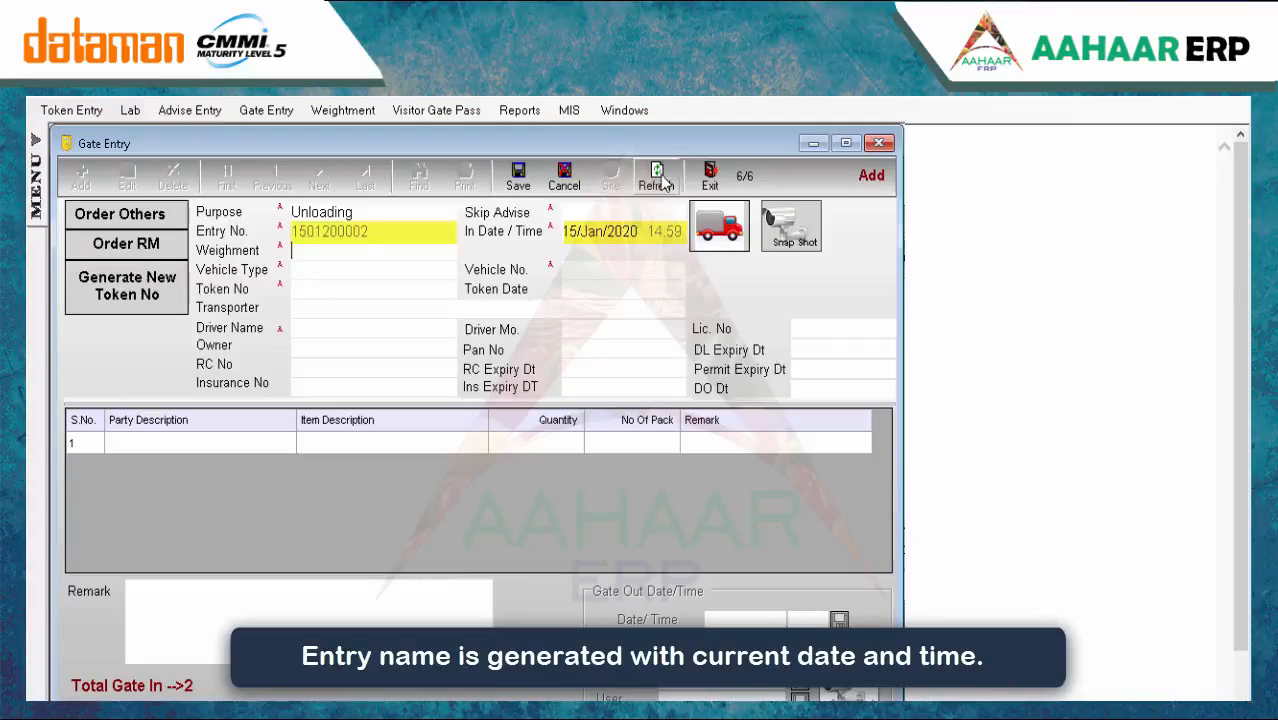
Set skip advise to No, load the advise entry, choose Delhi Bhiwari Transport Service, and save
left_click(603, 210)
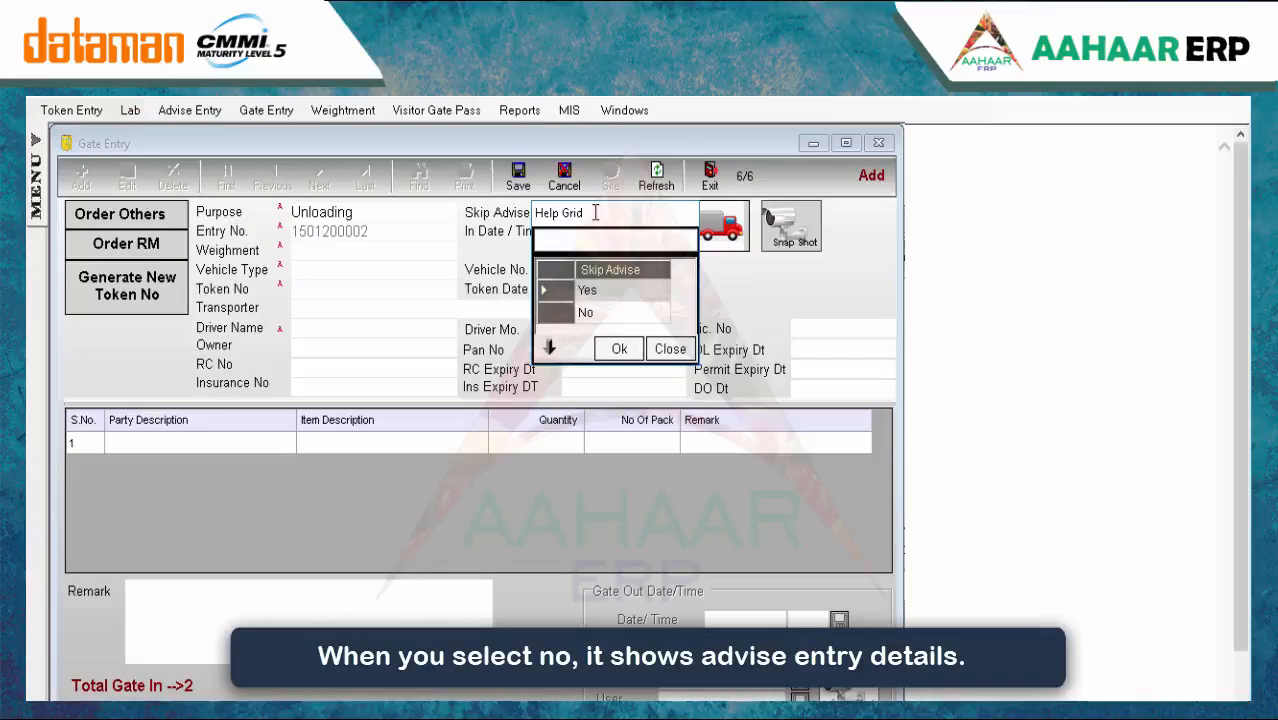
key("Down")
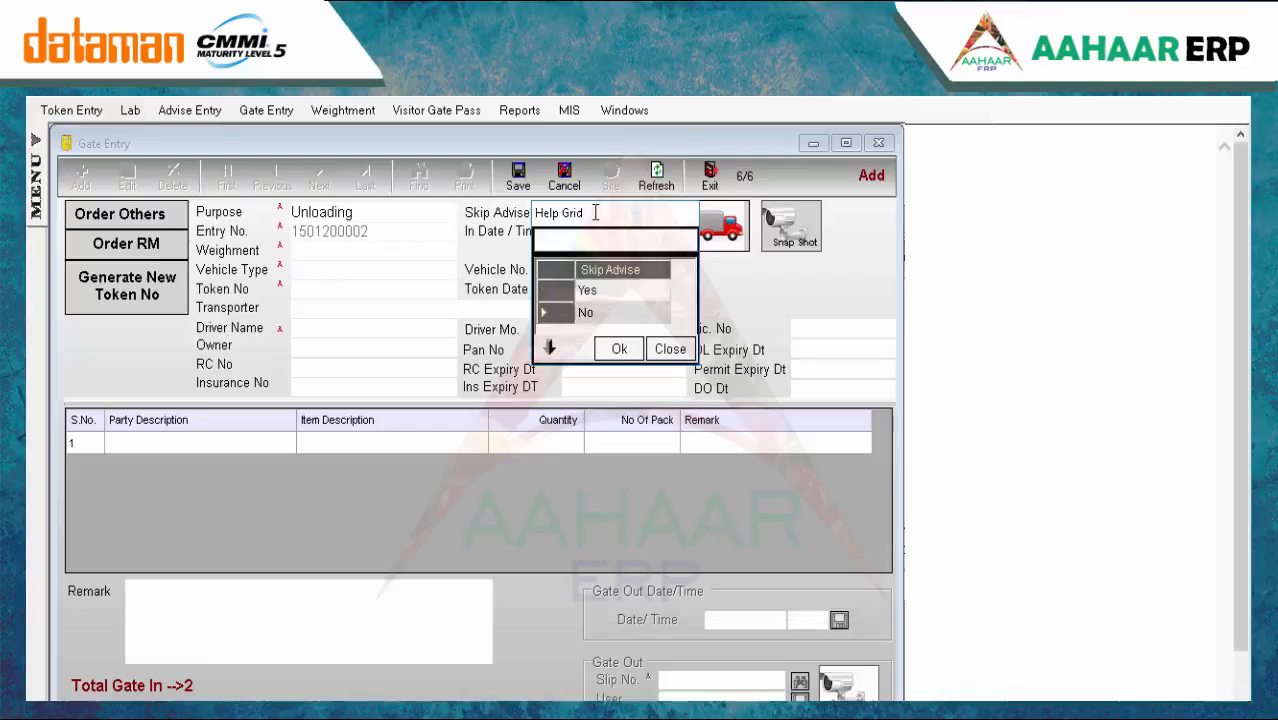
key("Return")
key("Return")
key("Return")
key("Return")
type("d")
key("Return")
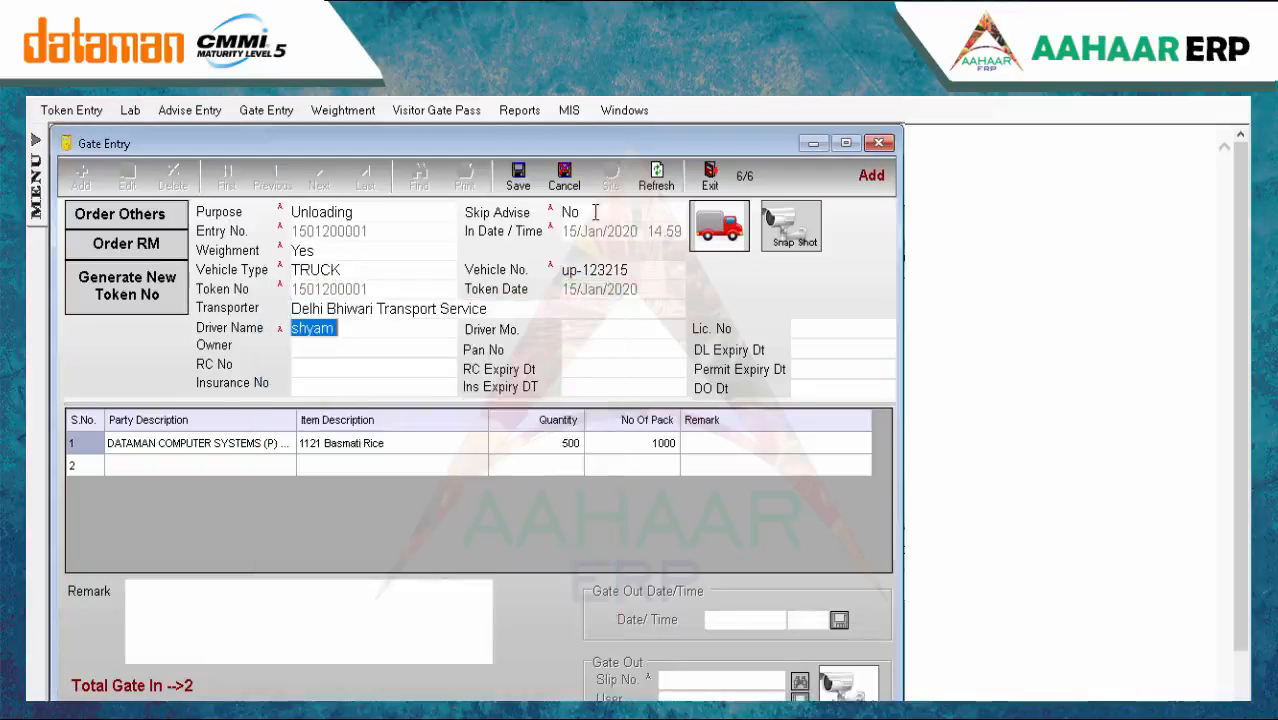
key("Return")
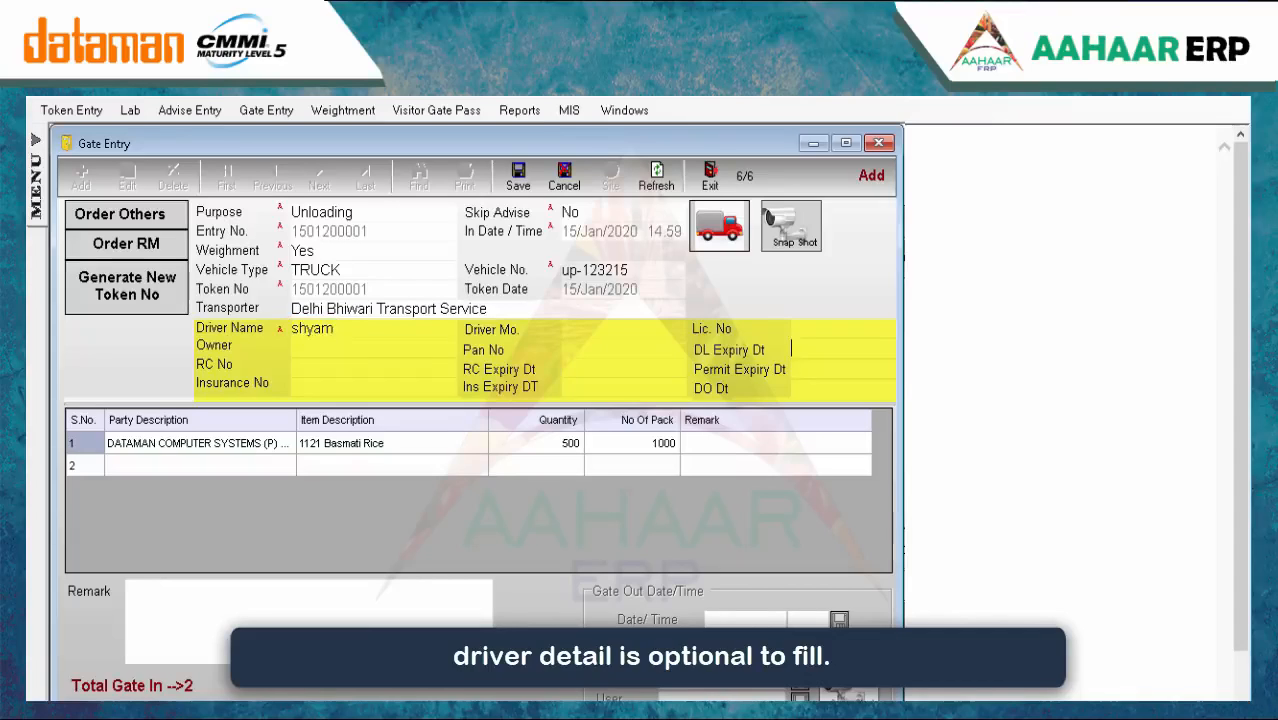
left_click(518, 176)
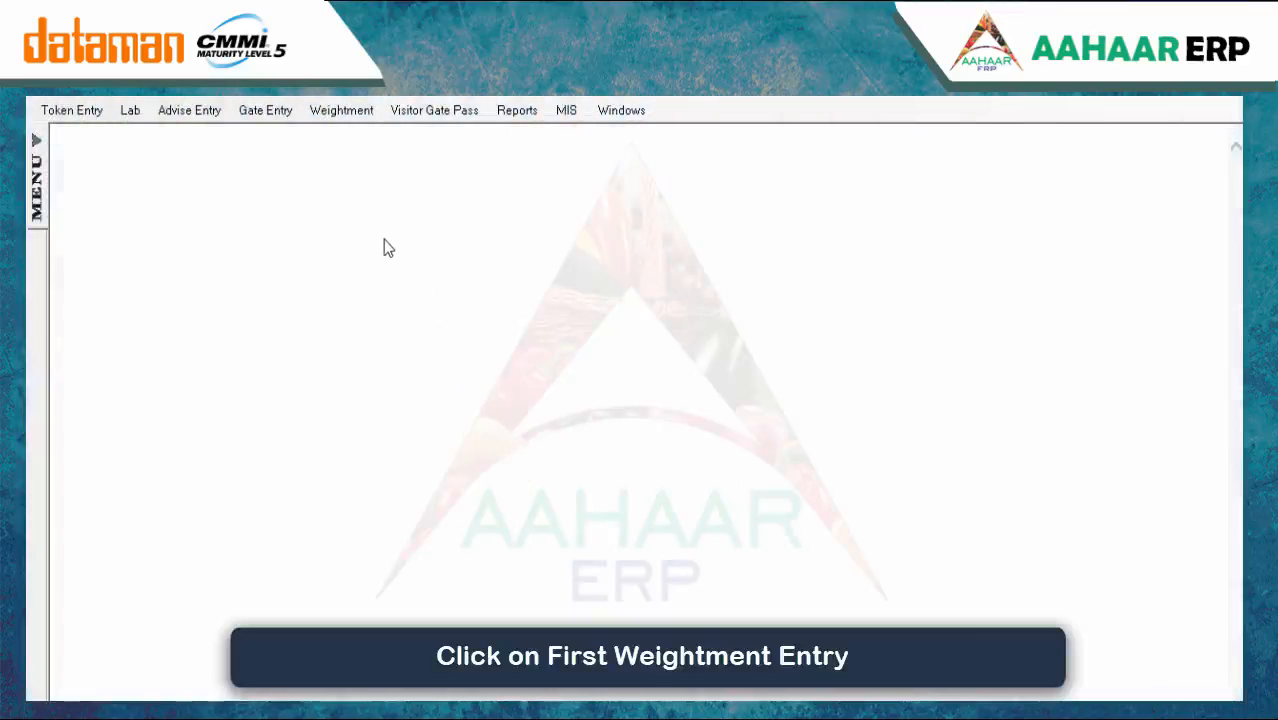
left_click(336, 110)
left_click(340, 129)
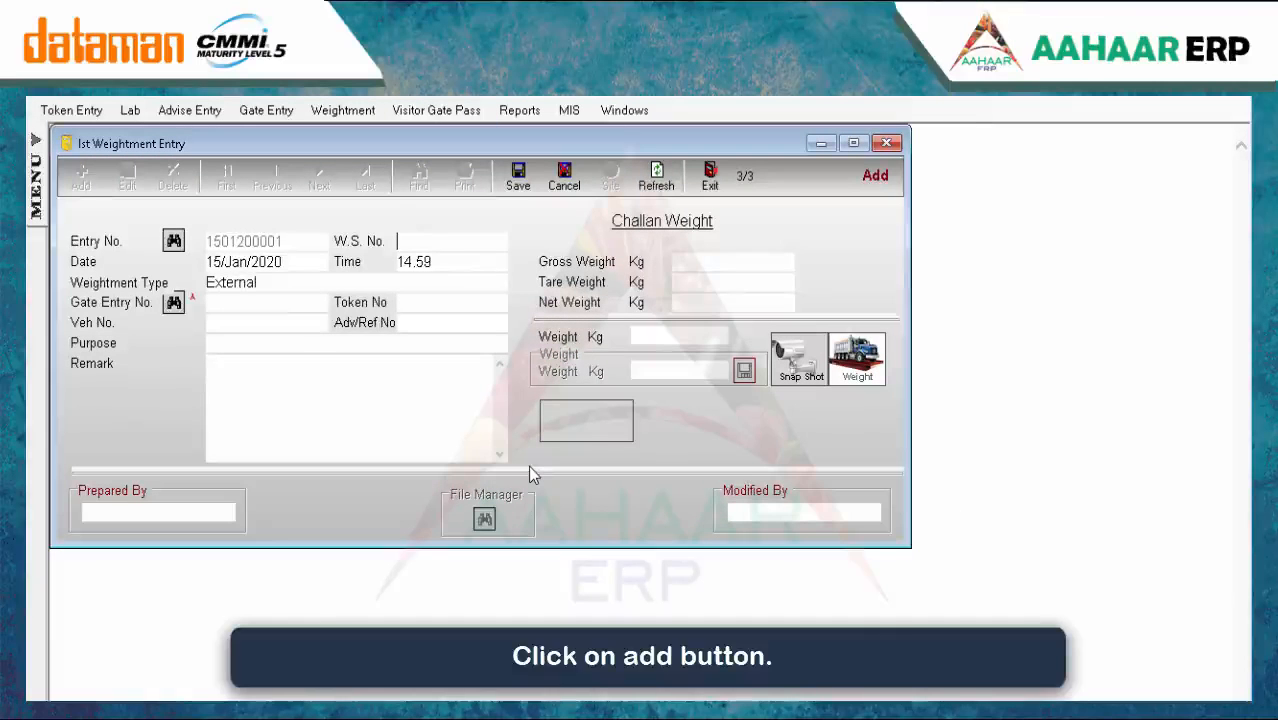
type("123")
key("Tab")
key("Tab")
key("Tab")
key("Tab")
key("F2")
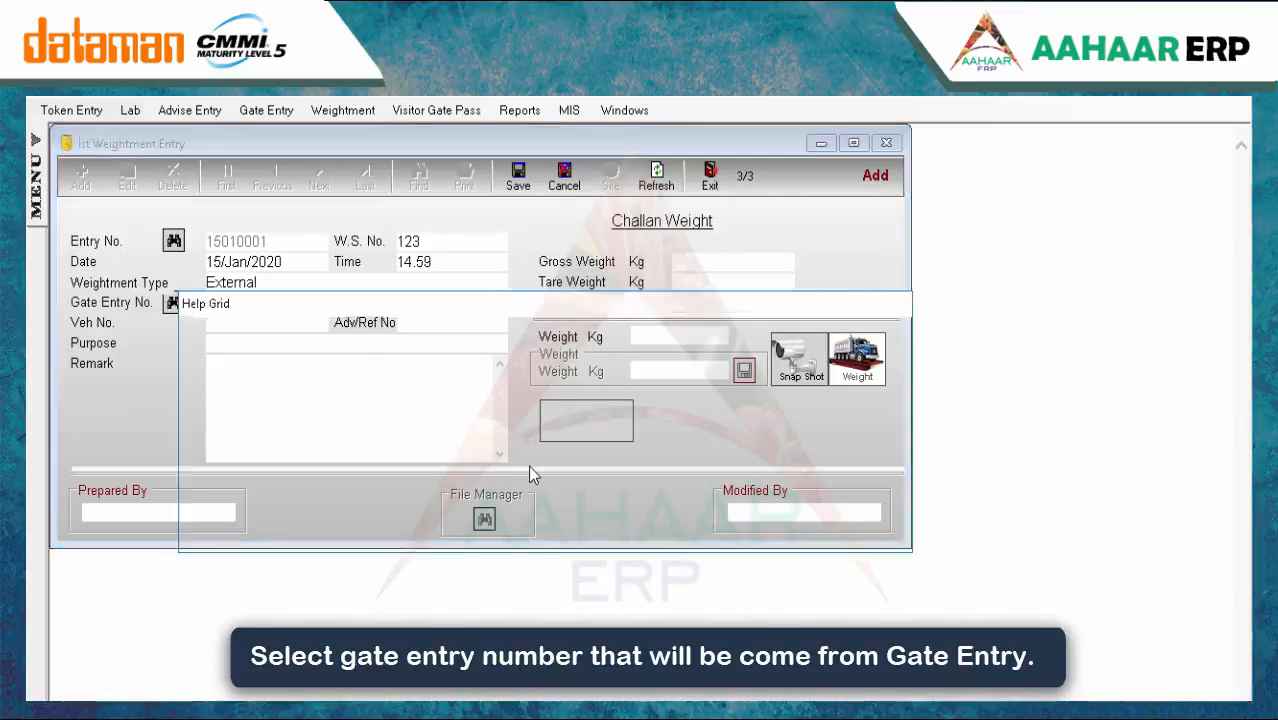
key("Down")
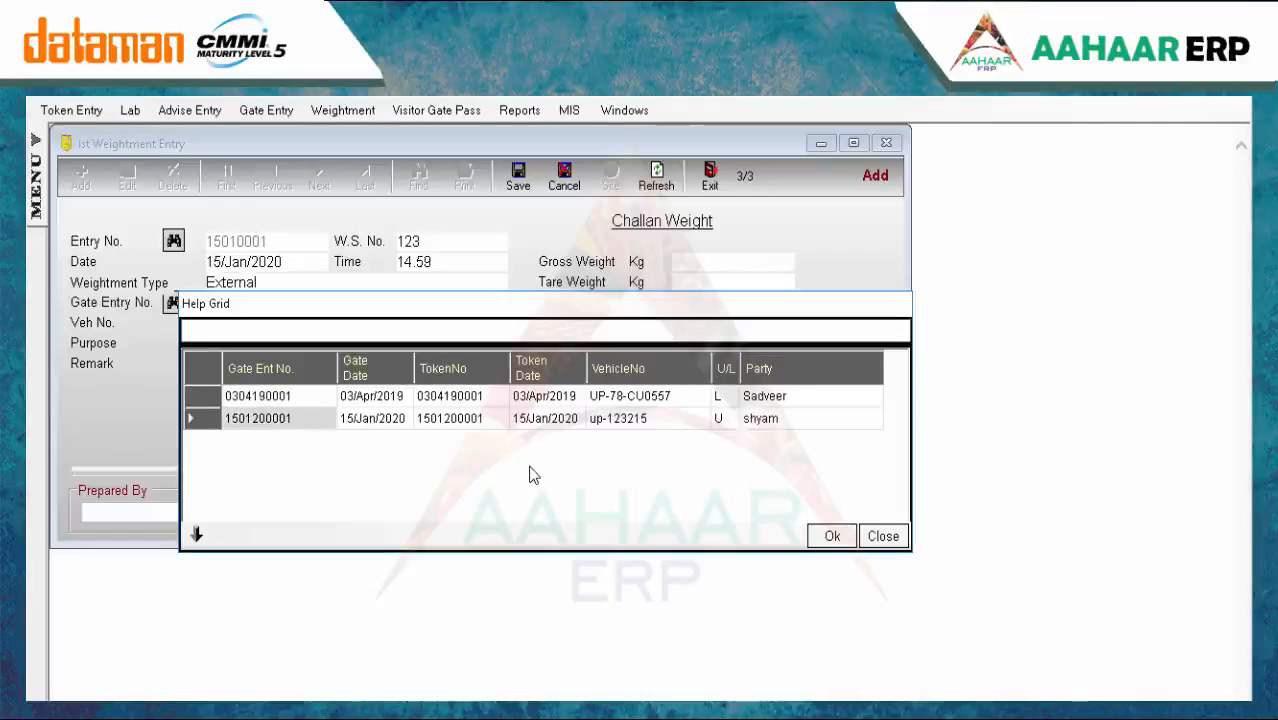
key("Return")
key("Tab")
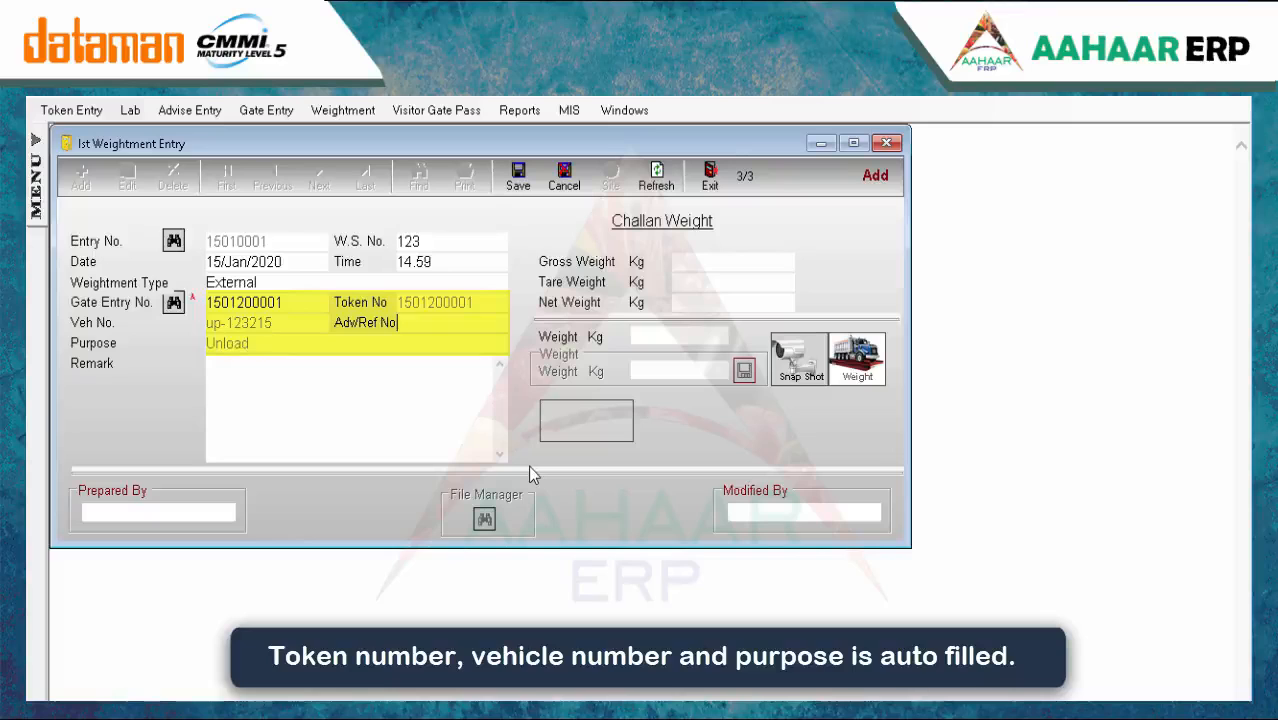
left_click(662, 336)
type("600")
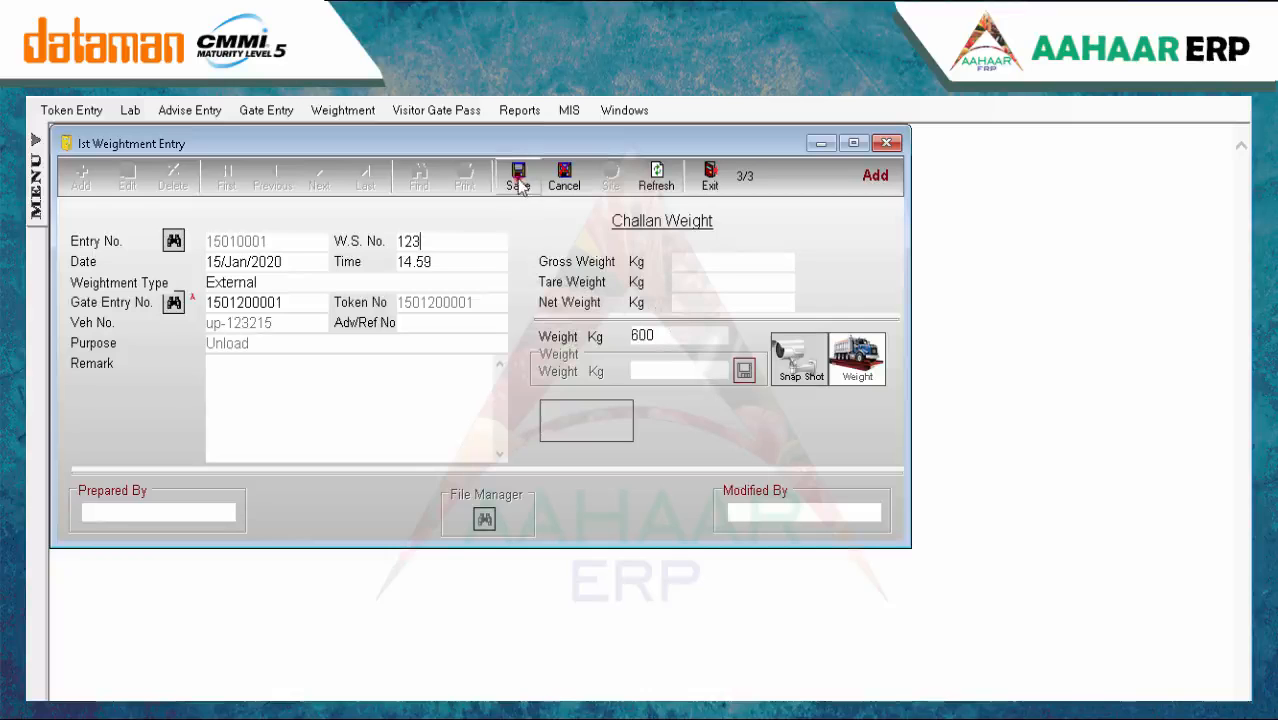
left_click(518, 176)
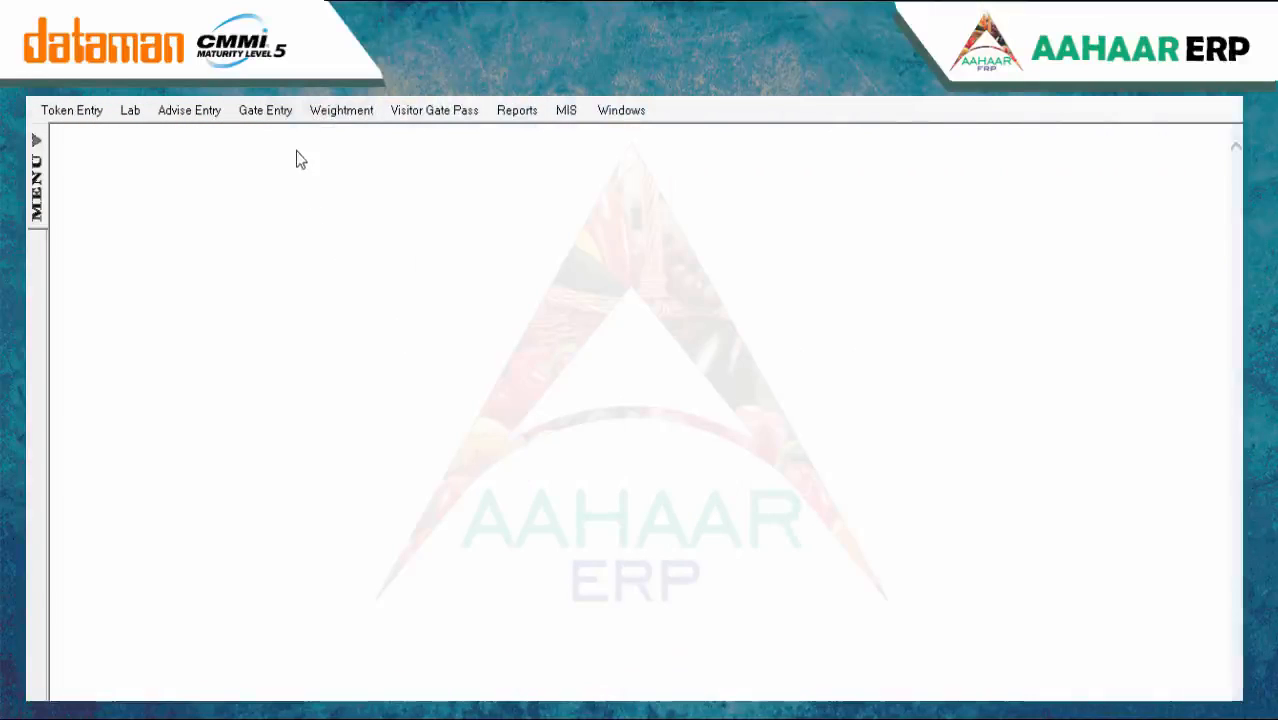
left_click(310, 110)
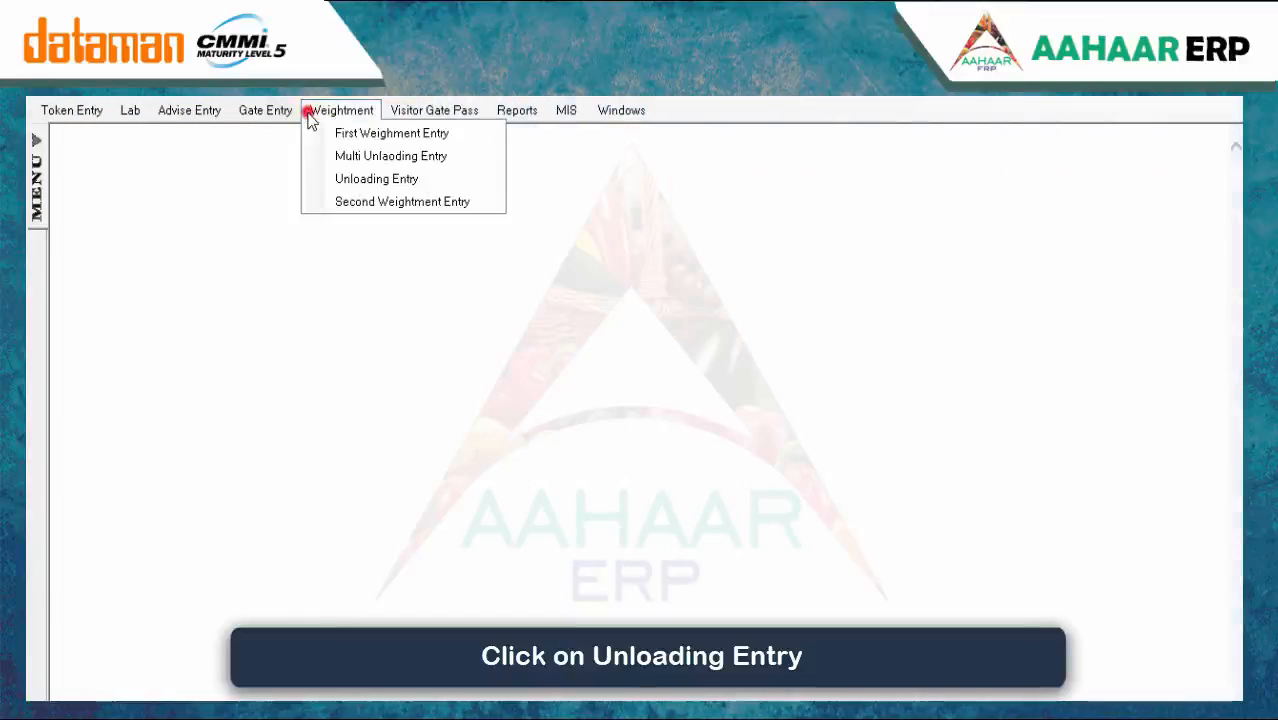
left_click(330, 177)
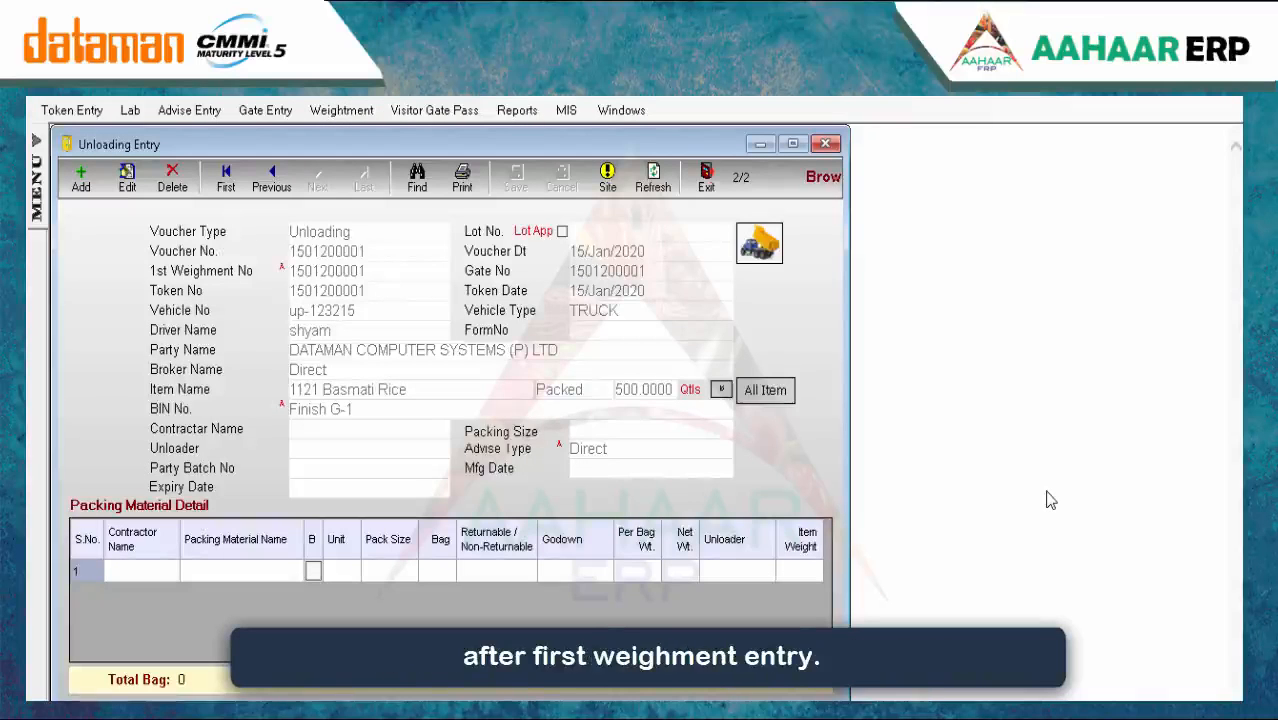
left_click(76, 180)
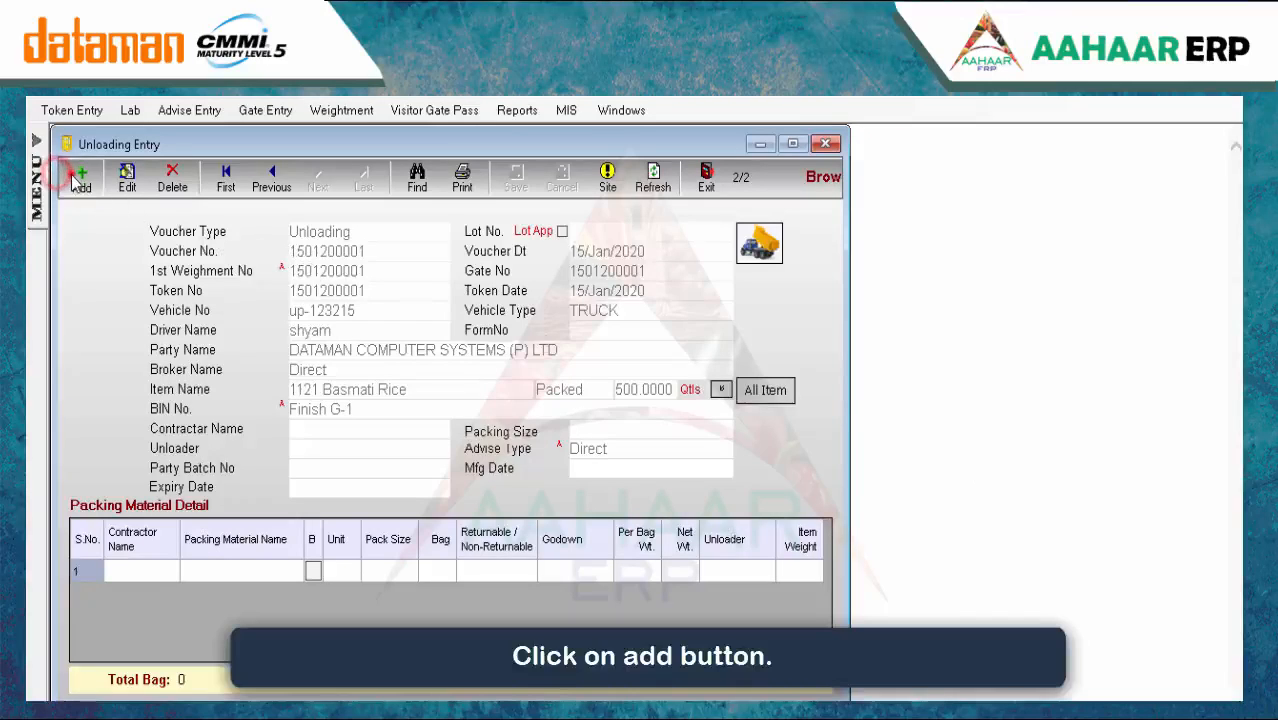
key("Return")
key("Return")
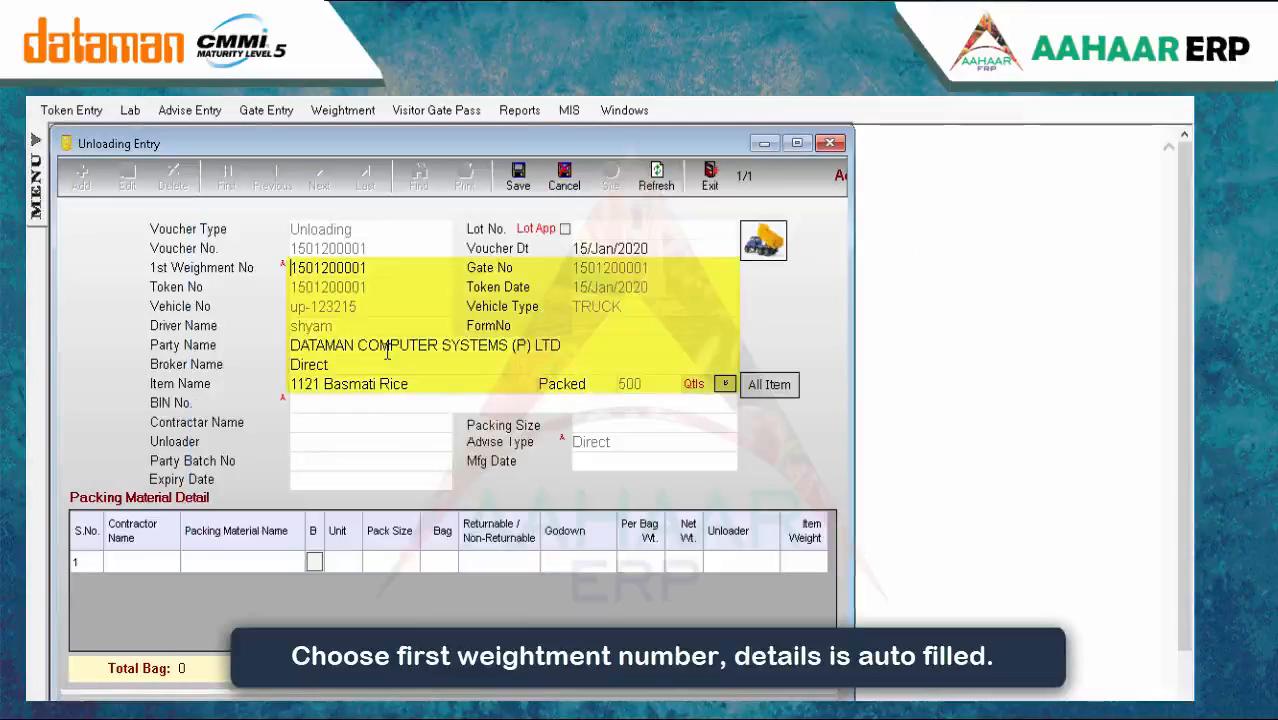
key("Return")
key("Return")
key("Return")
key("Return")
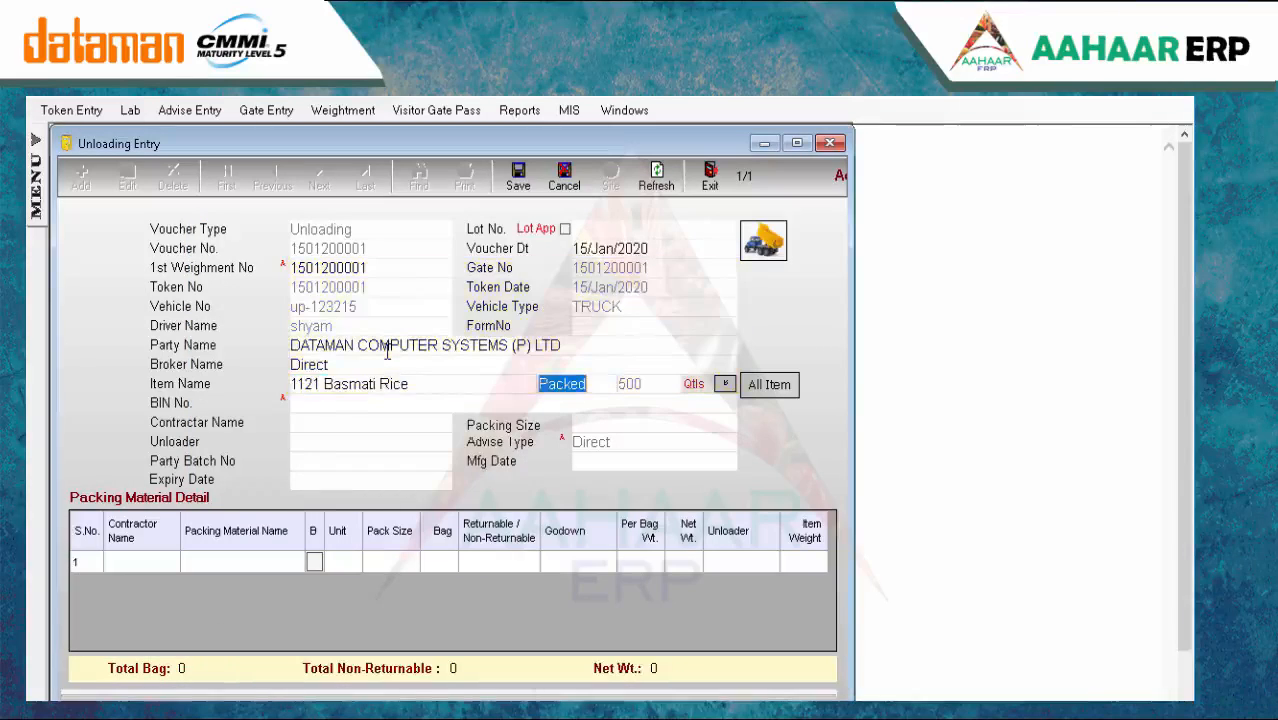
key("Return")
key("Return")
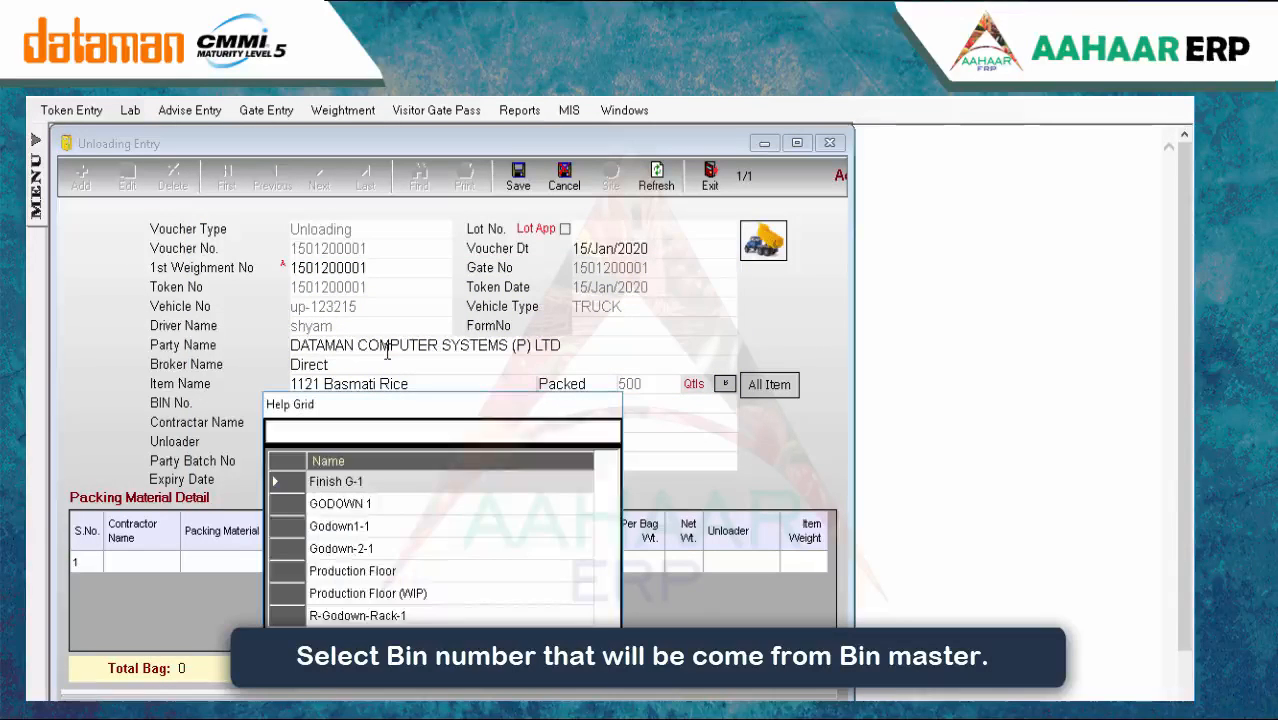
key("Return")
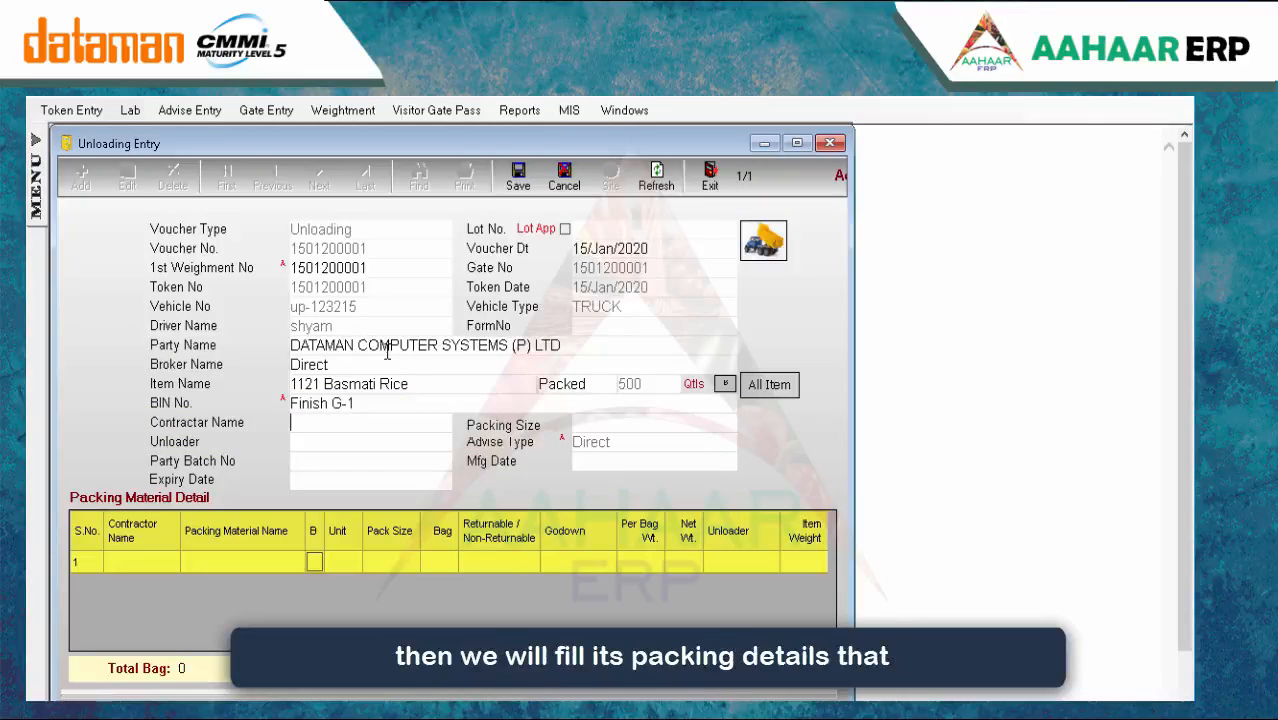
key("Tab")
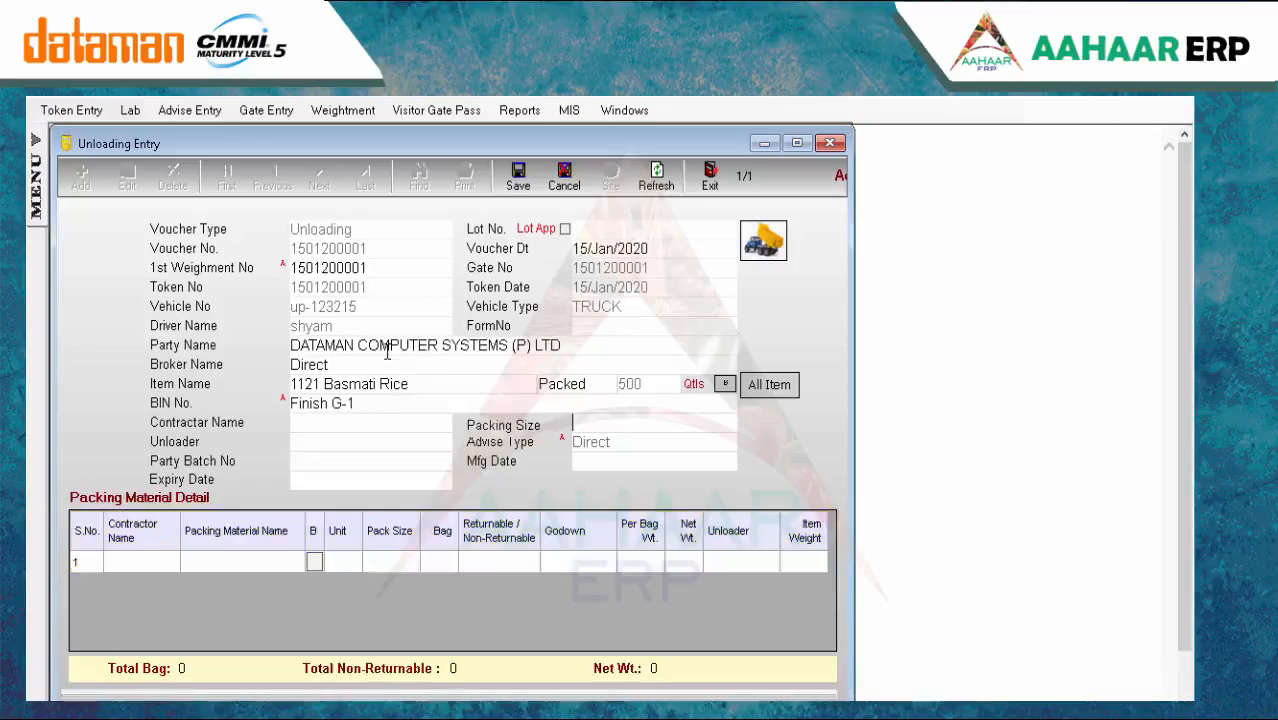
key("ctrl+s")
key("Return")
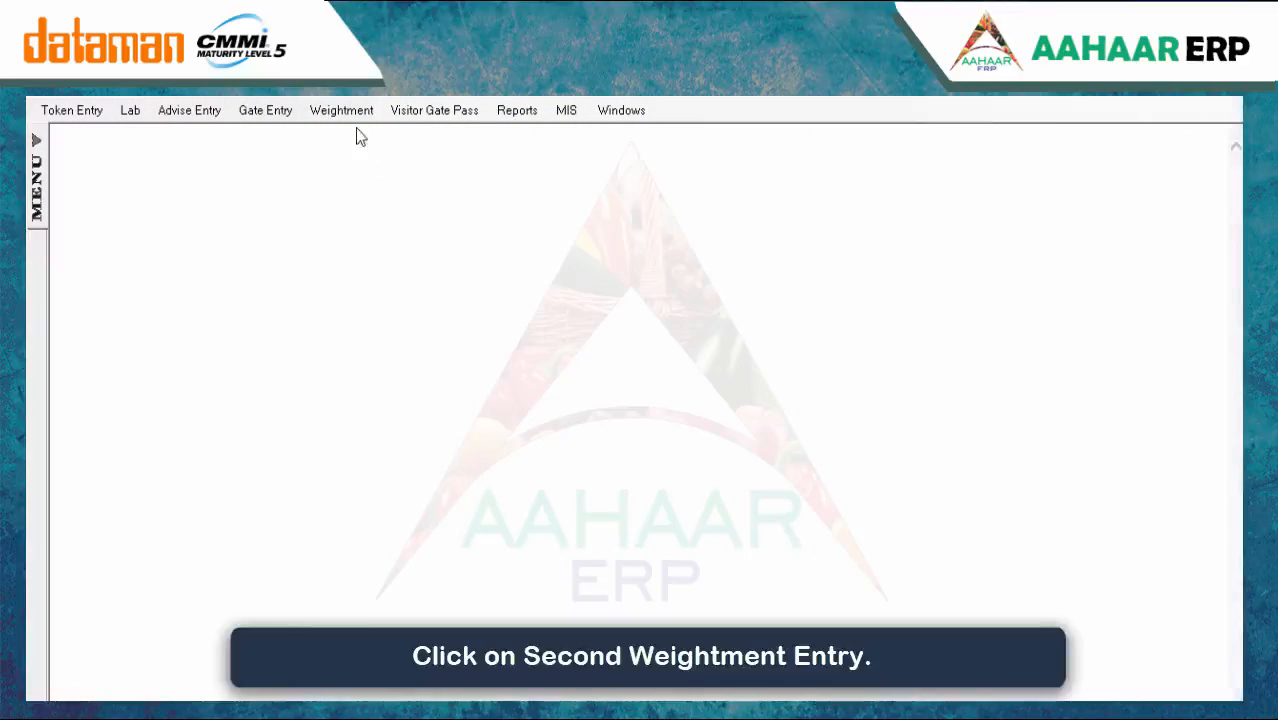
left_click(341, 110)
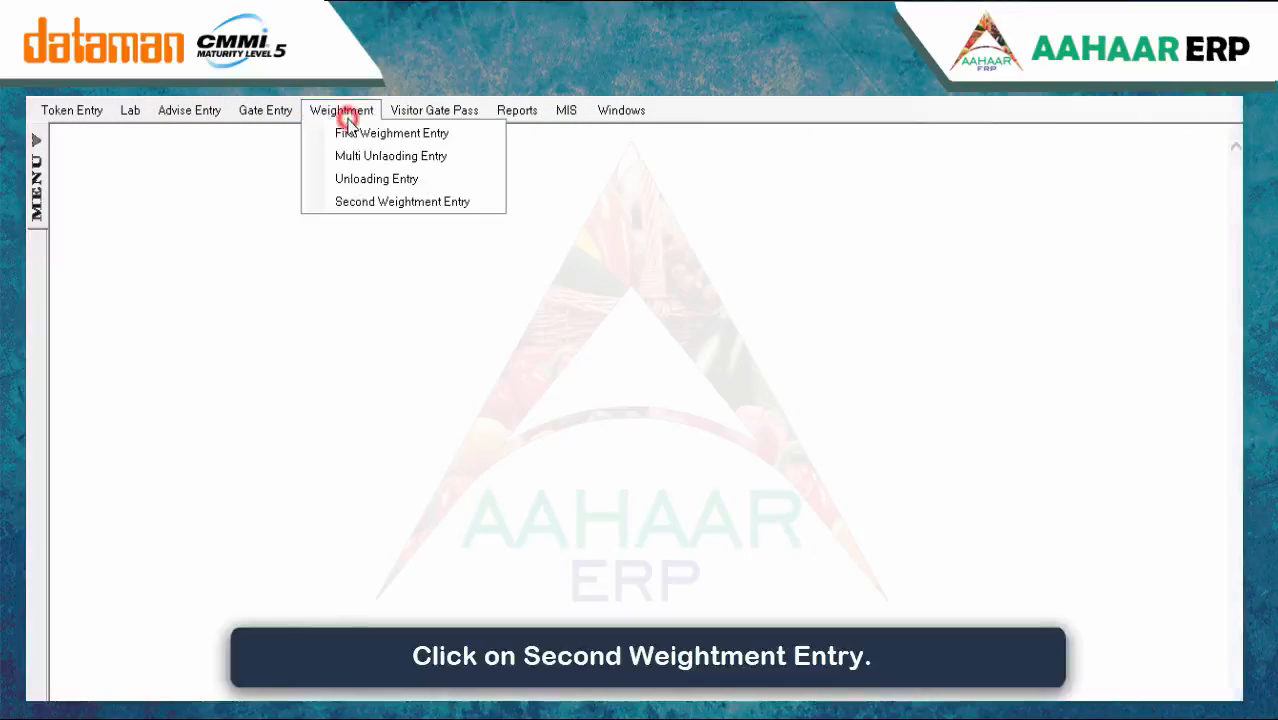
left_click(368, 200)
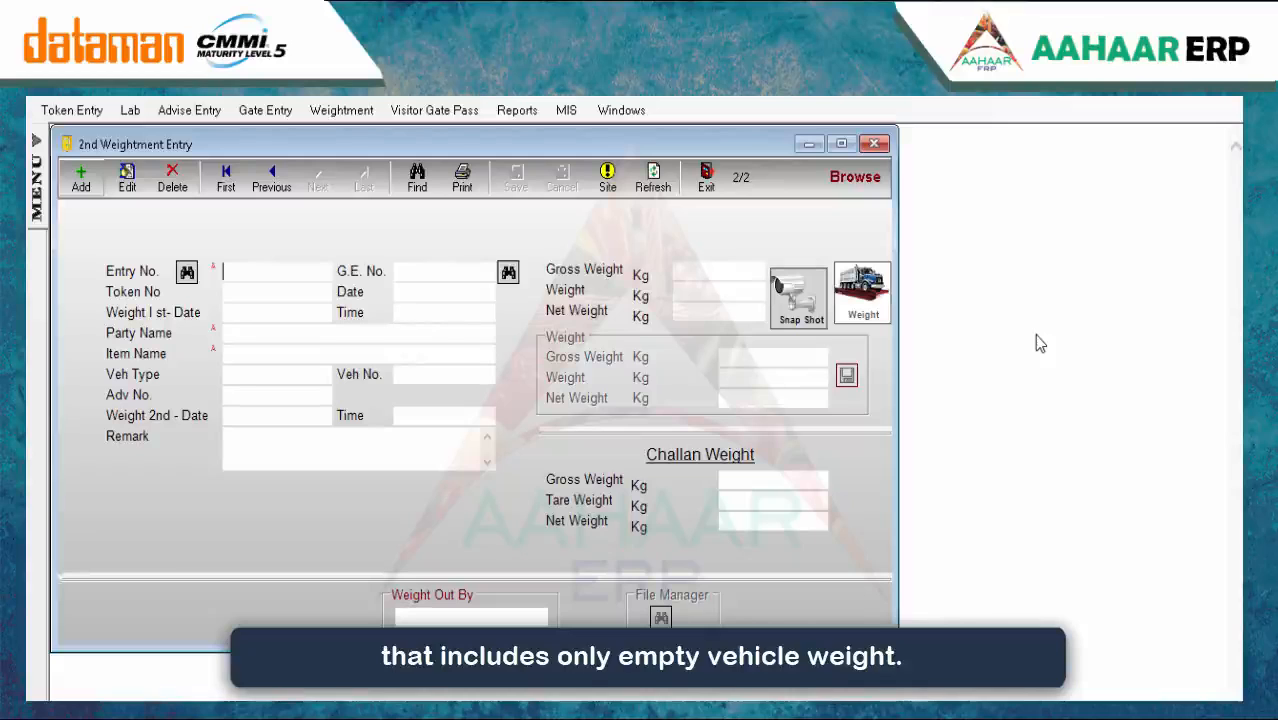
left_click(82, 177)
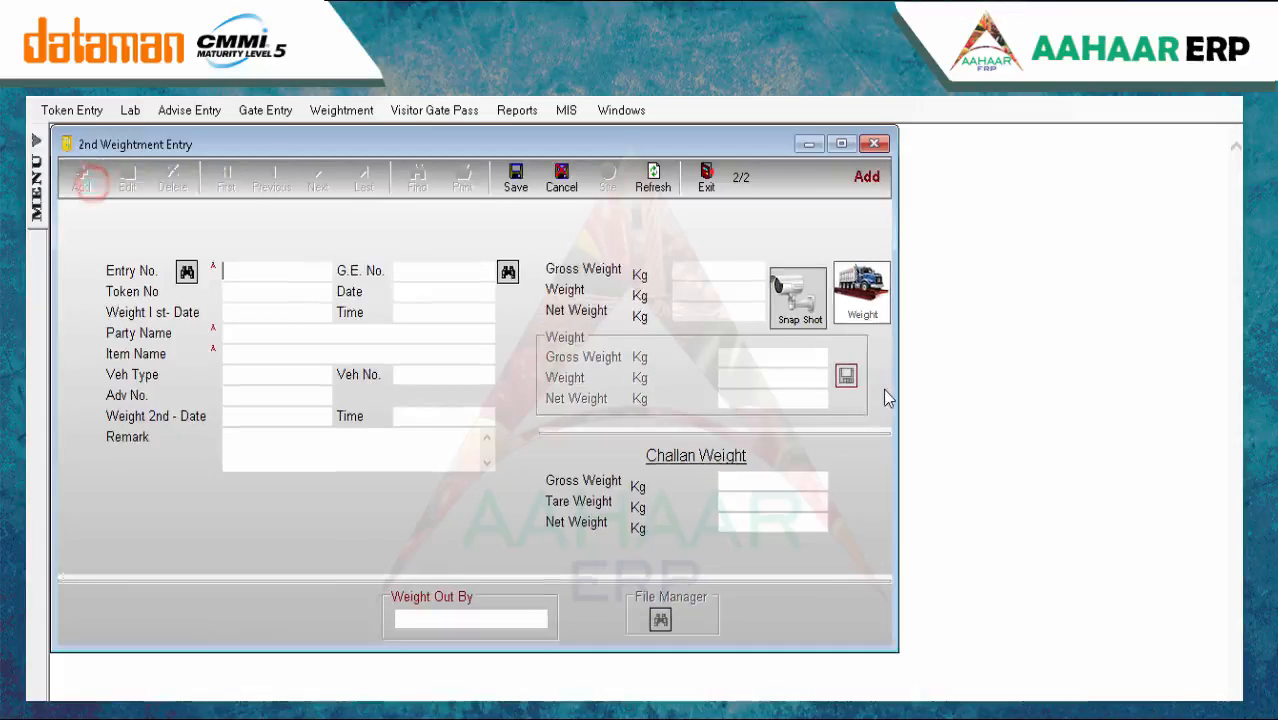
key("Down")
key("Return")
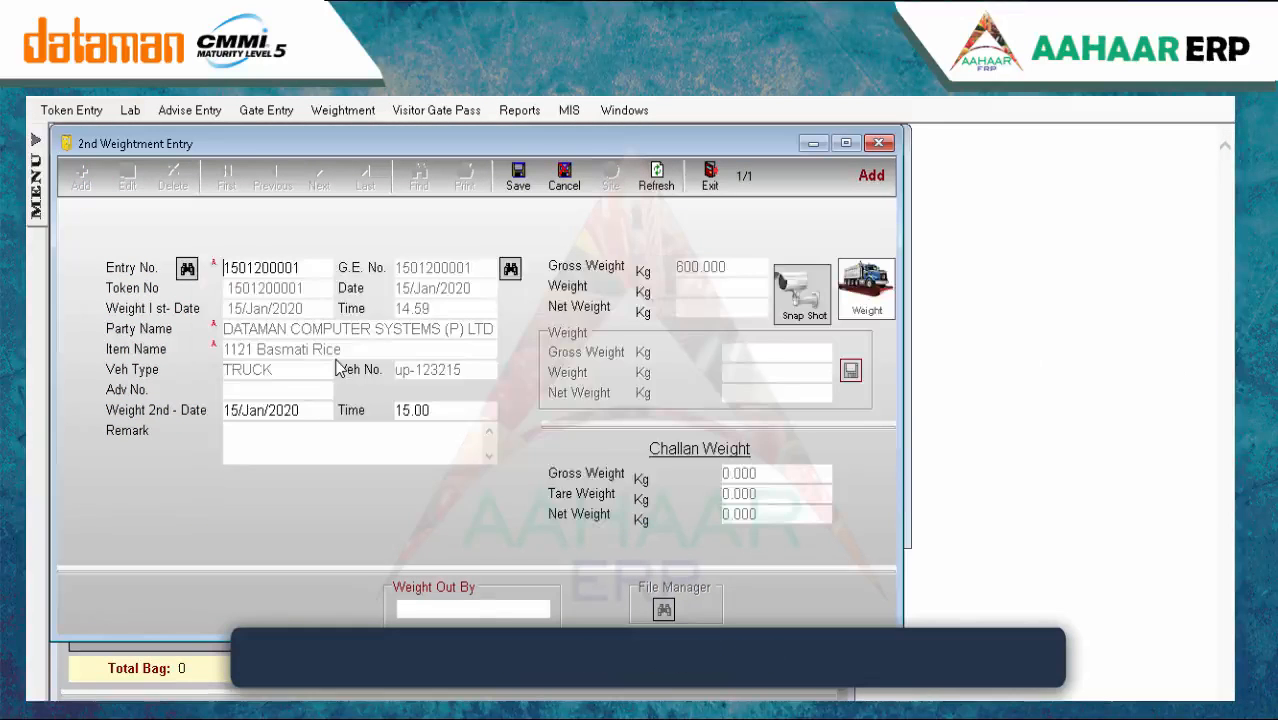
left_click_drag(769, 377, 646, 367)
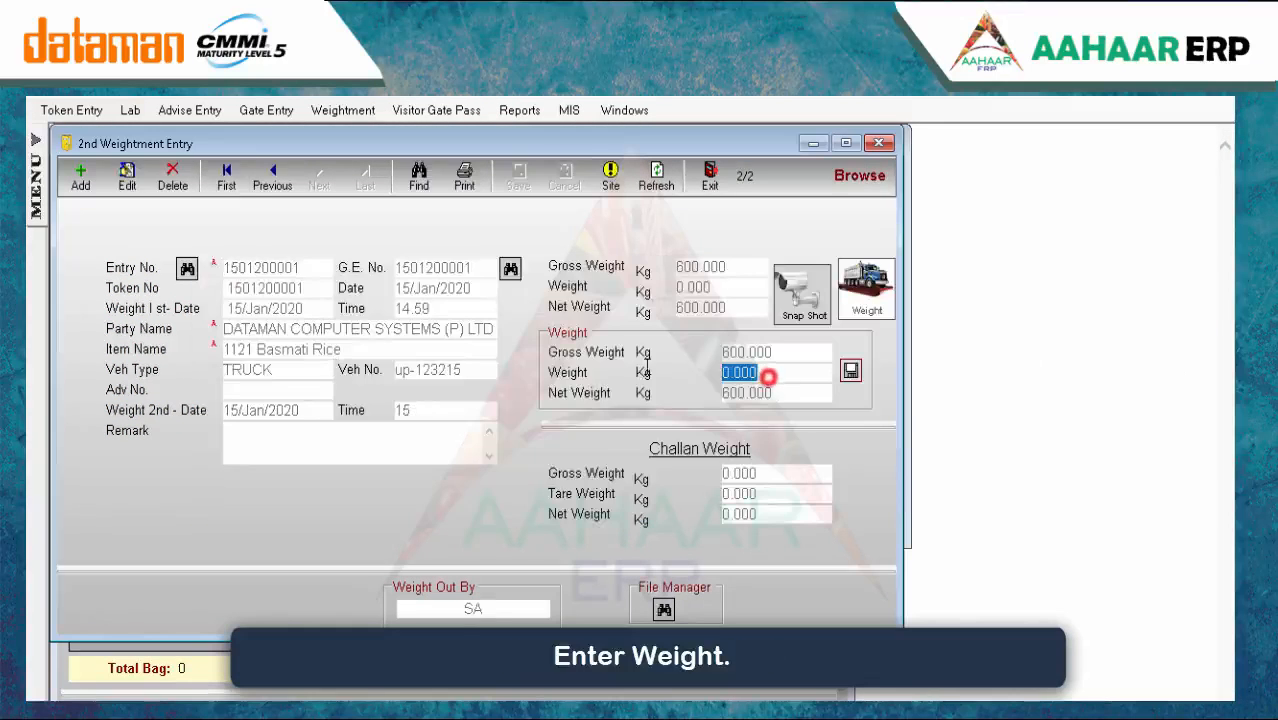
type("100")
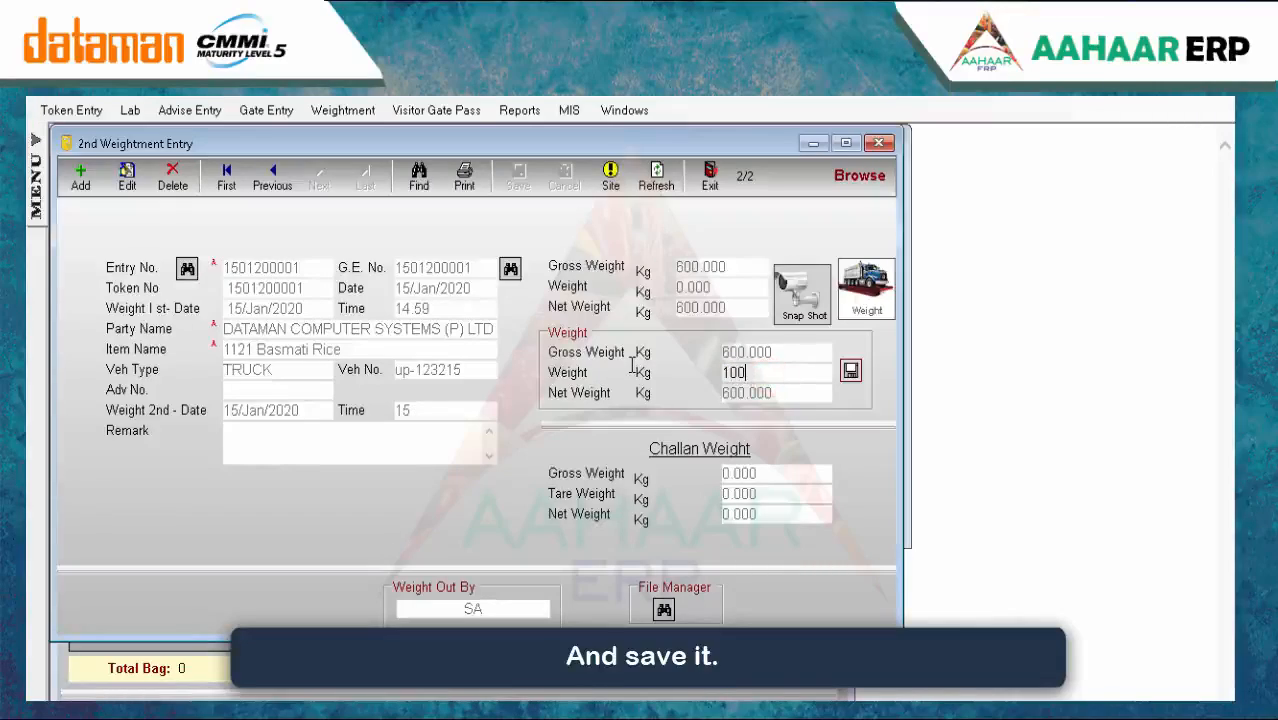
left_click(851, 372)
left_click(737, 511)
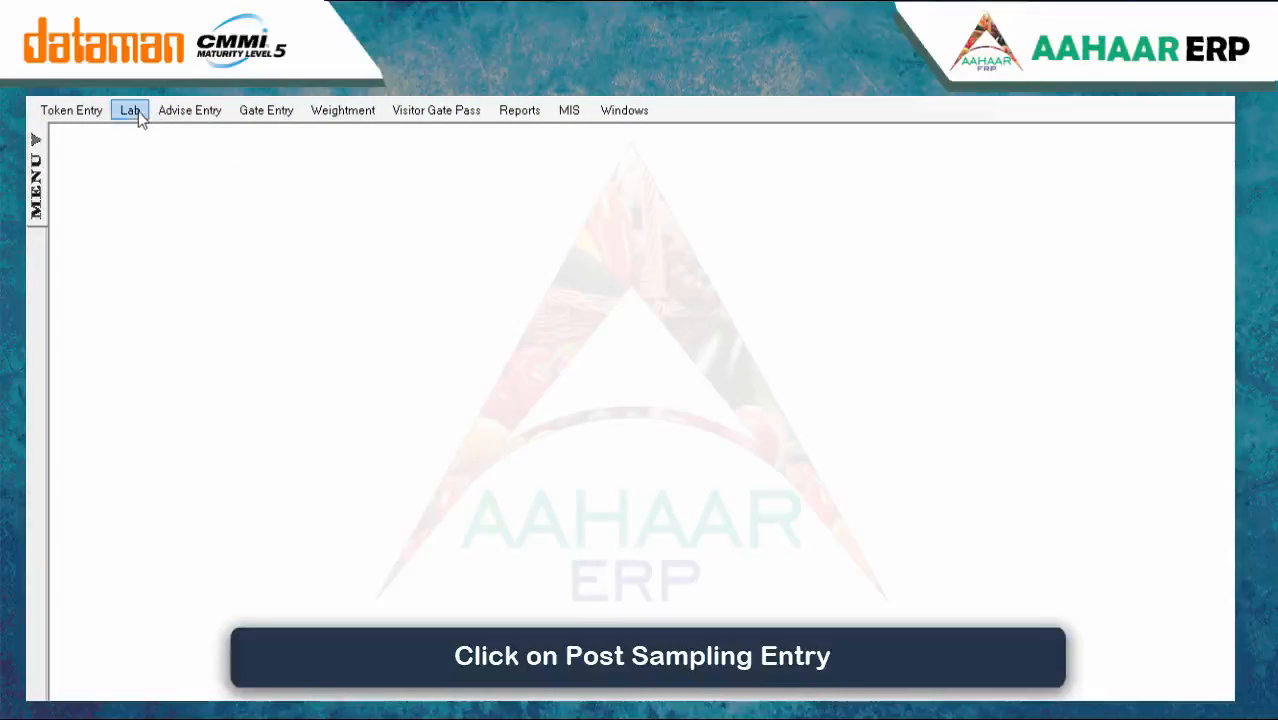
left_click(138, 111)
left_click(163, 157)
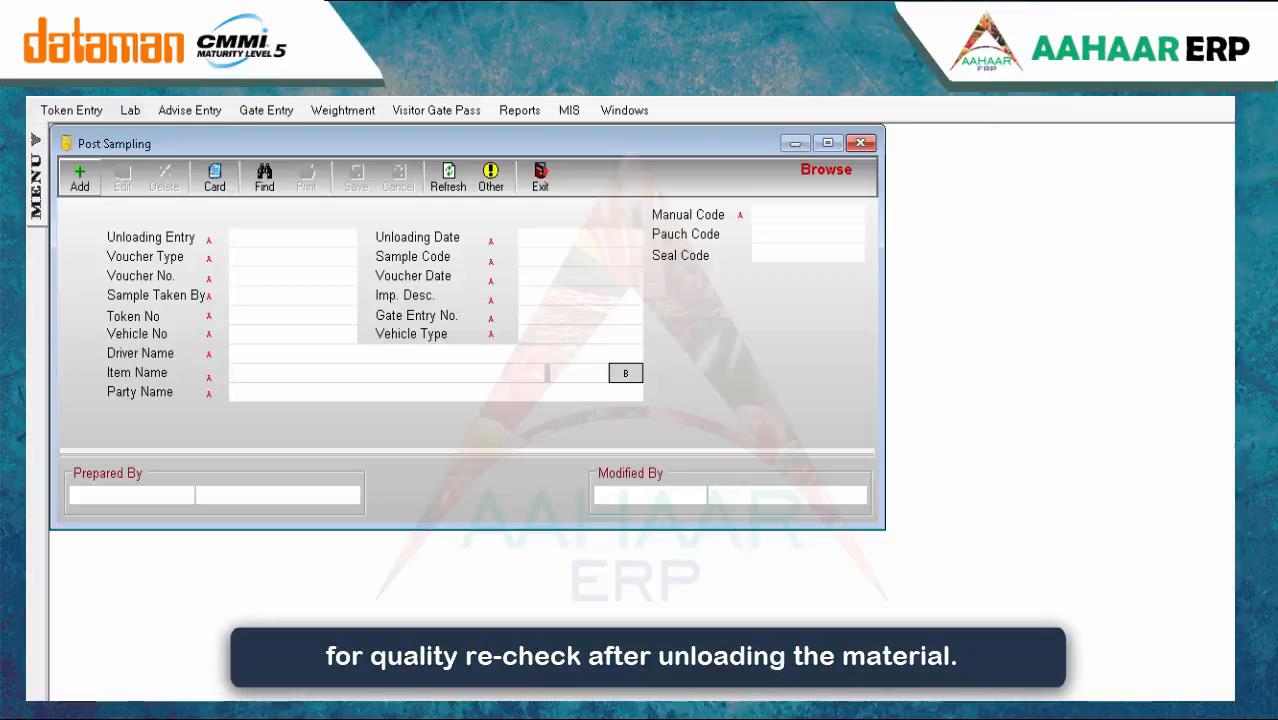
left_click(80, 183)
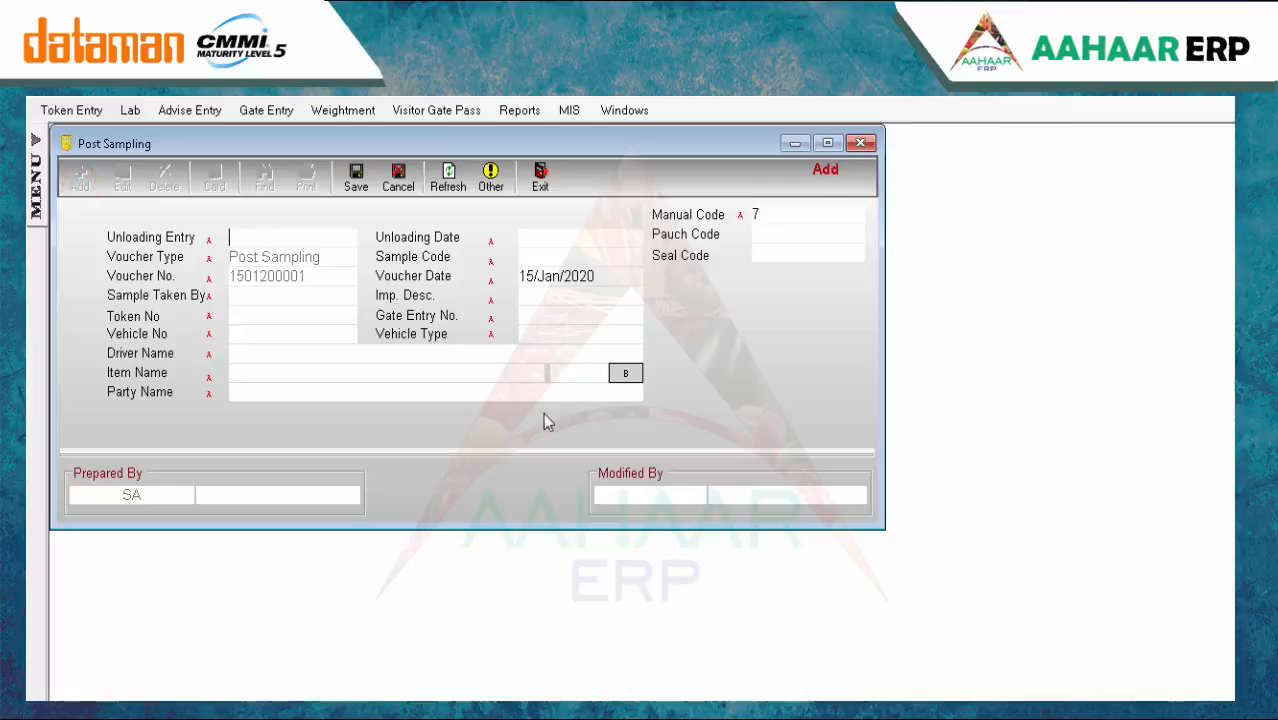
key("Return")
key("Return")
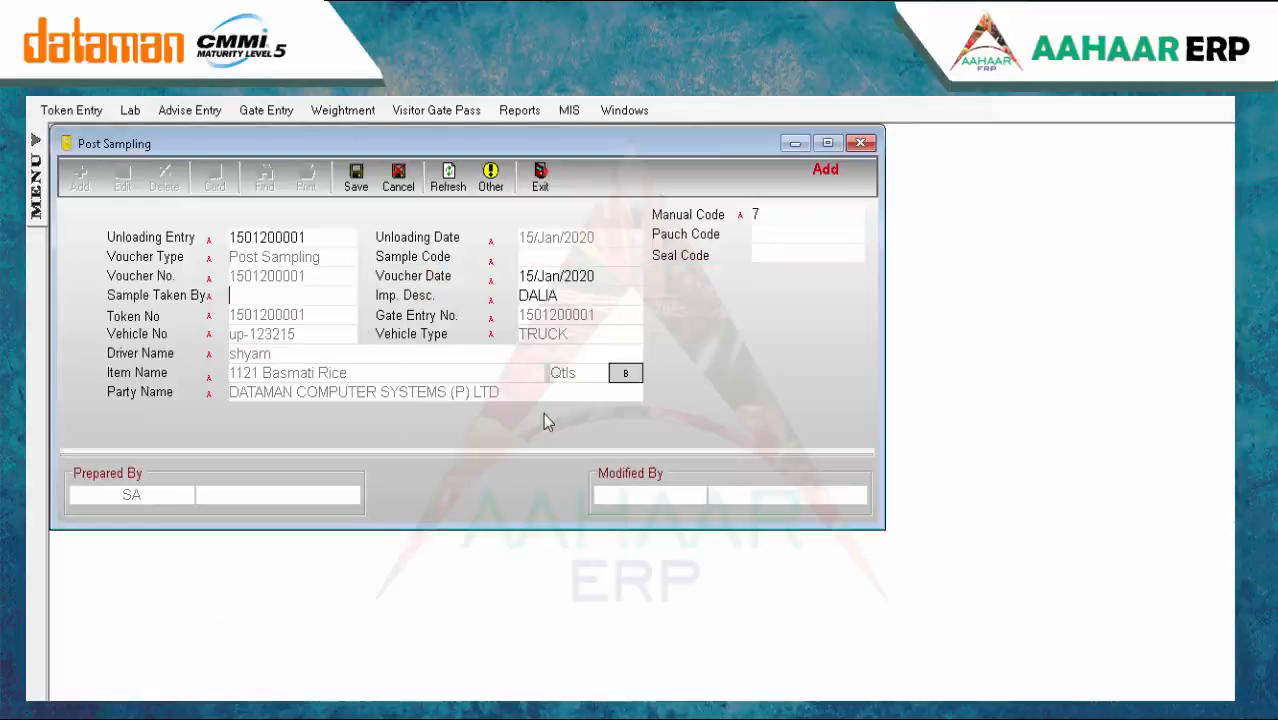
key("Return")
key("Return")
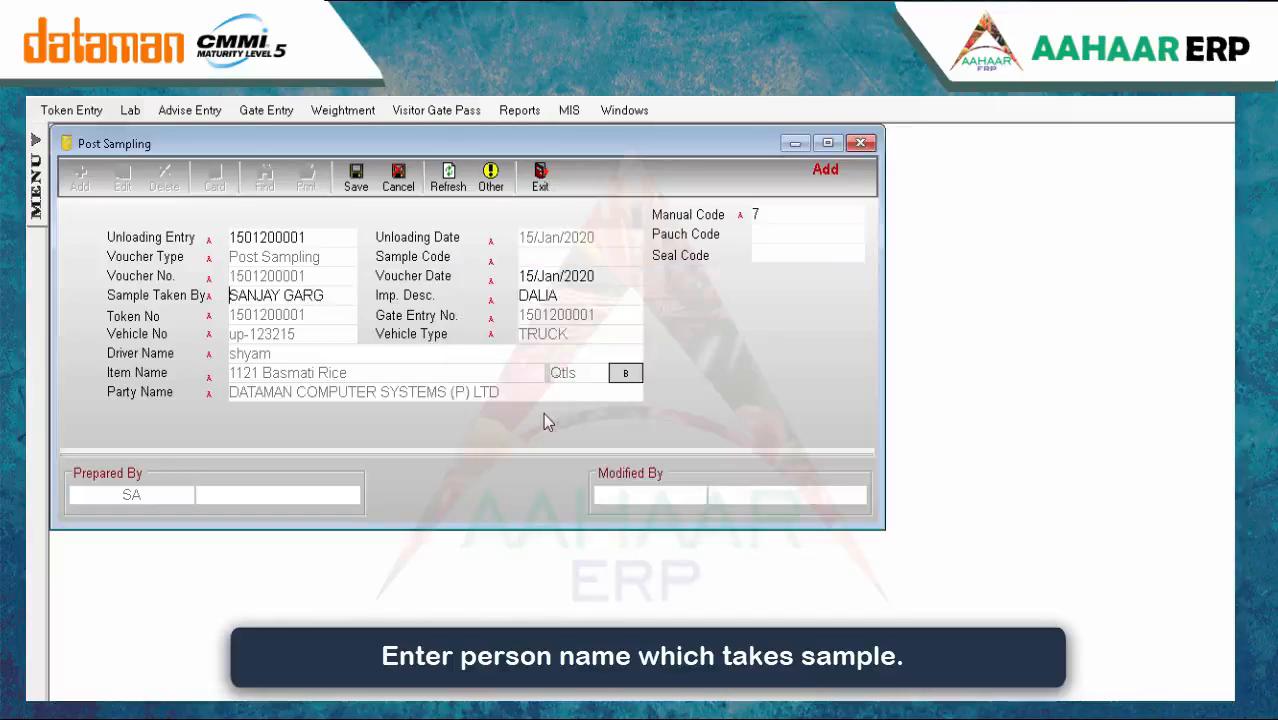
key("ctrl+s")
key("Escape")
key("Return")
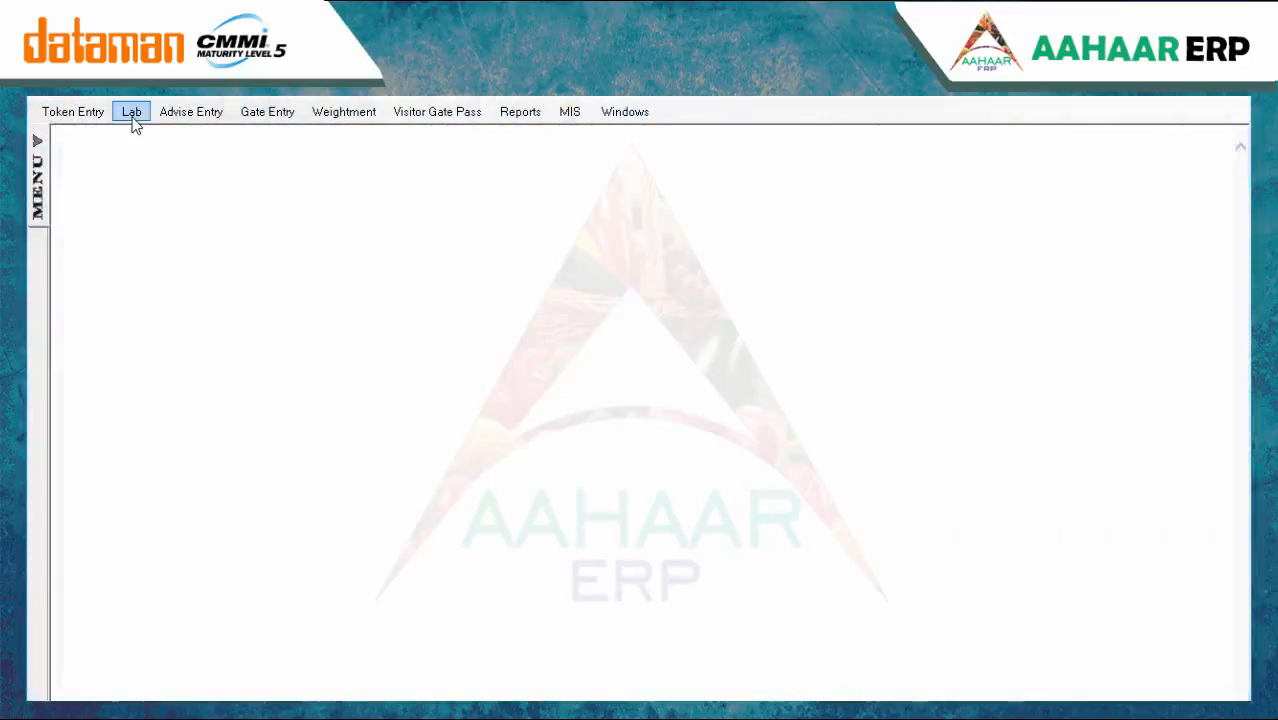
Start a Lab Test for post-sample code POKP1363C2 and select the chemist
left_click(132, 118)
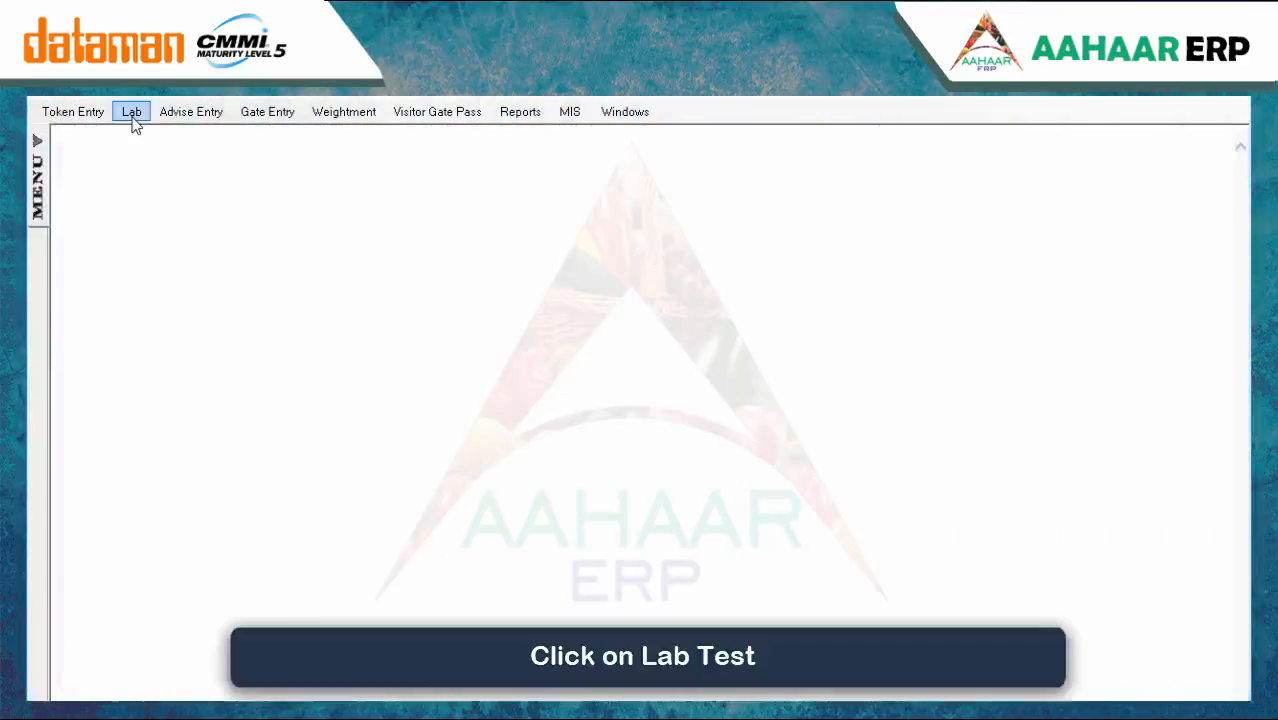
left_click(166, 245)
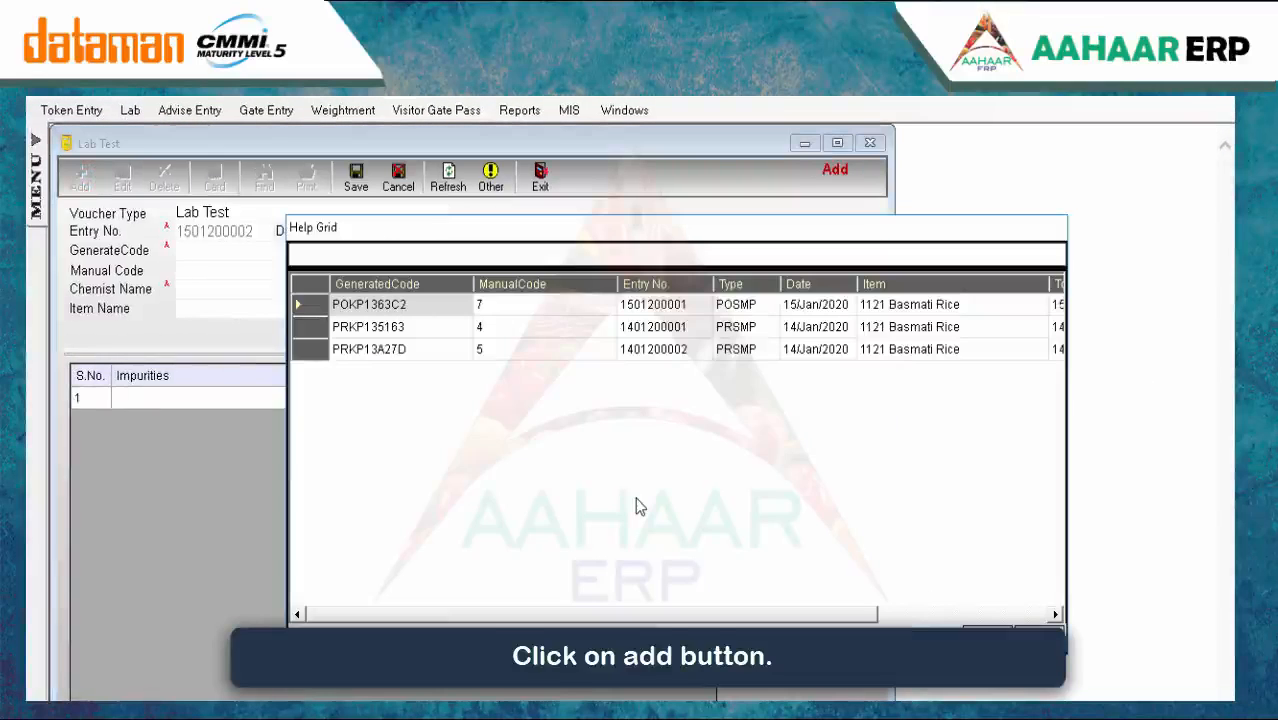
key("Return")
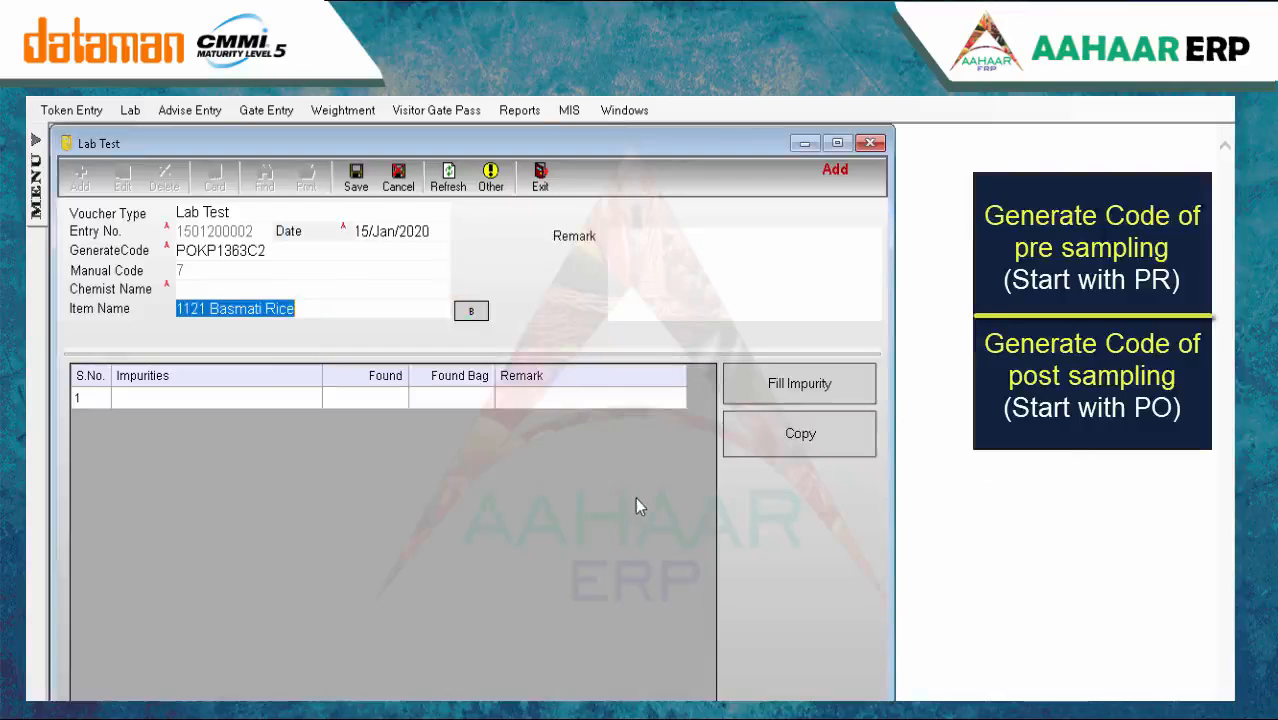
type("g")
key("Return")
Add the Moisture % row with Found value 1 and save the lab test
key("Return")
key("Return")
key("Return")
key("Return")
type("1")
key("Return")
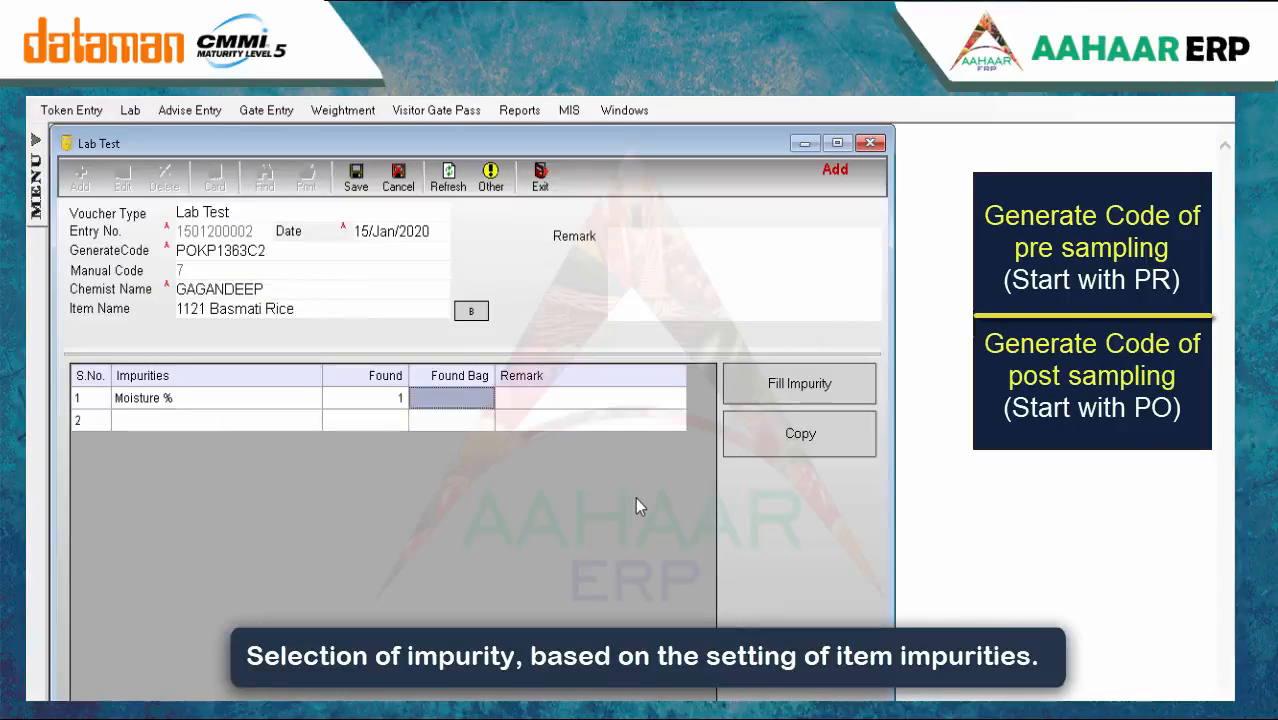
key("Return")
key("ctrl+s")
key("Return")
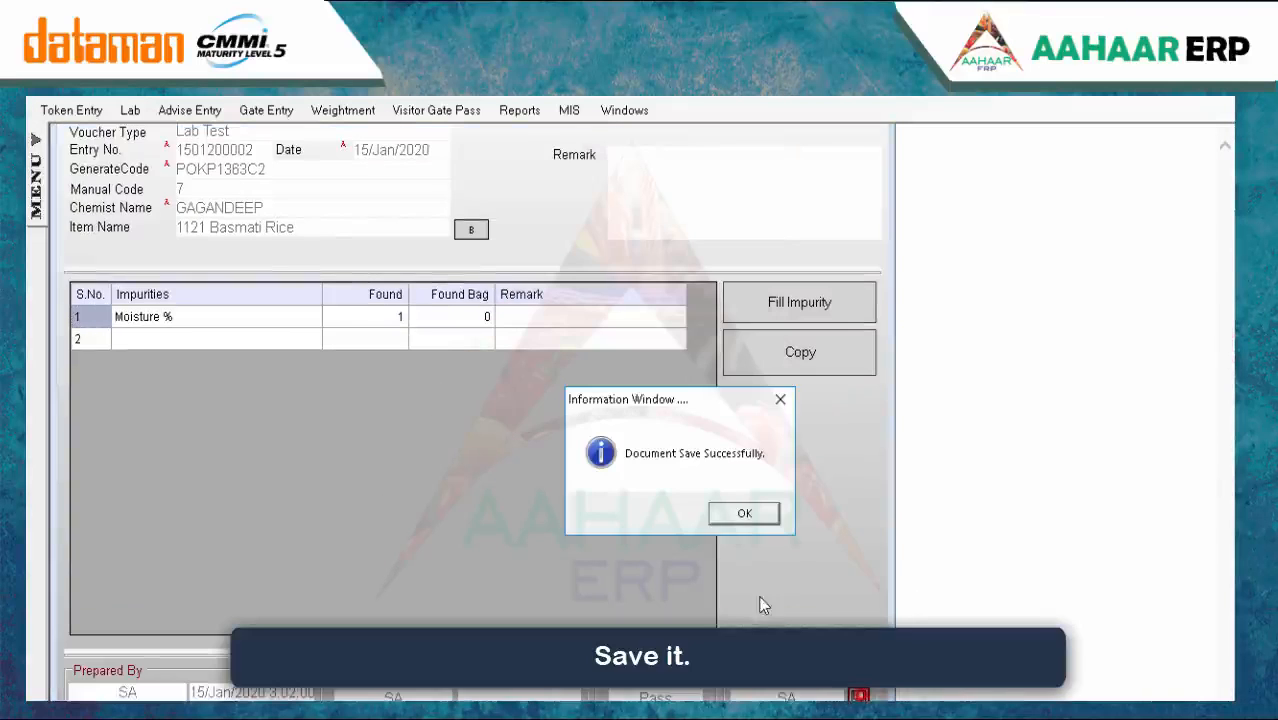
left_click(743, 515)
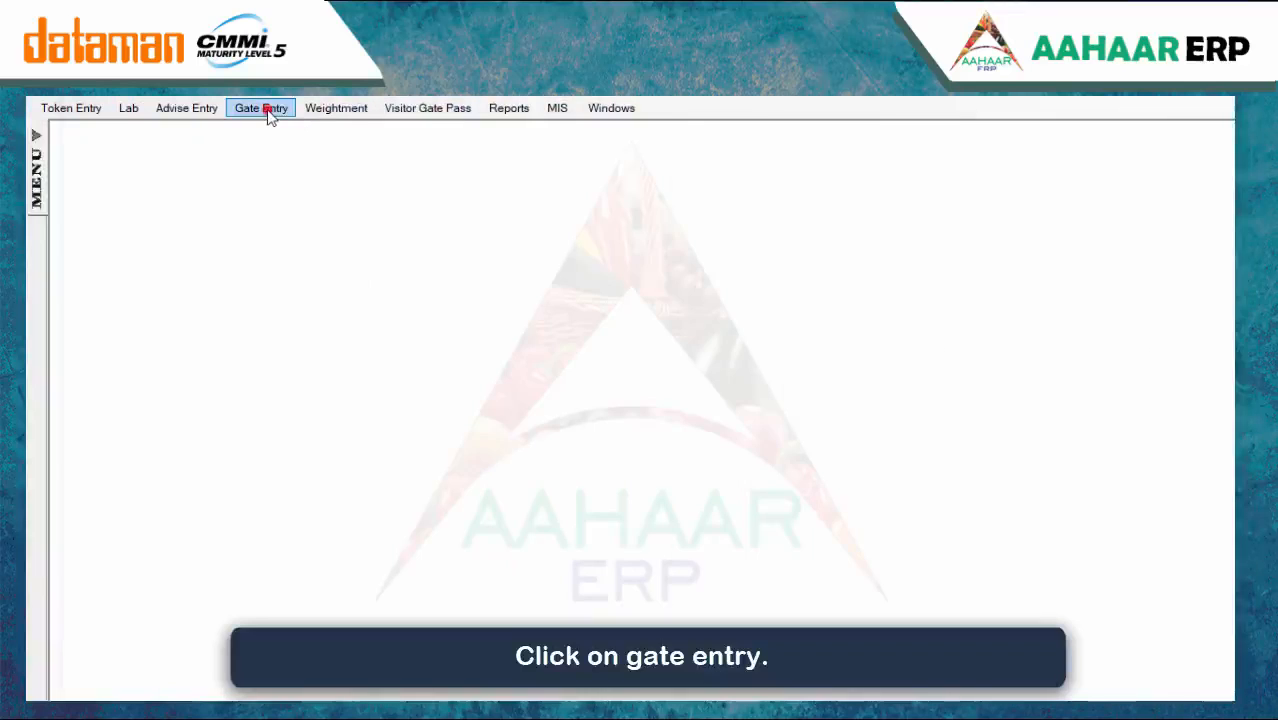
On gate entry record 3/6, save the AD GRAPHICS truck's gate-out details
left_click(268, 114)
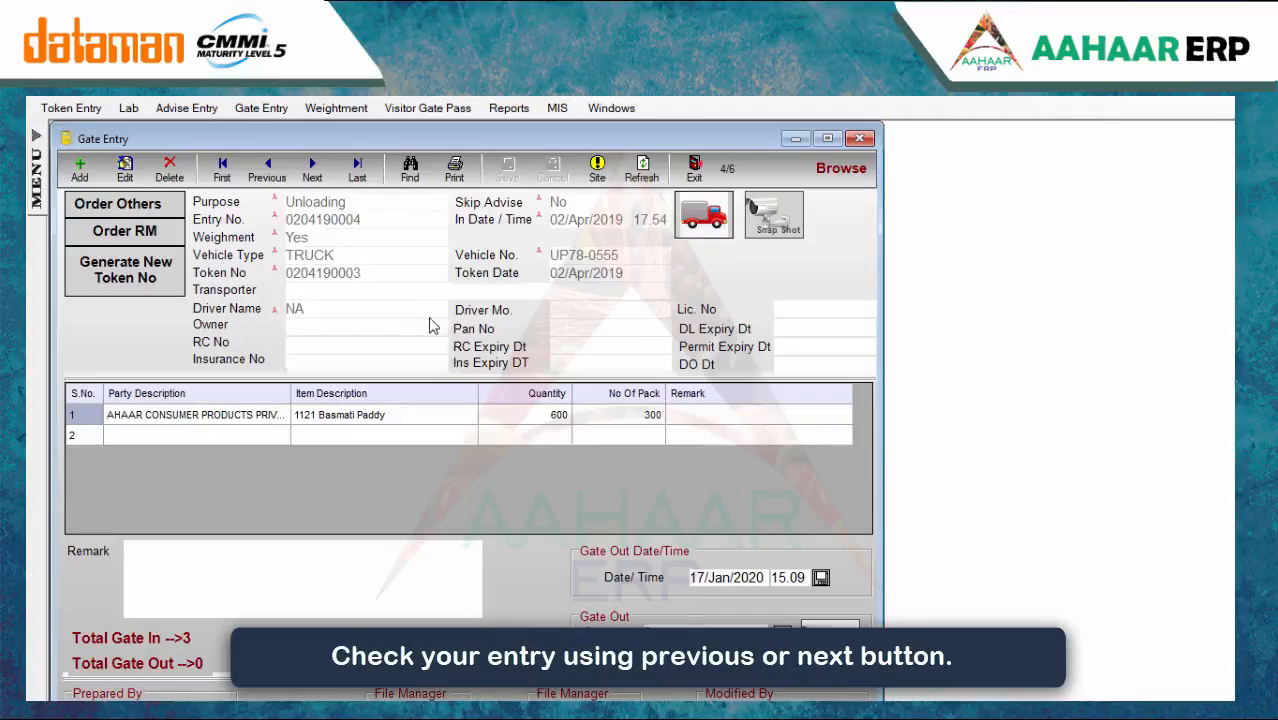
left_click(267, 170)
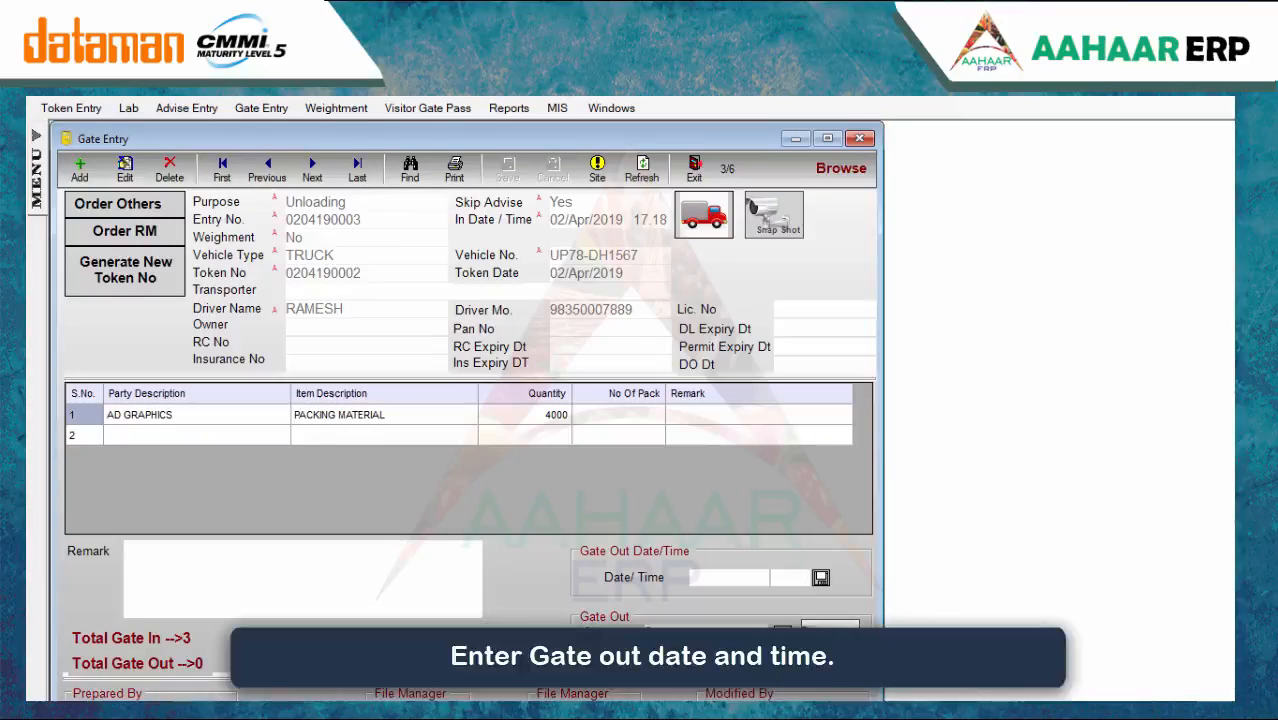
left_click(682, 625)
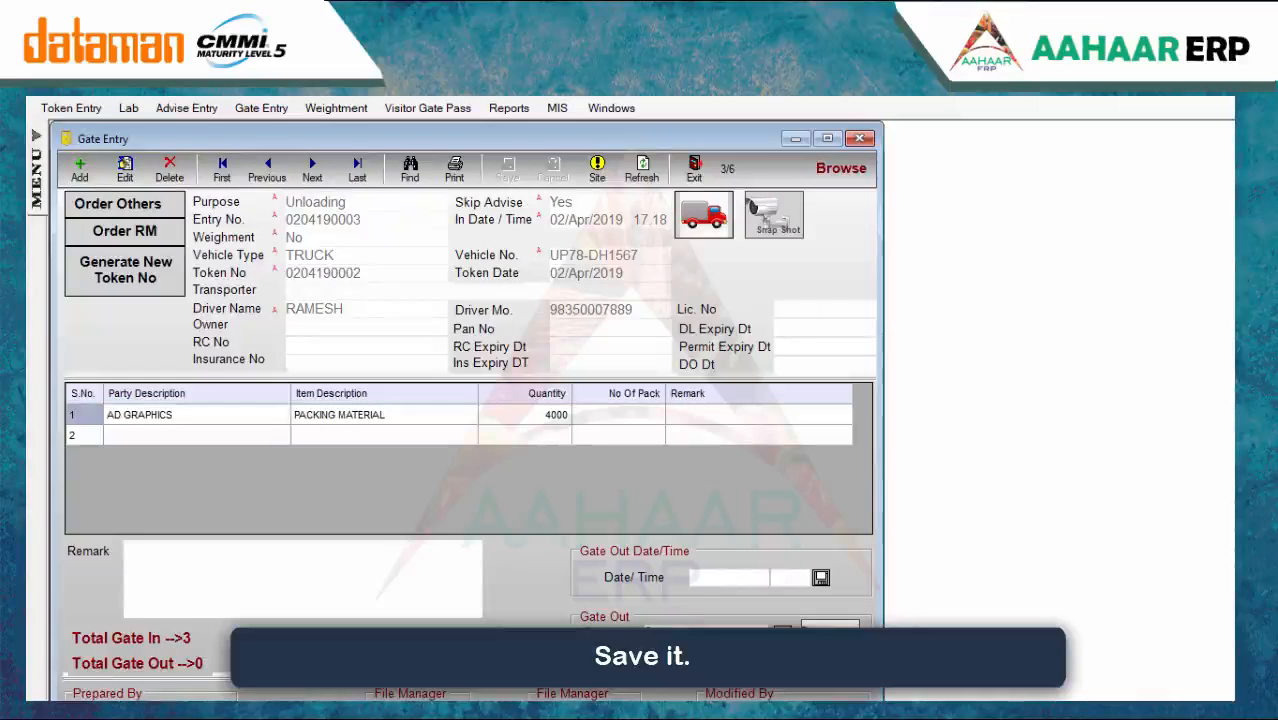
left_click(731, 486)
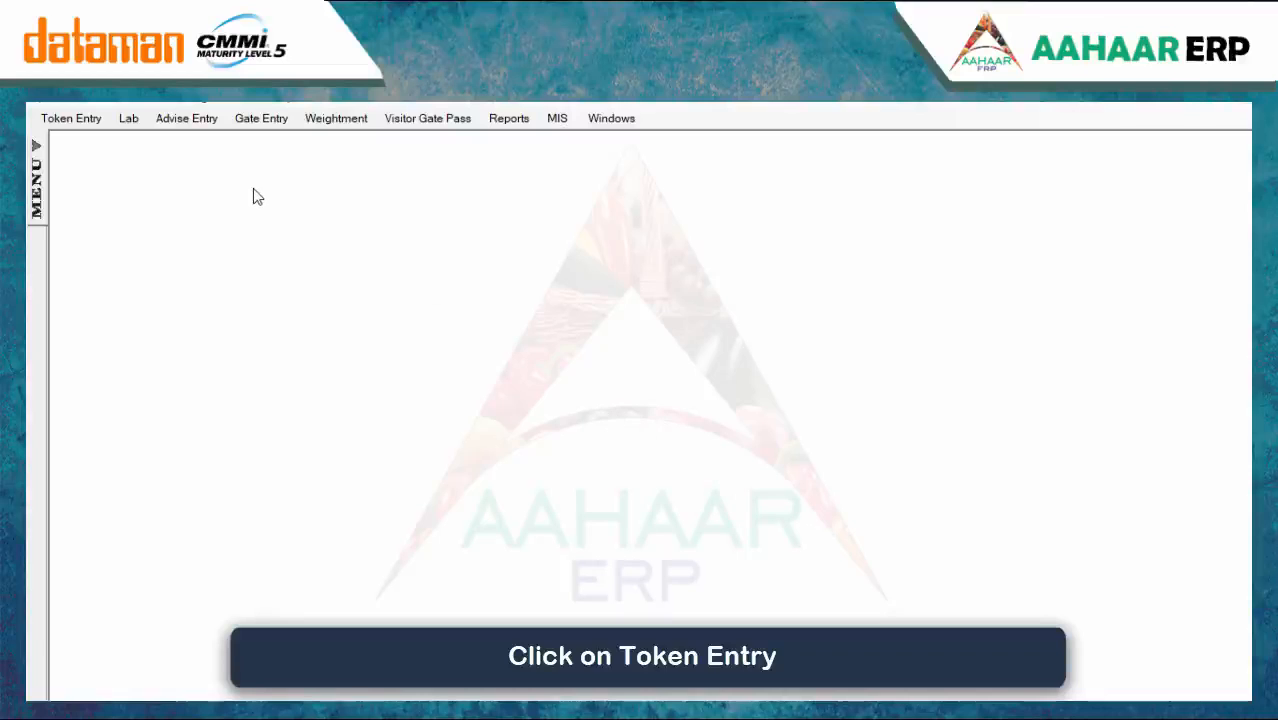
left_click(95, 119)
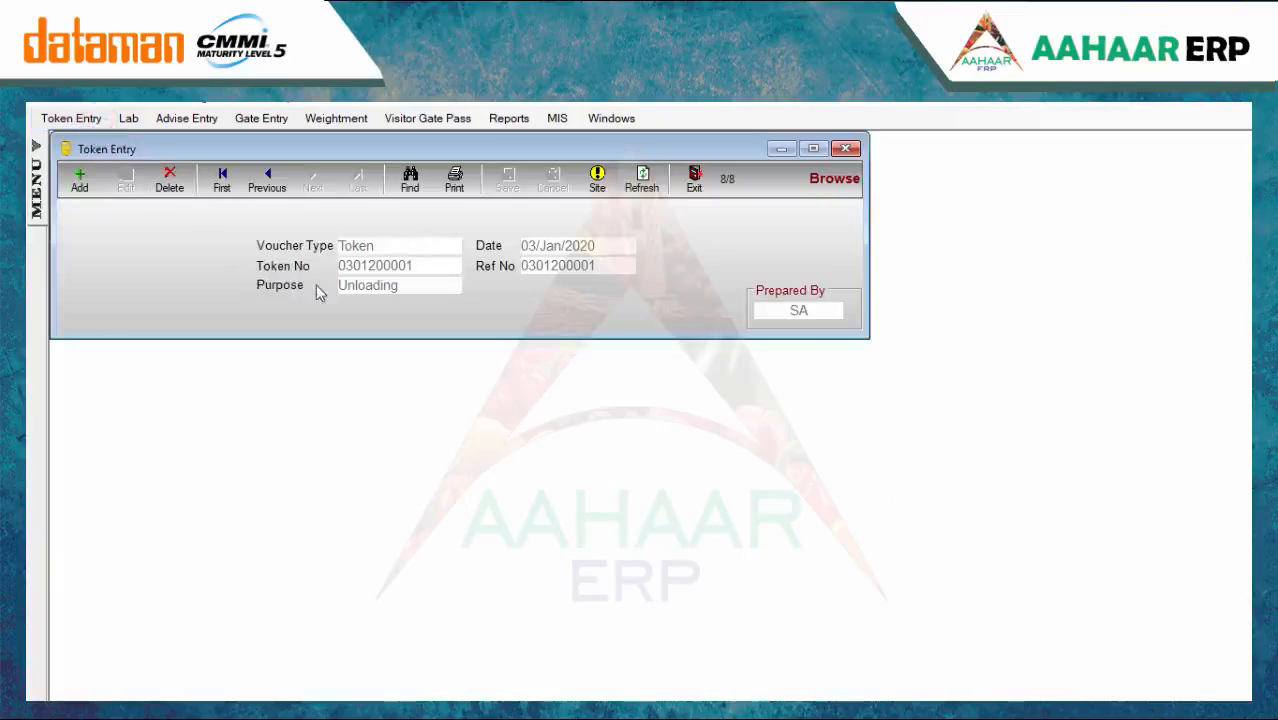
left_click(79, 178)
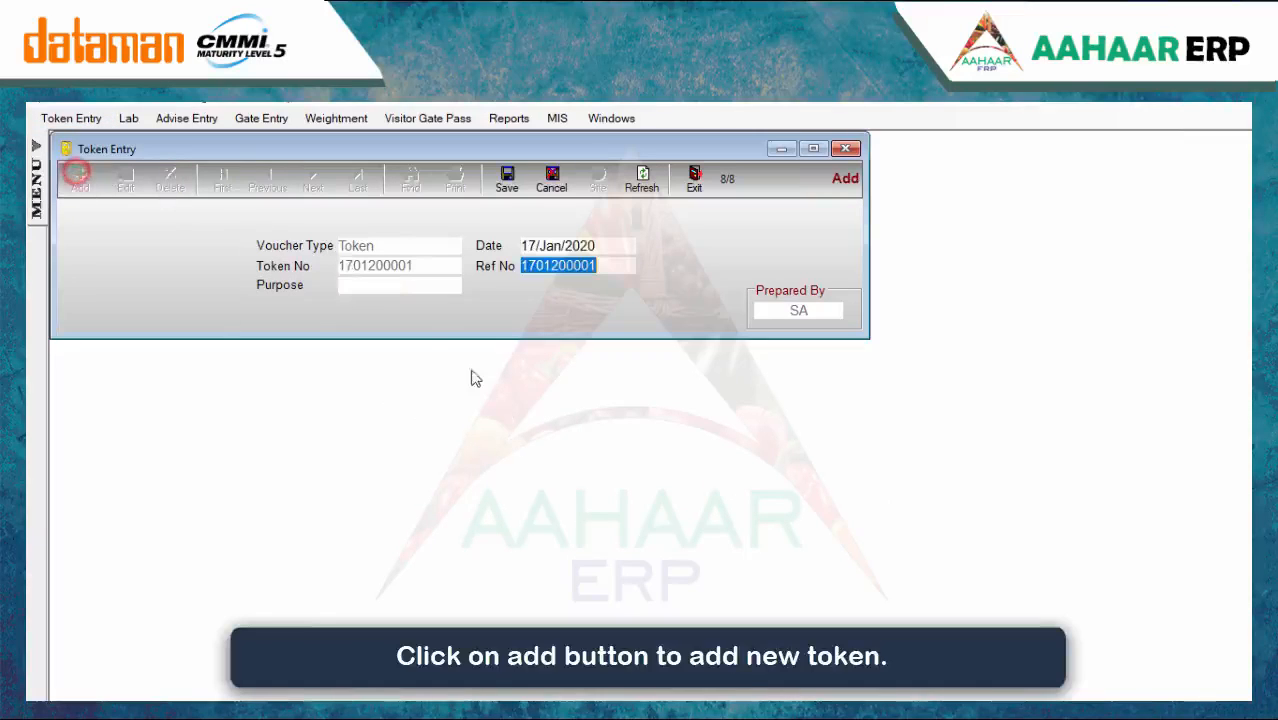
left_click(400, 284)
type("l")
left_click(398, 365)
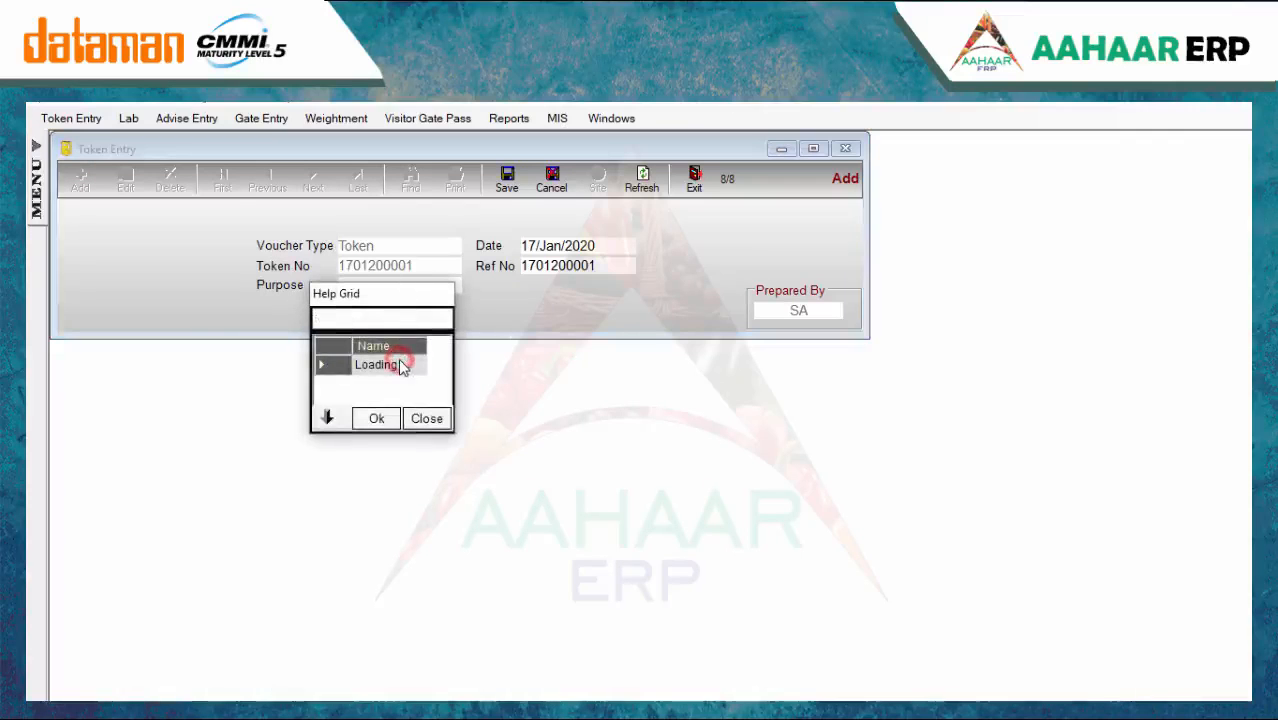
left_click(377, 418)
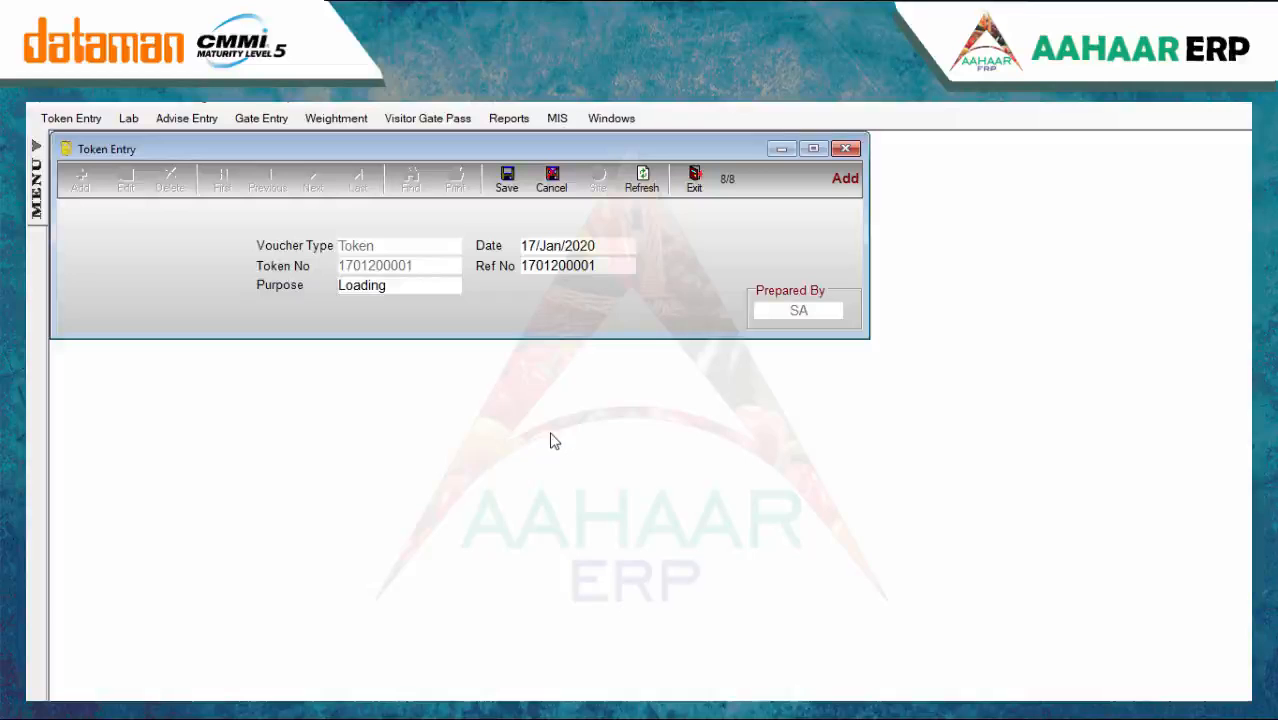
left_click(507, 182)
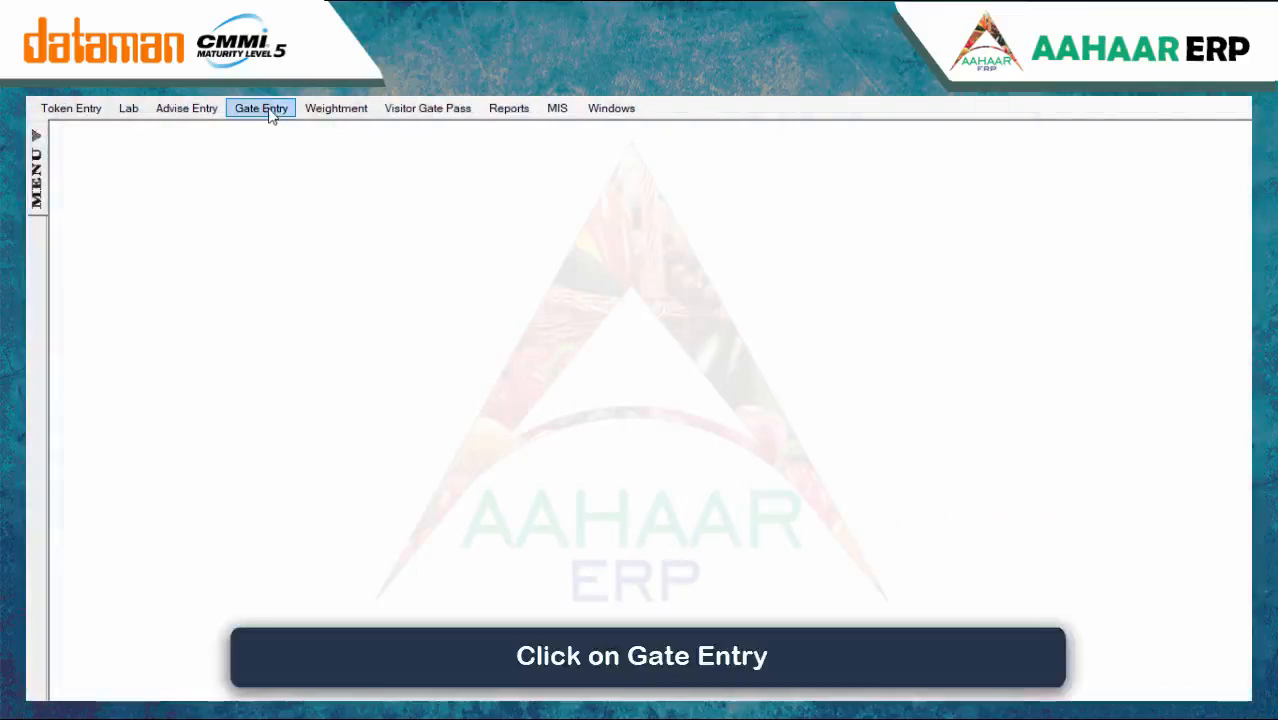
Start a new gate entry with purpose Loading and weighment required set to Yes
left_click(270, 115)
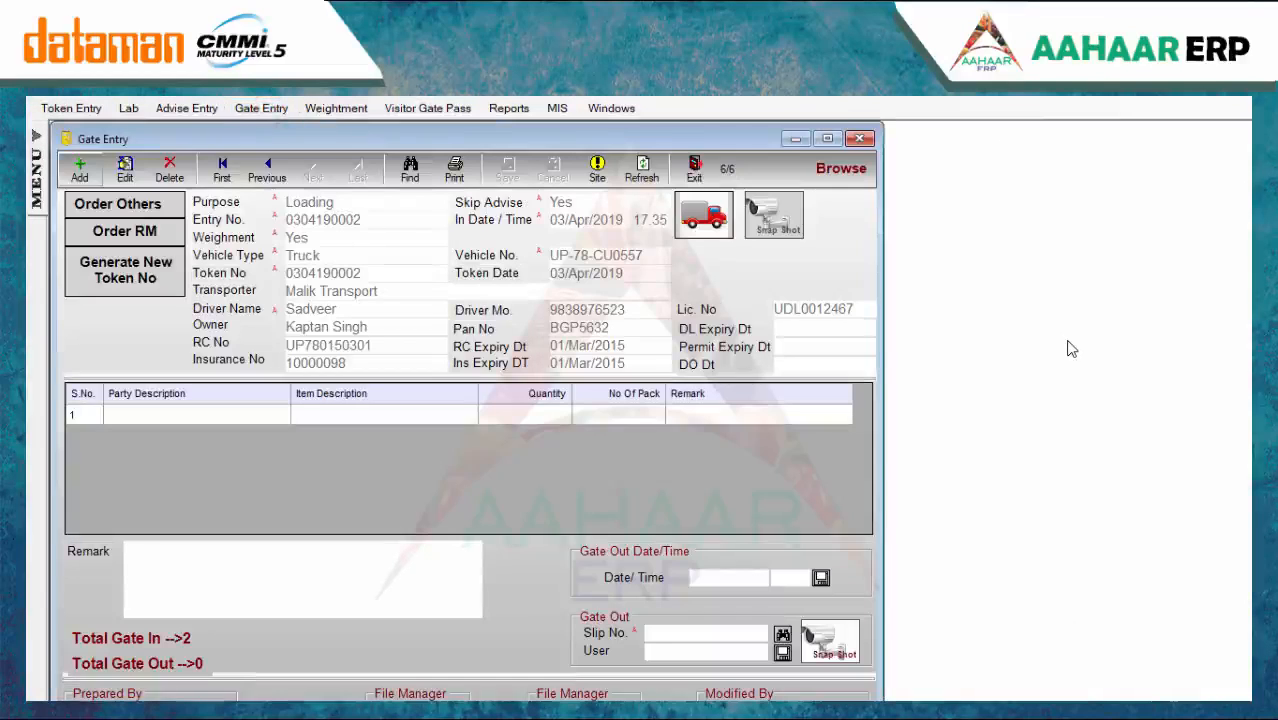
left_click(80, 170)
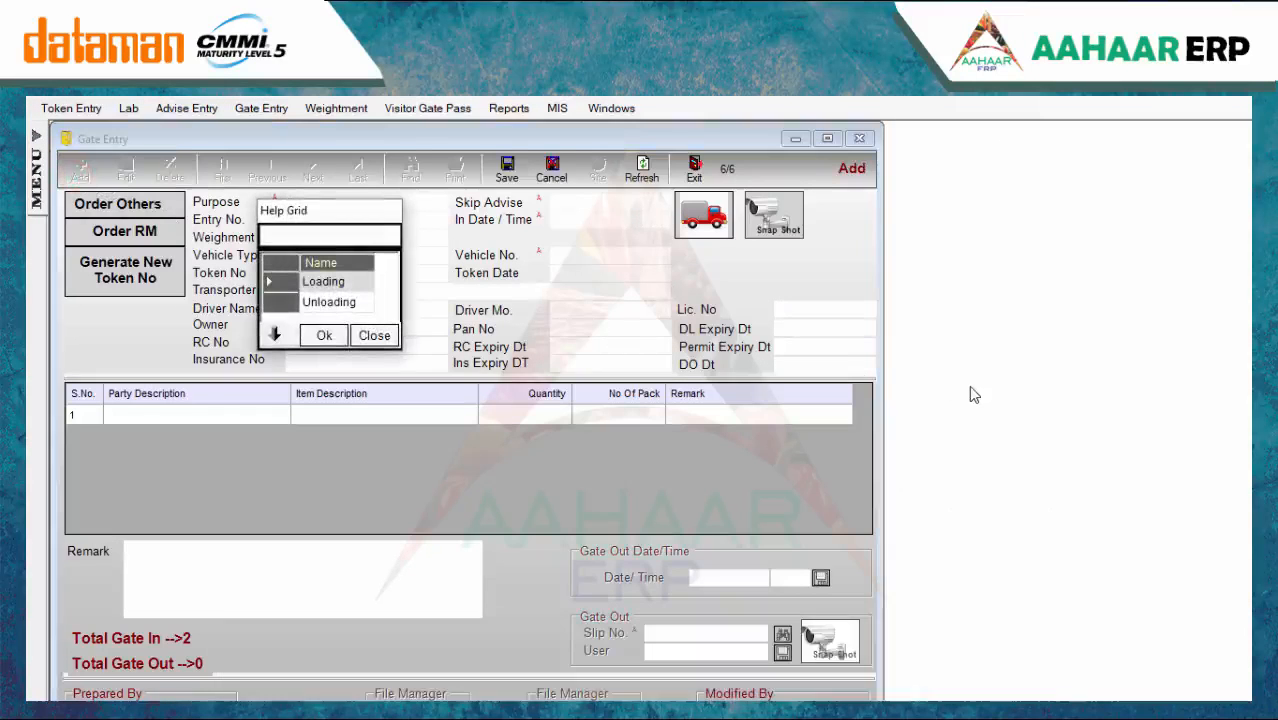
left_click(343, 282)
left_click(325, 335)
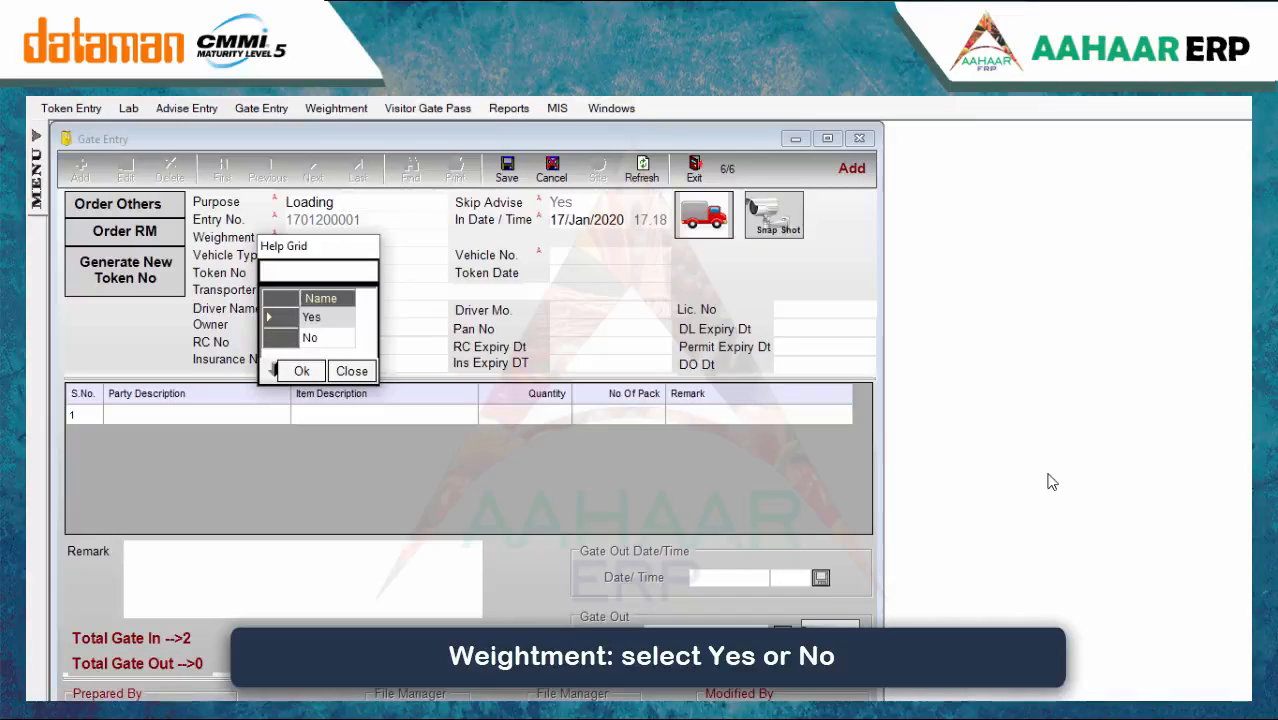
double_click(332, 320)
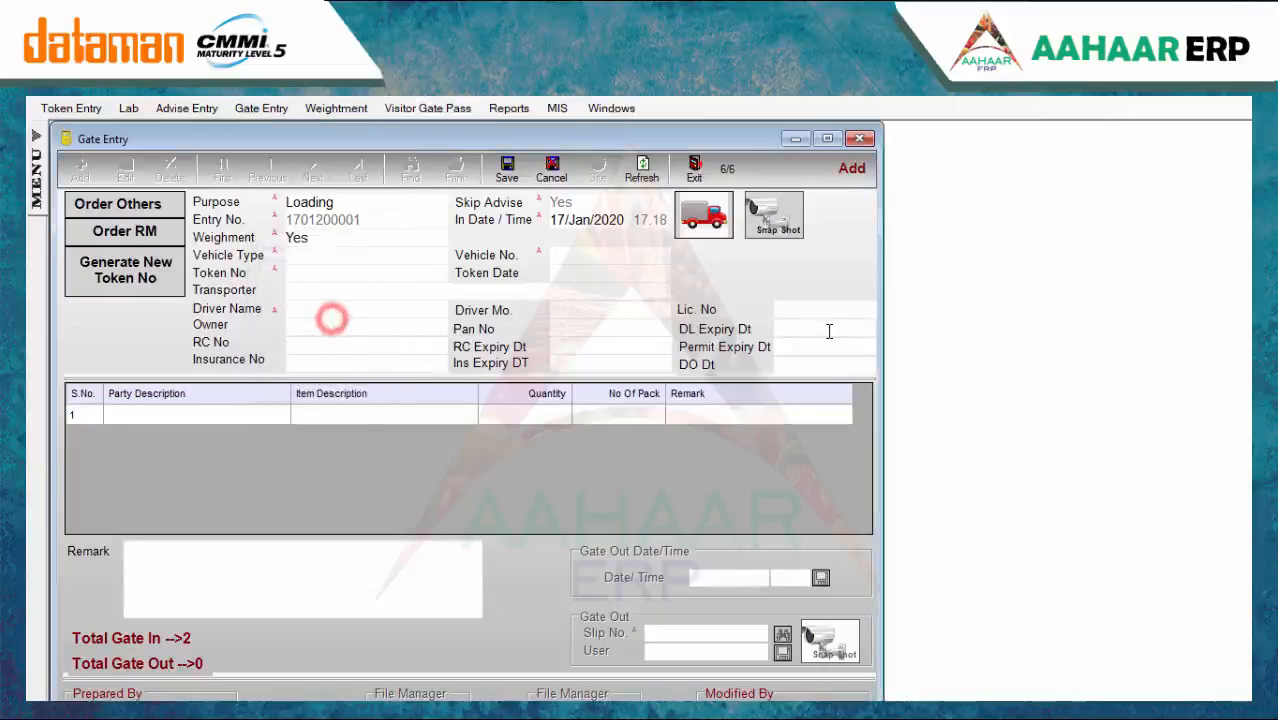
left_click(342, 256)
type("Truck")
left_click(628, 258)
type("UP")
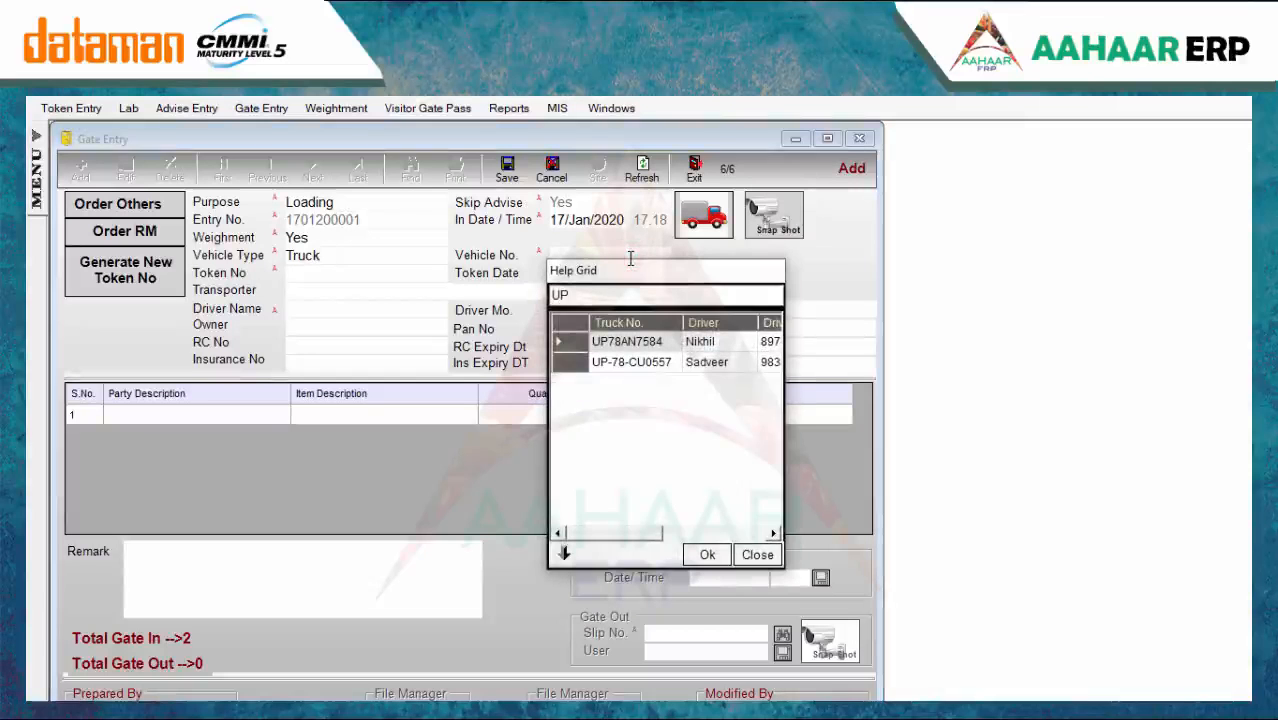
double_click(653, 345)
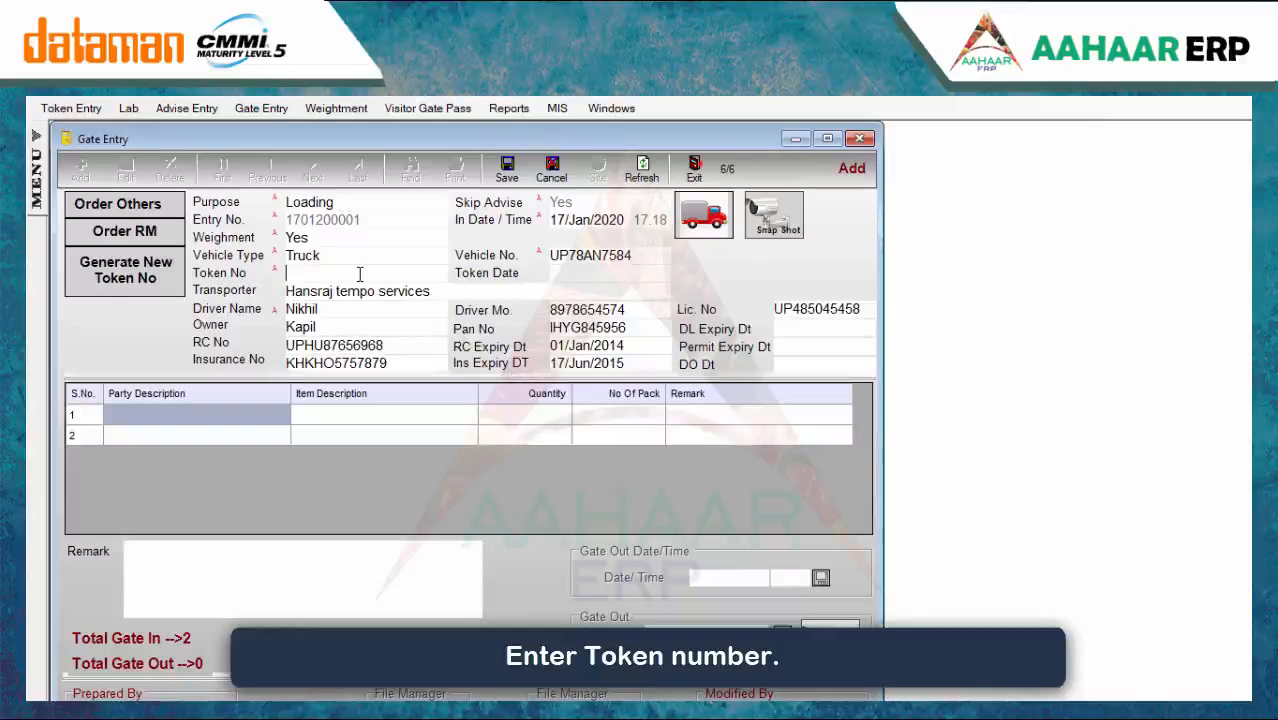
type("1")
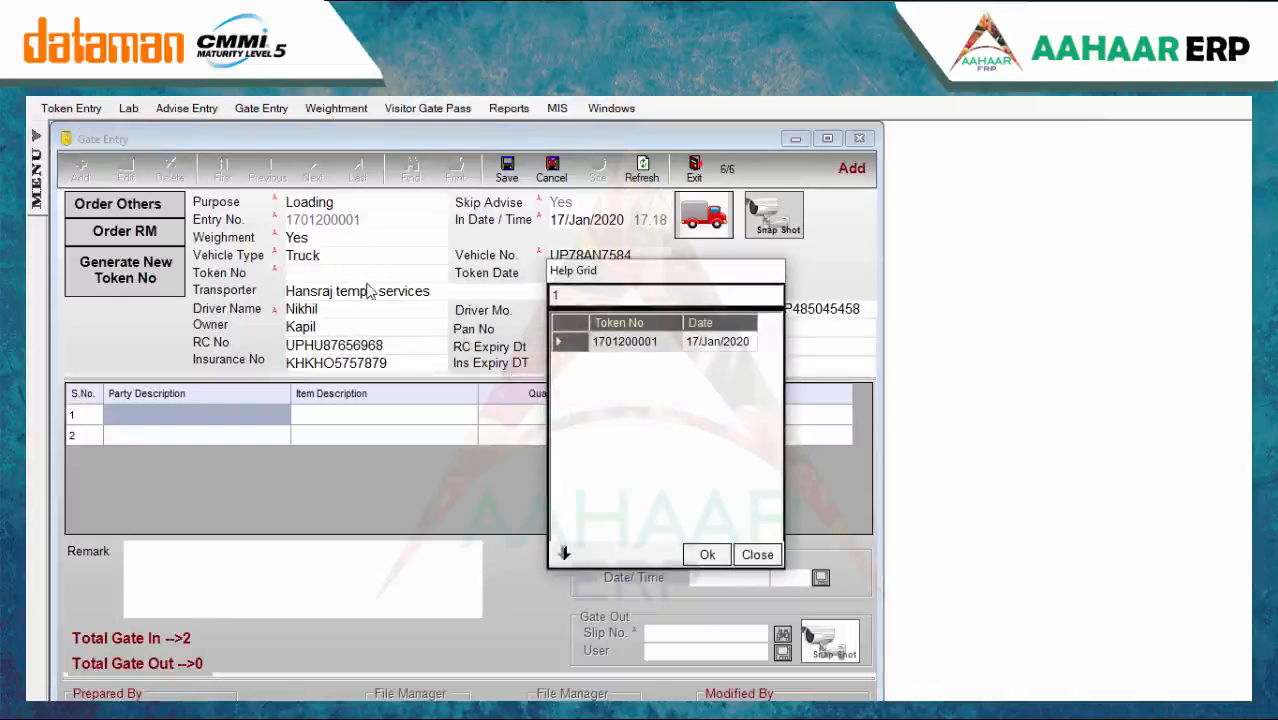
double_click(600, 341)
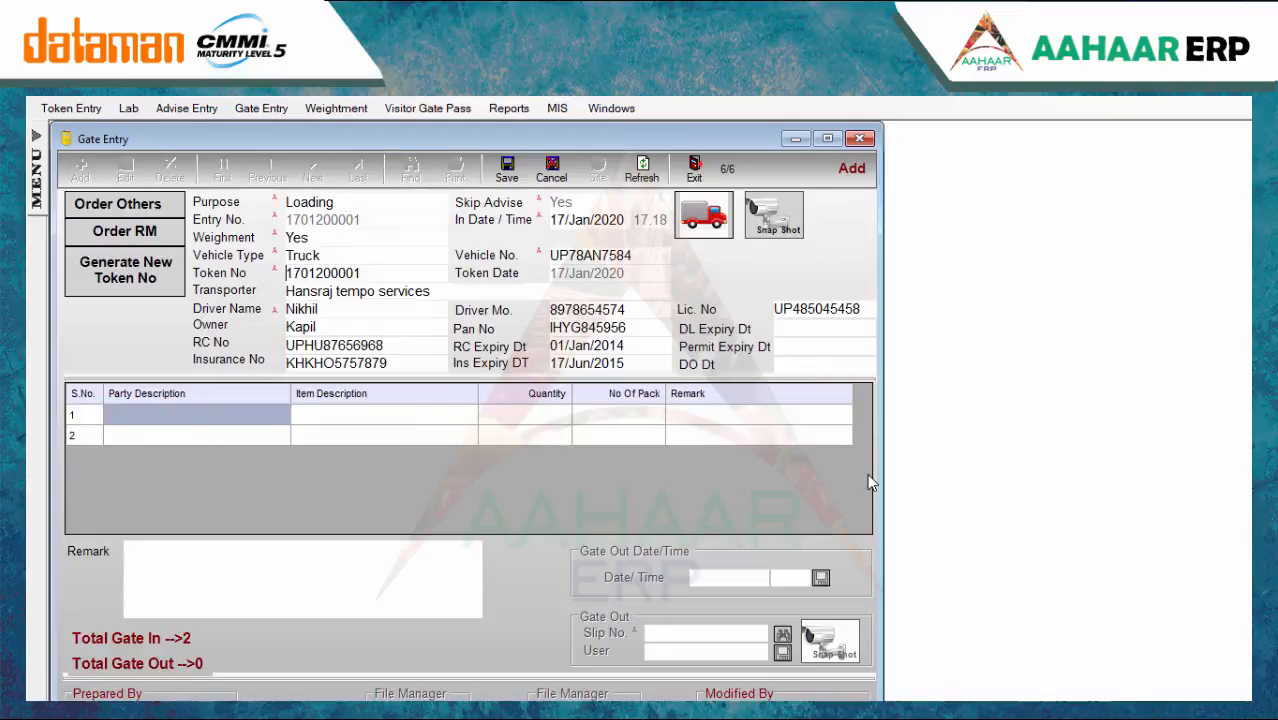
left_click(507, 168)
left_click(770, 487)
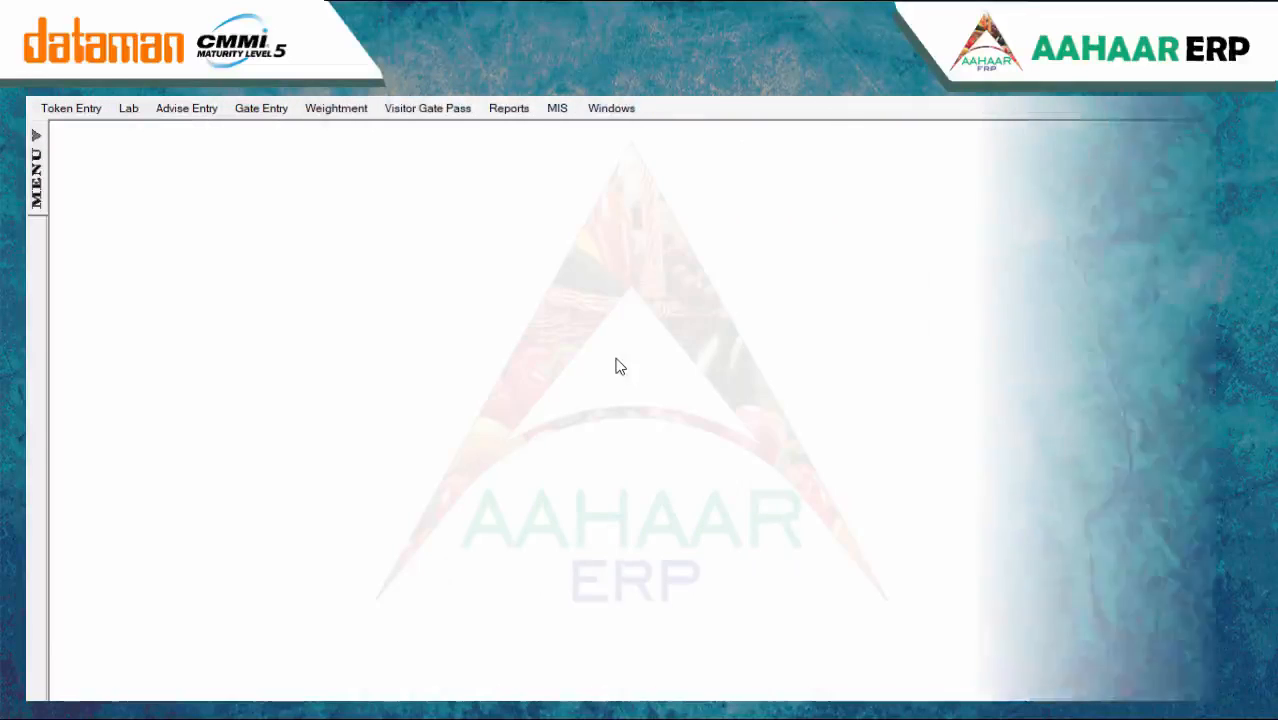
left_click(333, 109)
left_click(337, 126)
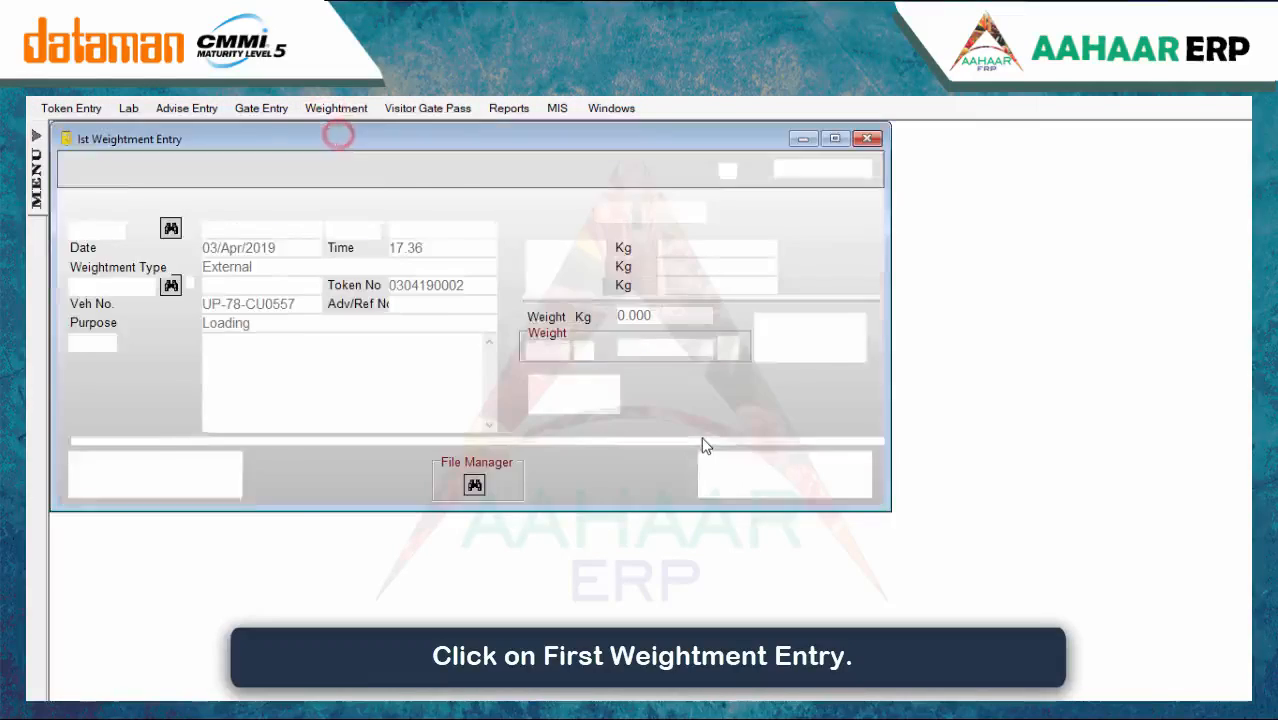
left_click(79, 170)
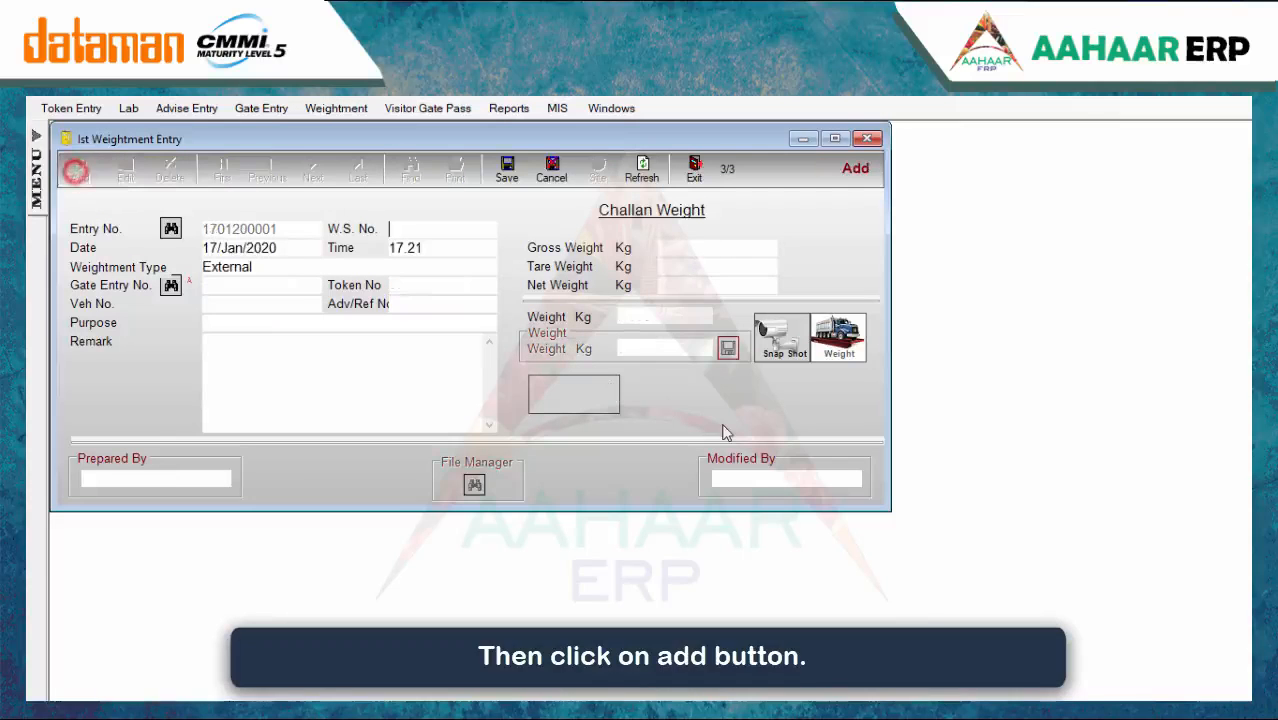
type("3")
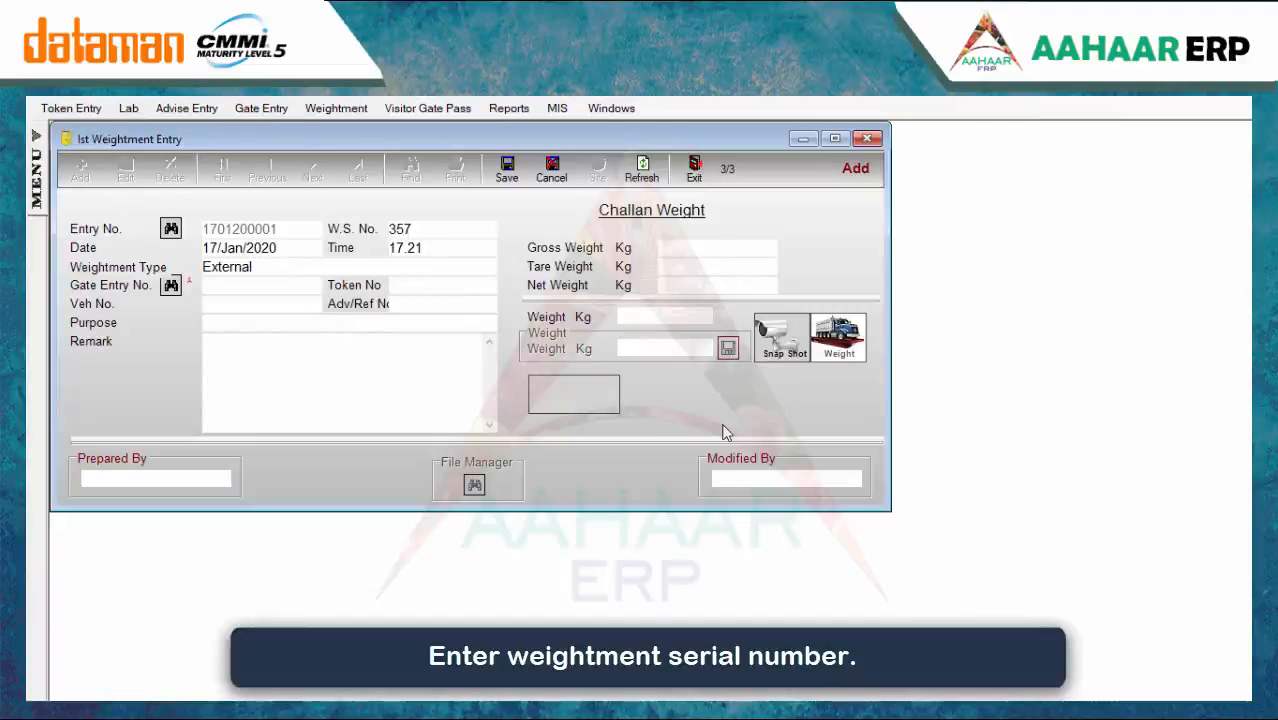
type("57")
left_click(259, 285)
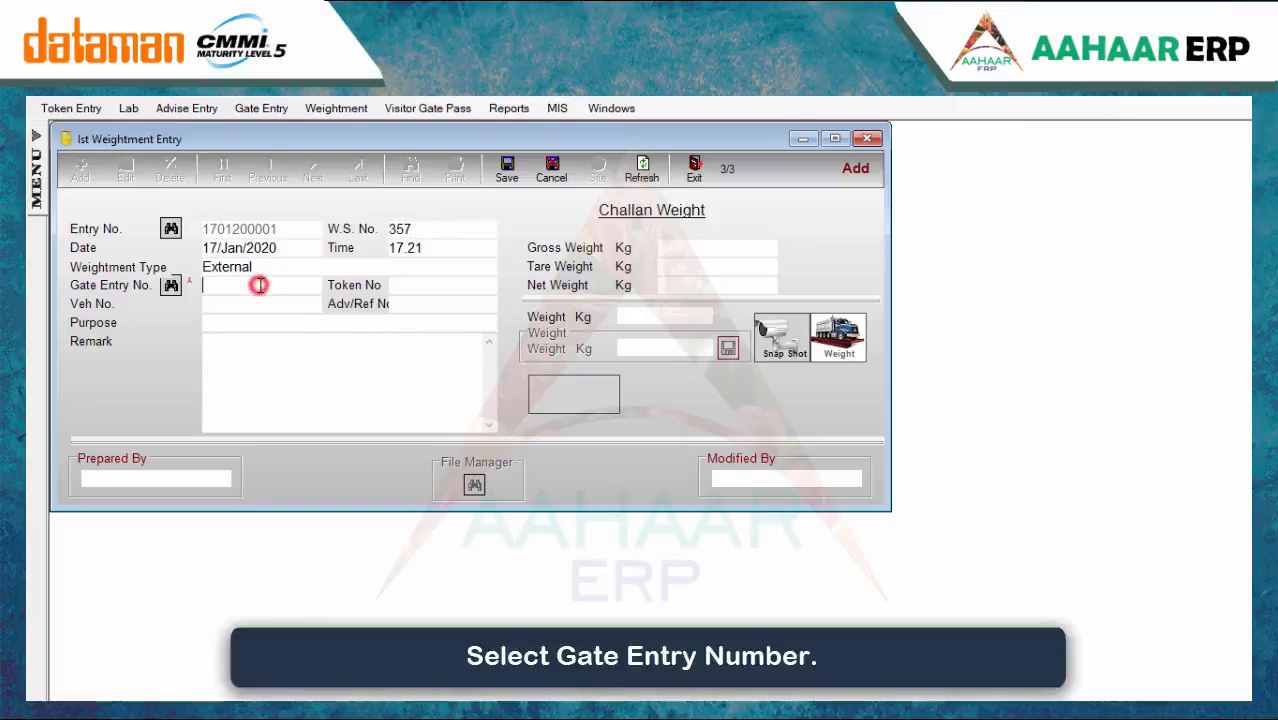
type("1")
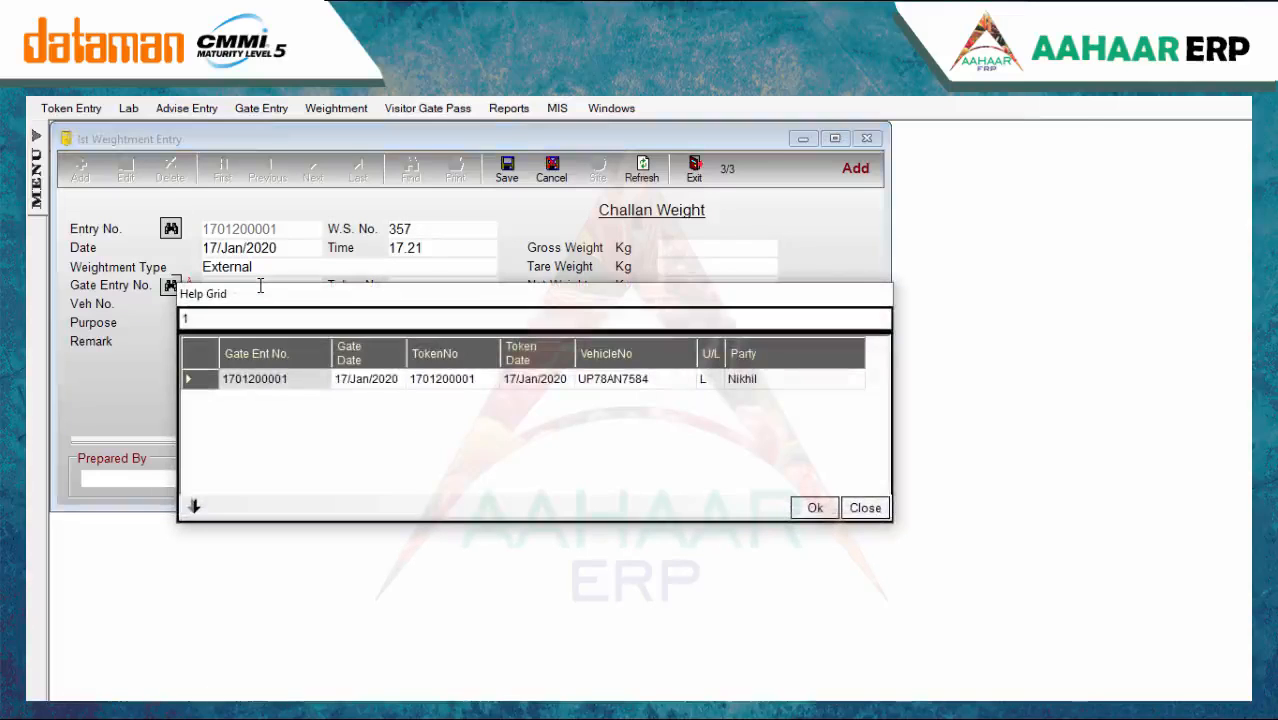
key("BackSpace")
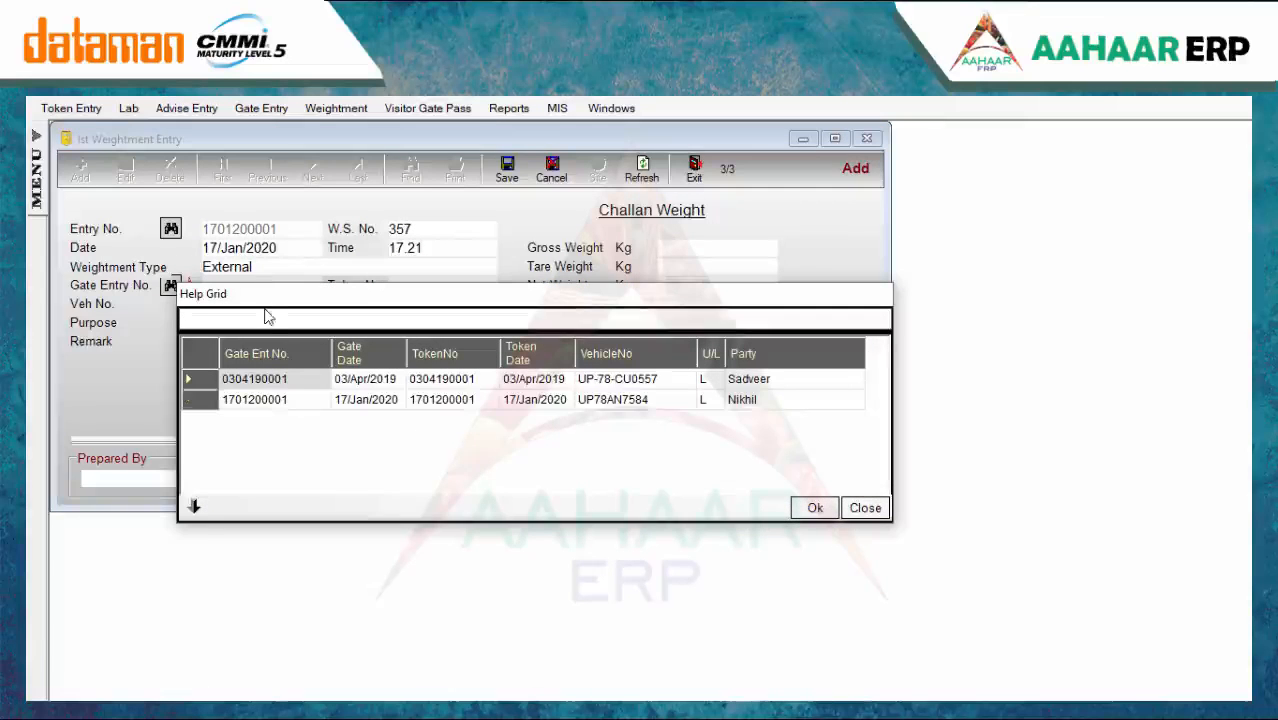
left_click(280, 399)
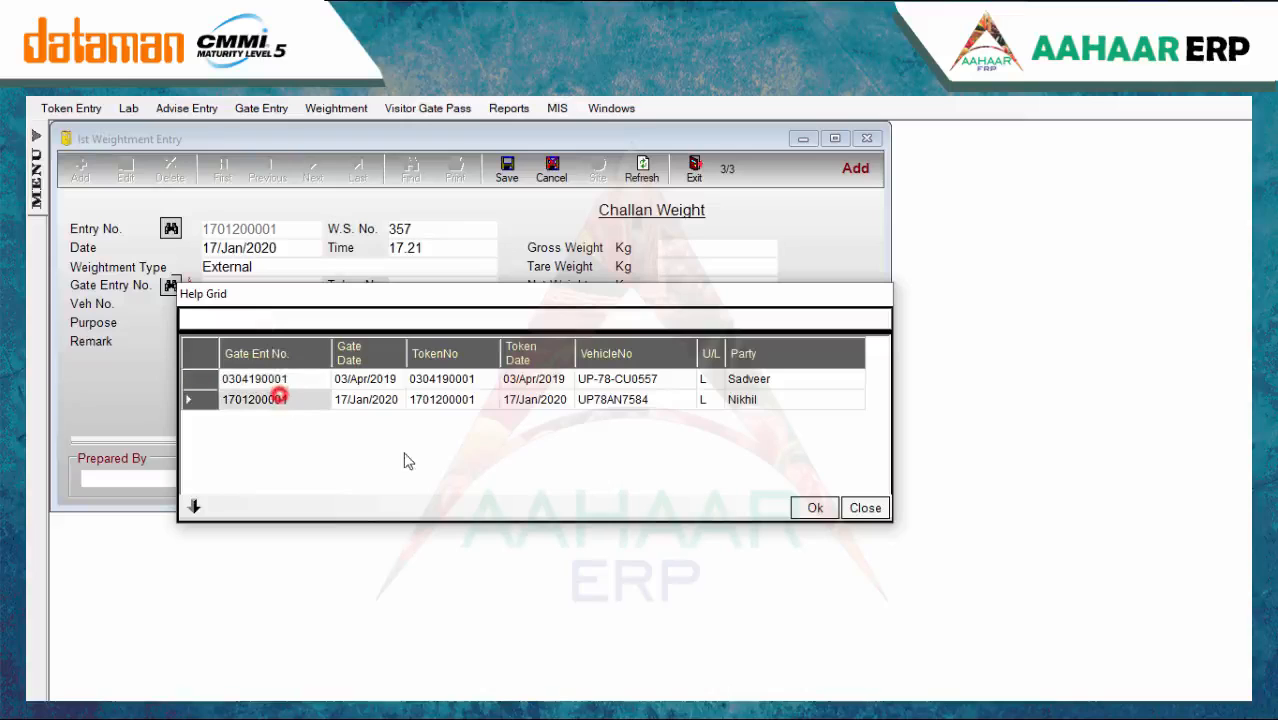
left_click(812, 510)
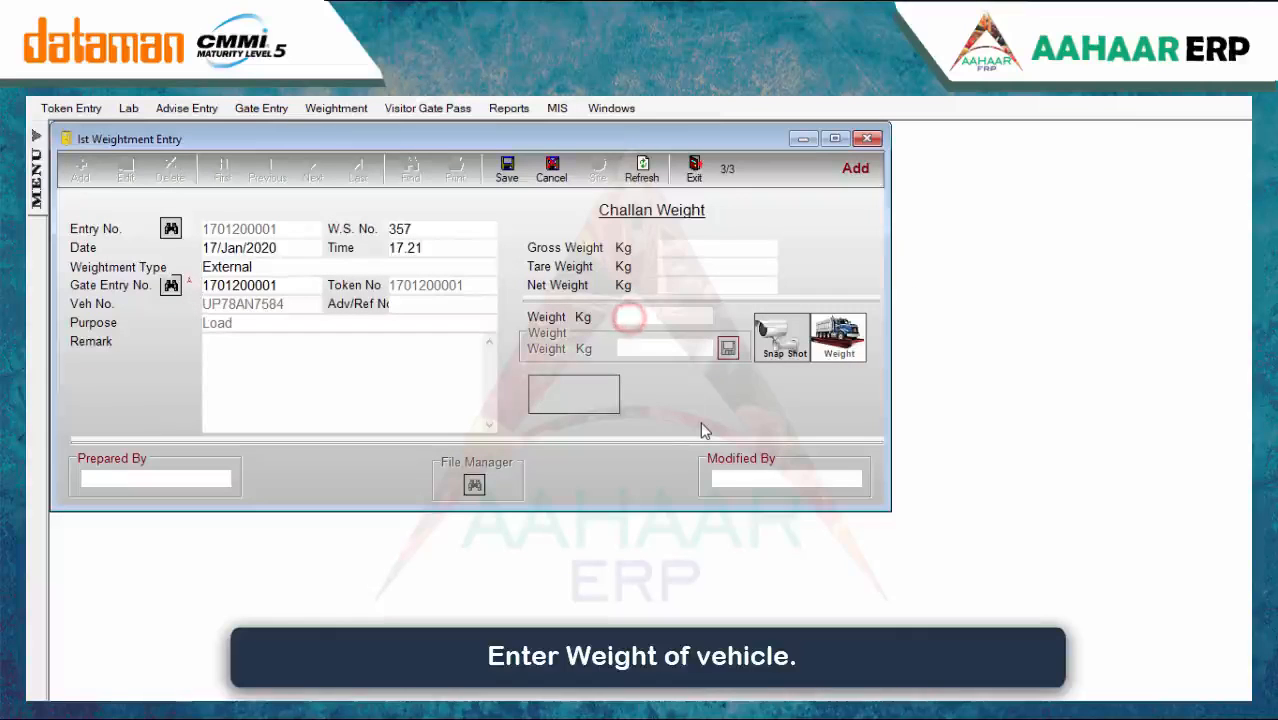
type("1000")
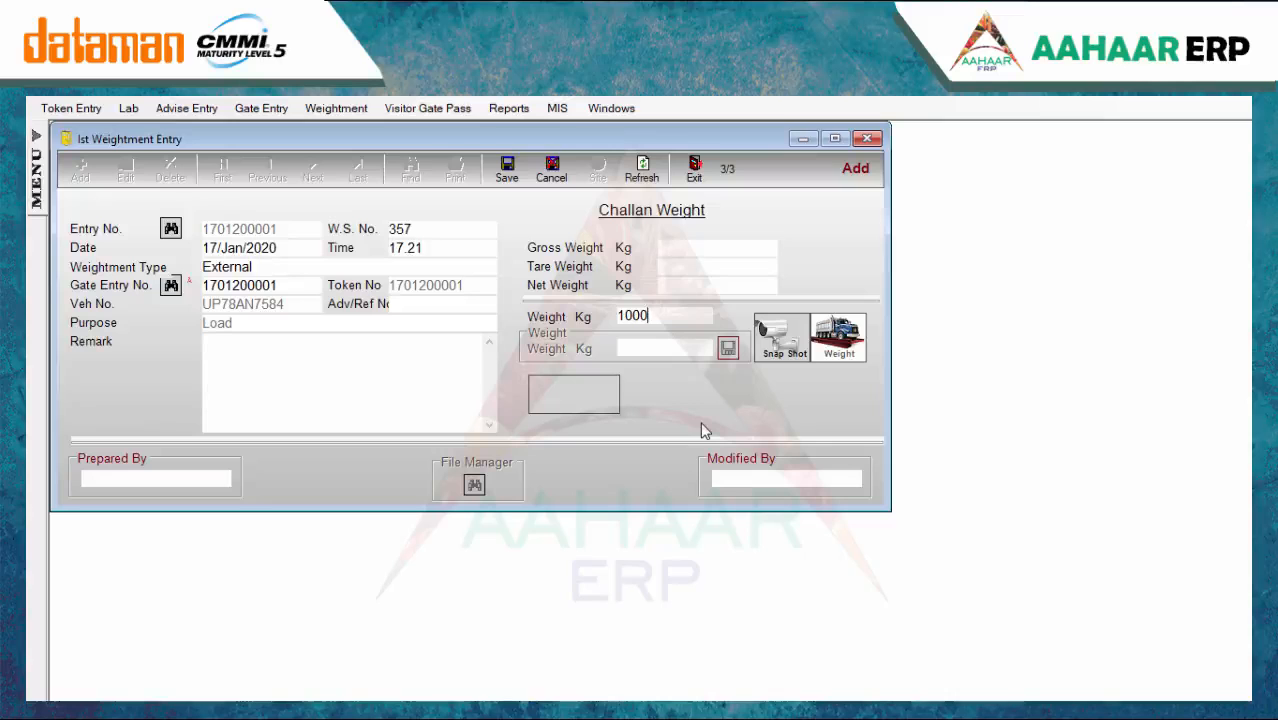
left_click(507, 168)
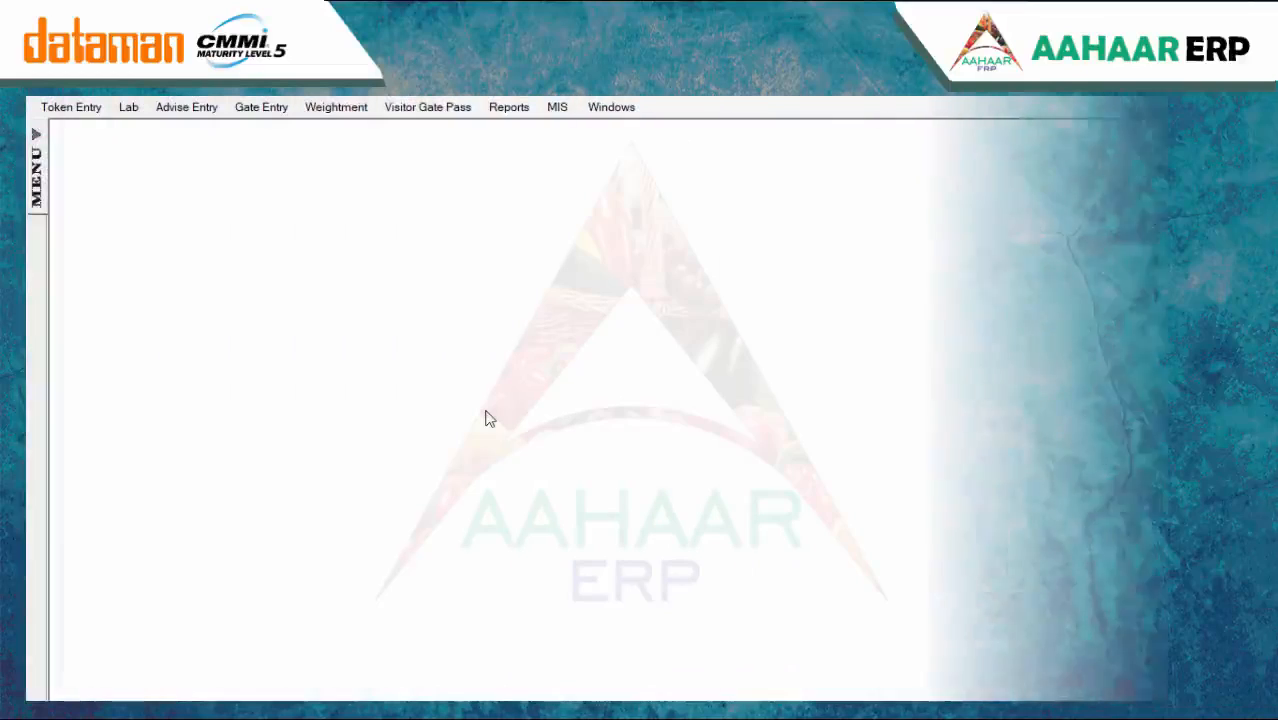
left_click(40, 163)
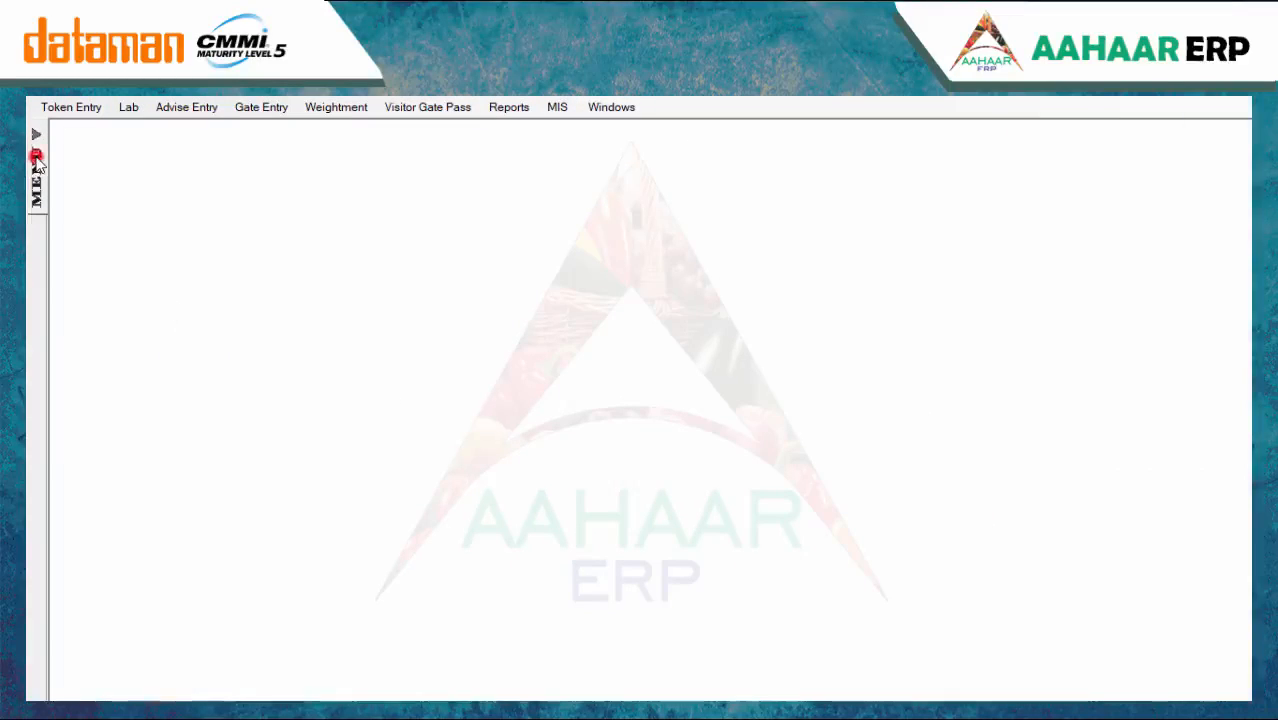
left_click(124, 302)
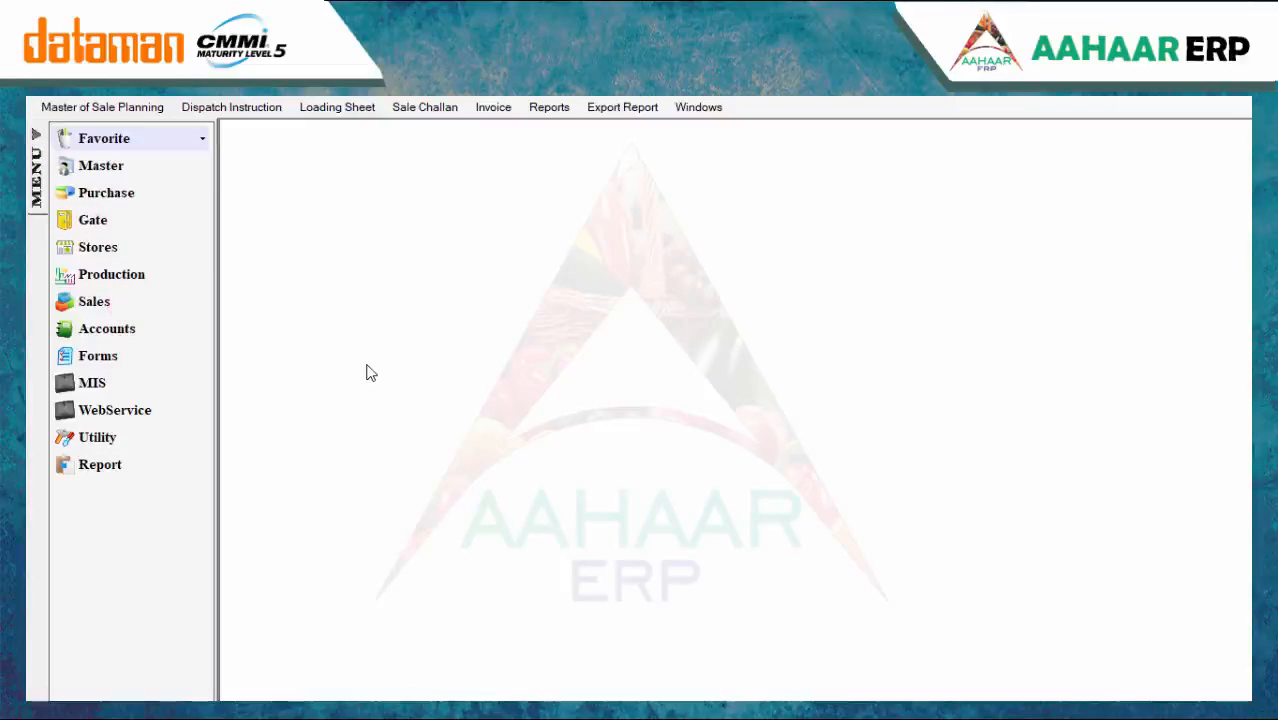
left_click(341, 108)
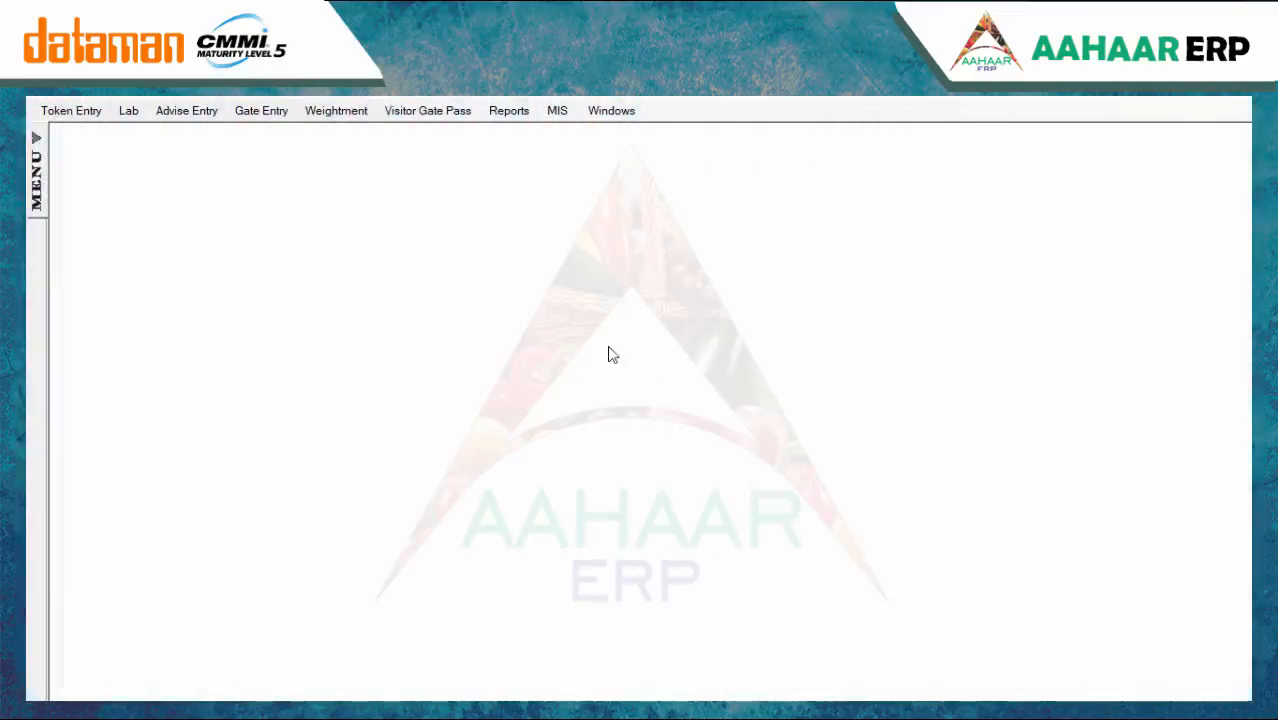
left_click(340, 110)
left_click(376, 197)
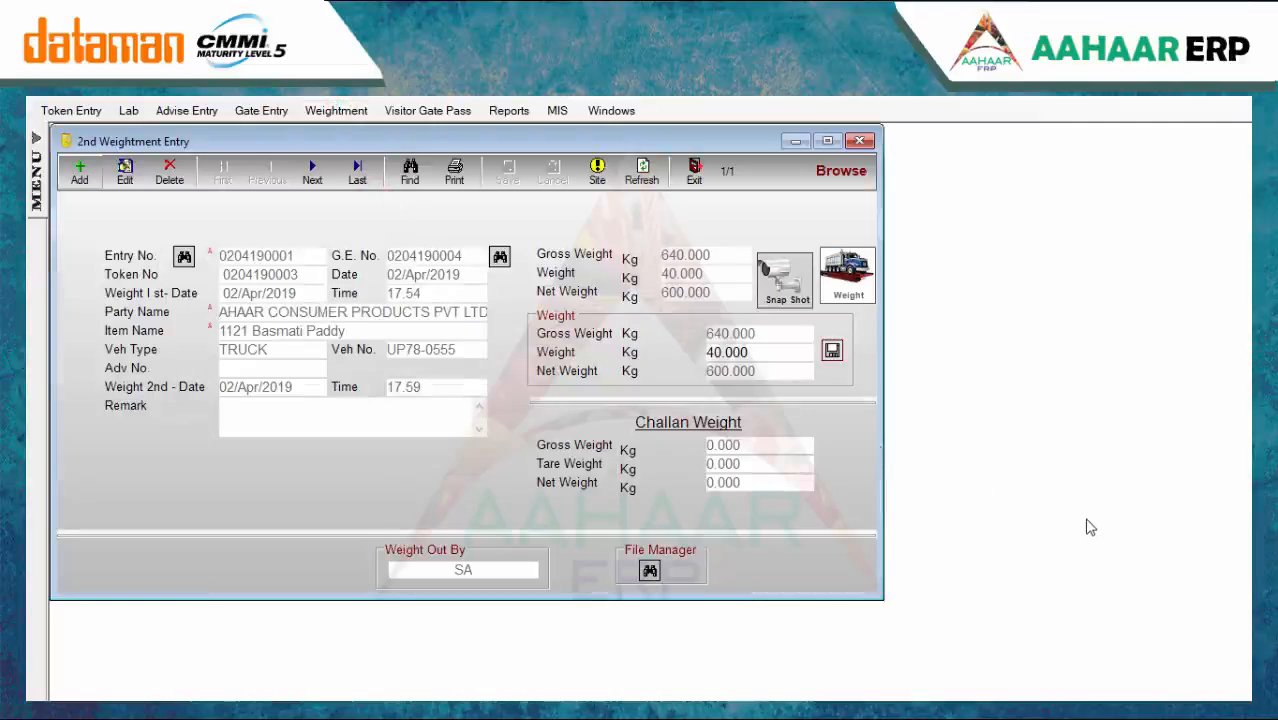
left_click(80, 172)
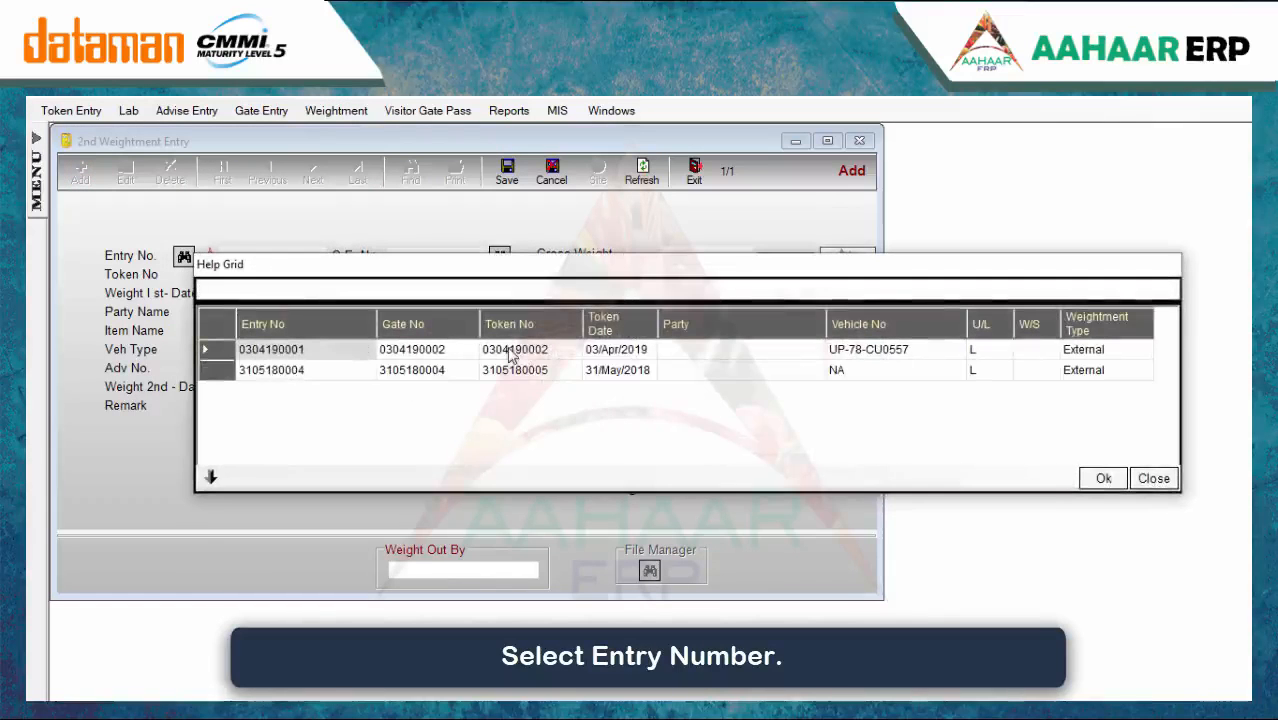
double_click(508, 347)
left_click(676, 272)
type("2000")
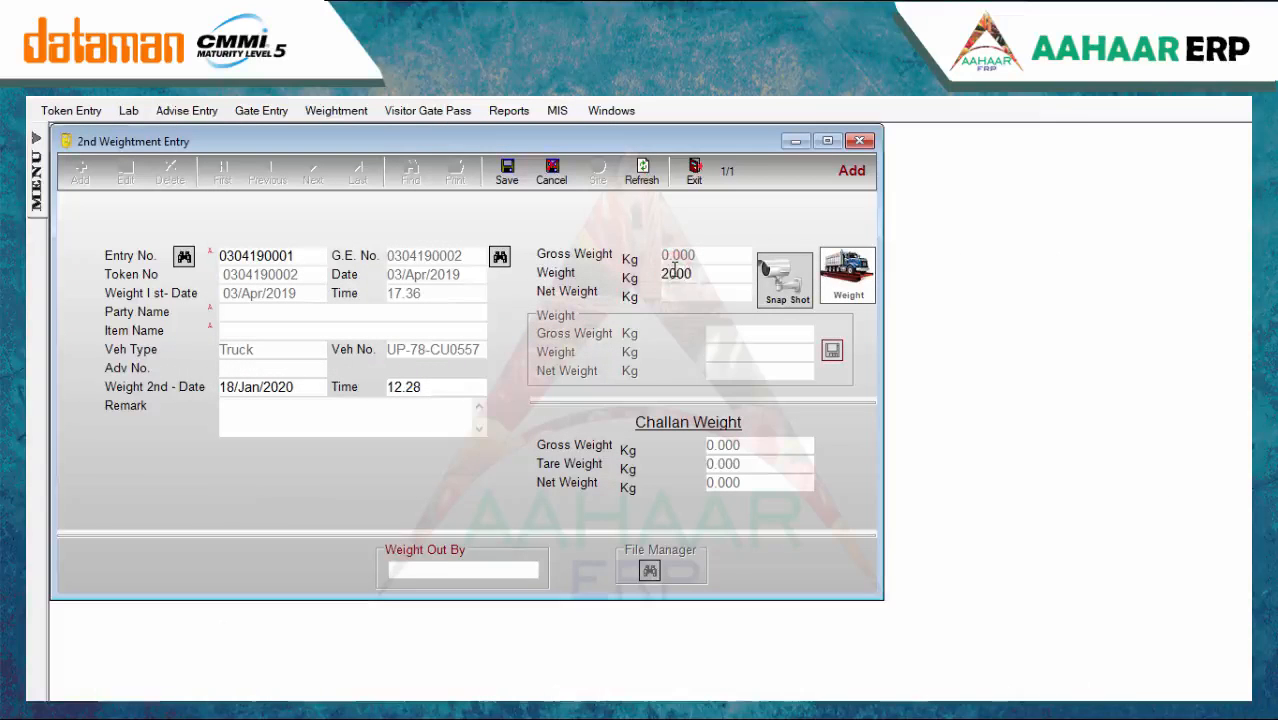
left_click(507, 172)
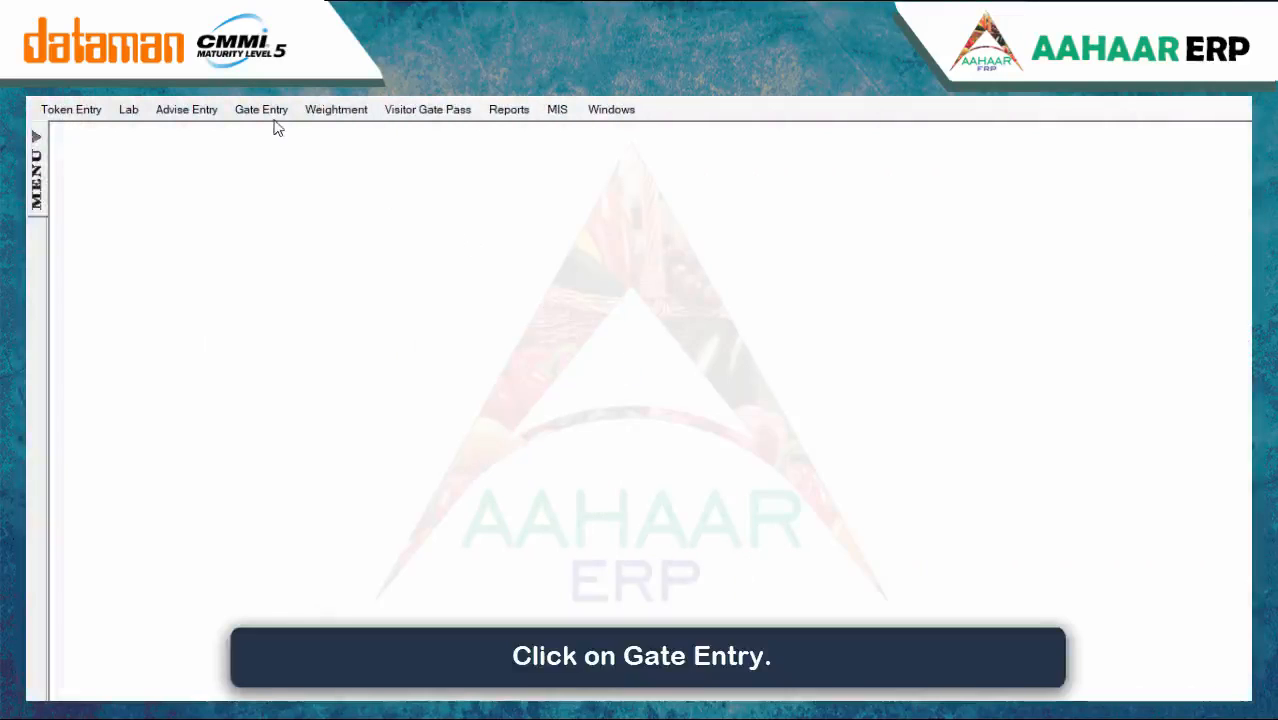
left_click(265, 110)
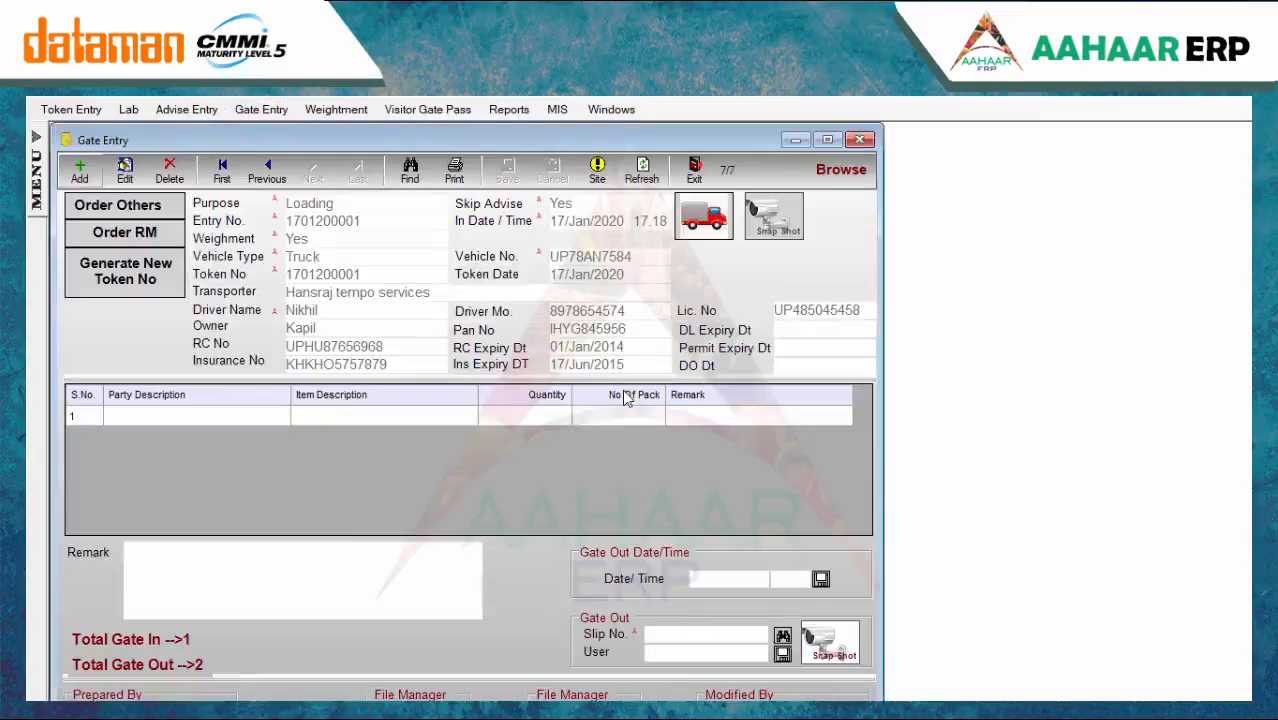
left_click(733, 575)
type("18.01.20")
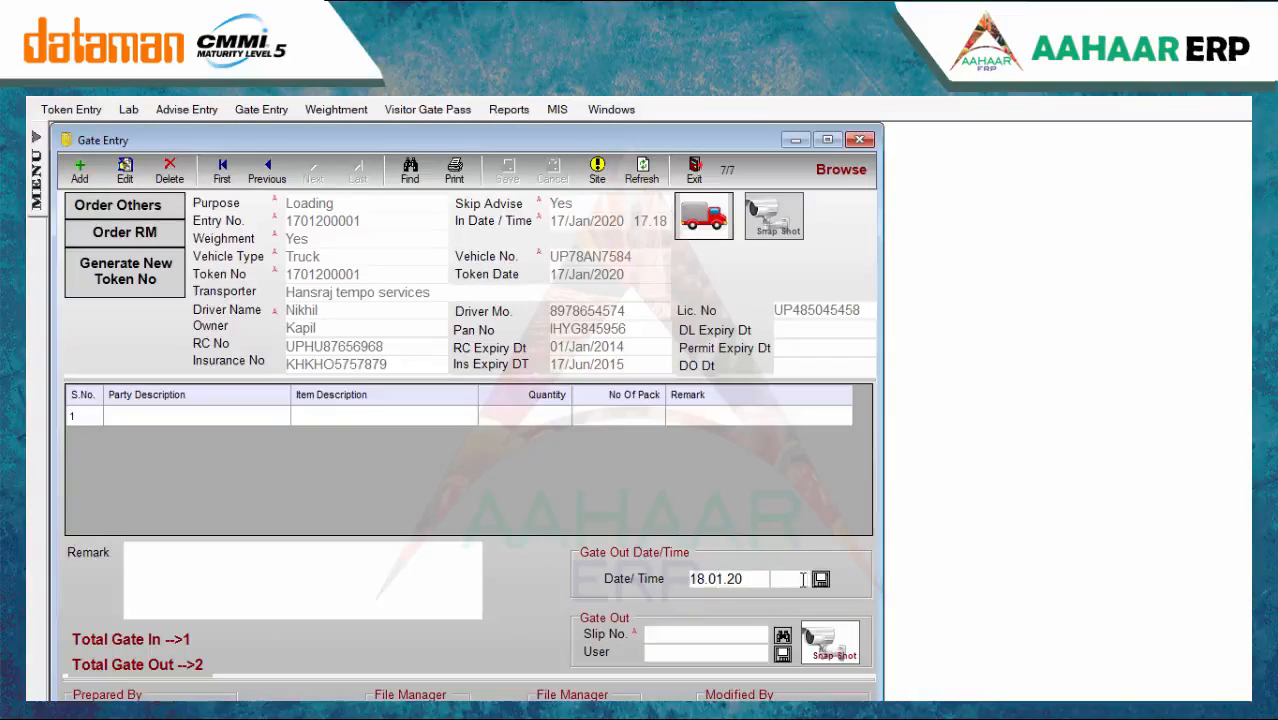
type("17.23")
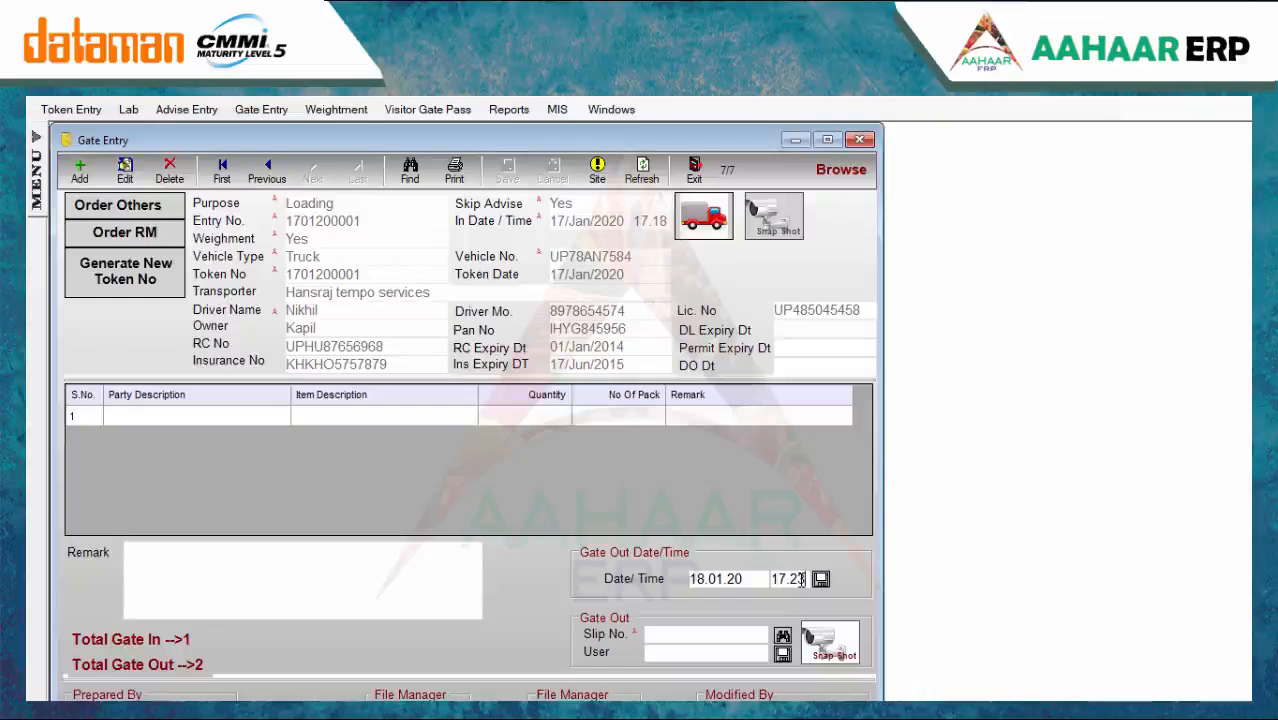
left_click(820, 579)
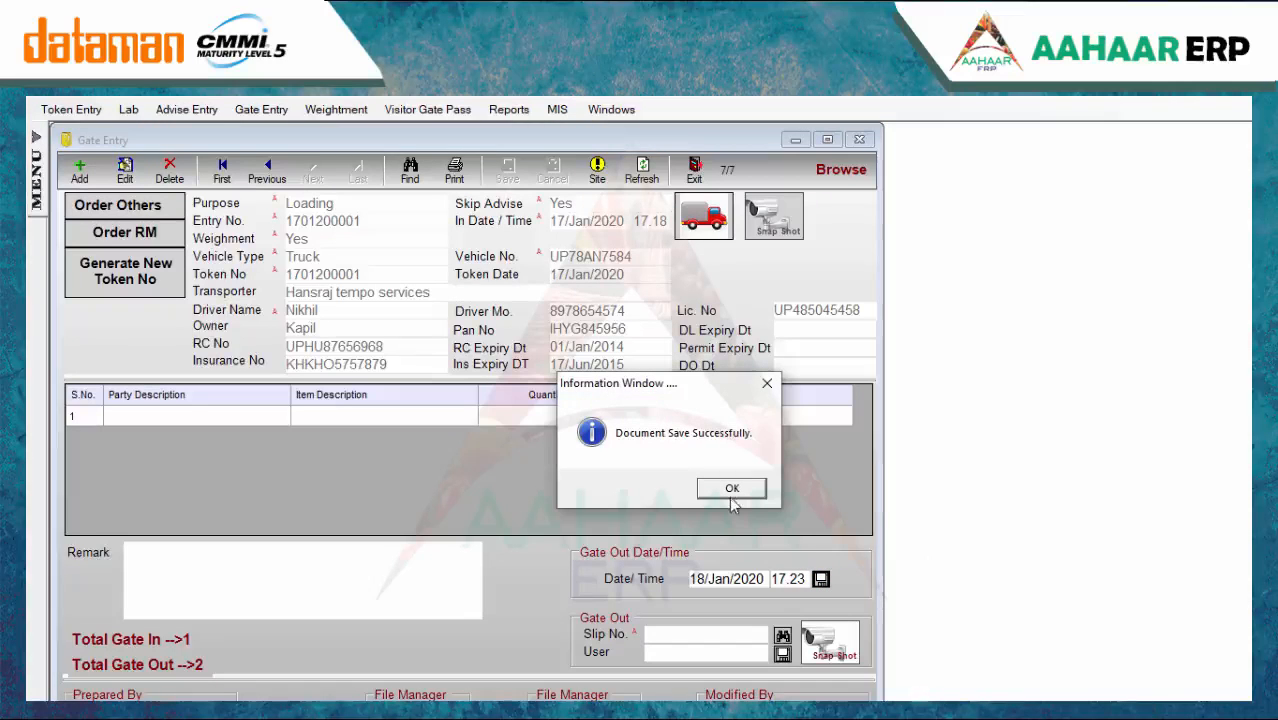
left_click(729, 494)
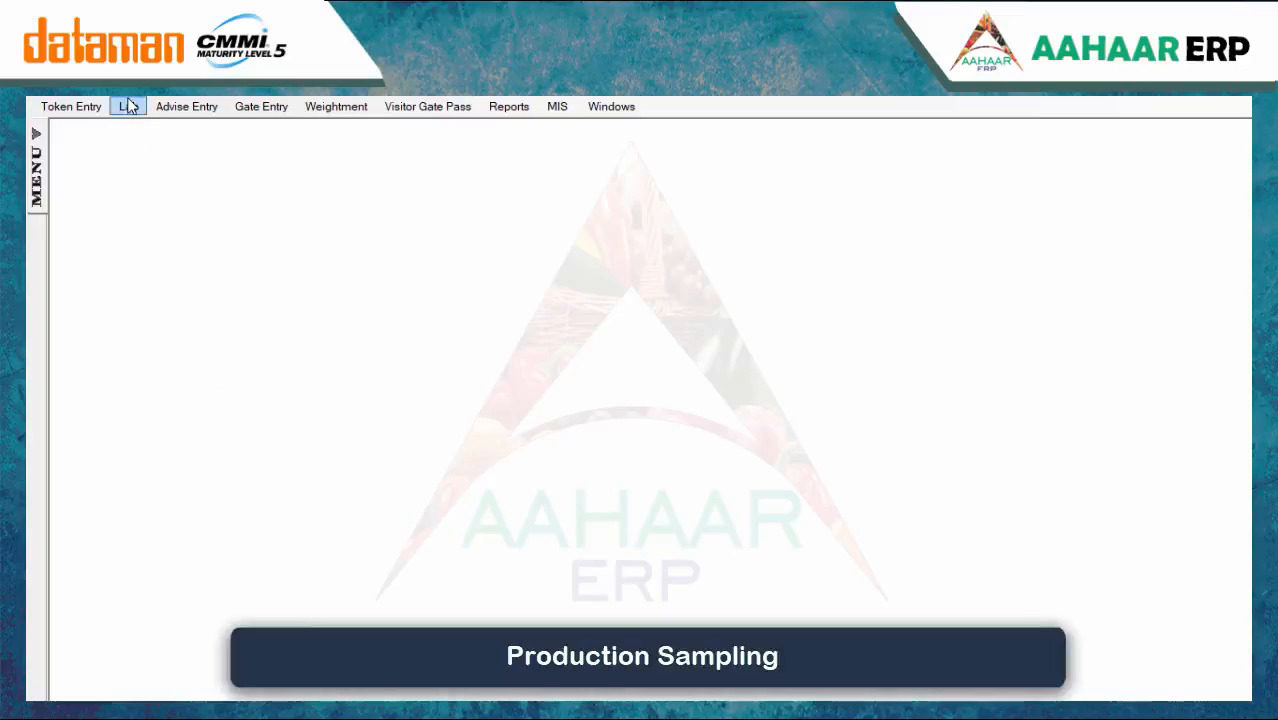
left_click(130, 106)
left_click(155, 169)
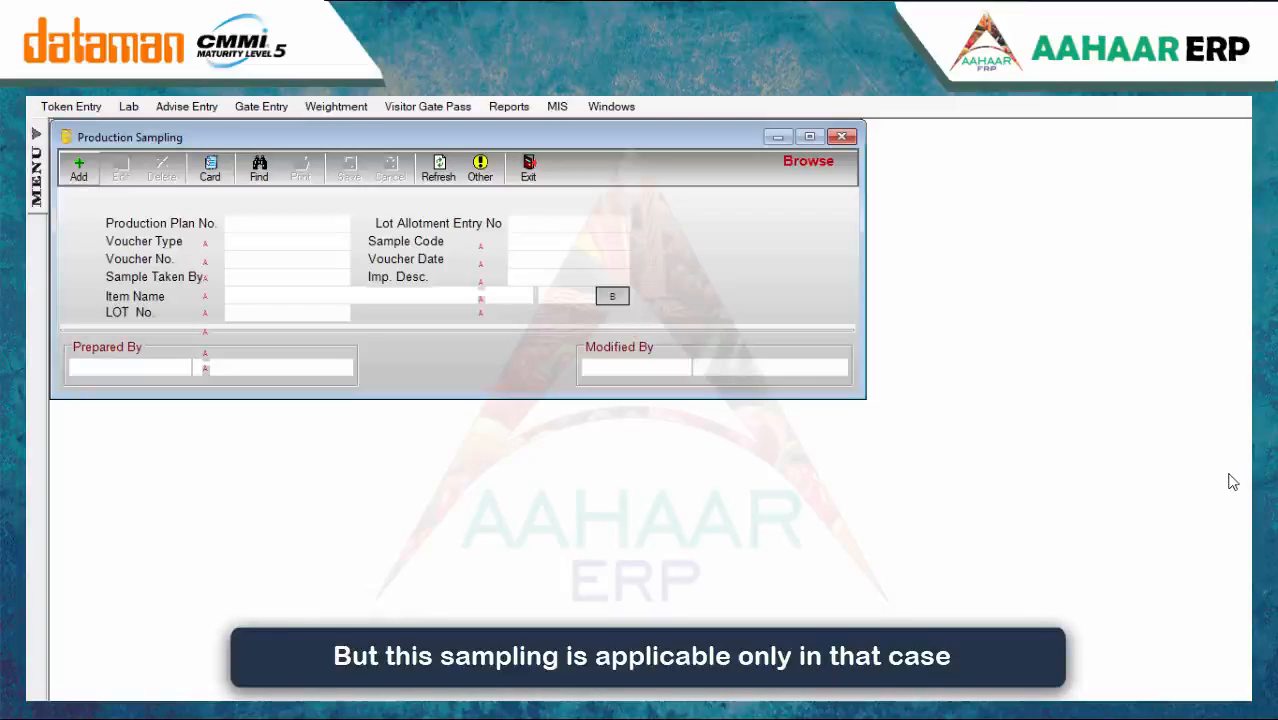
left_click(79, 170)
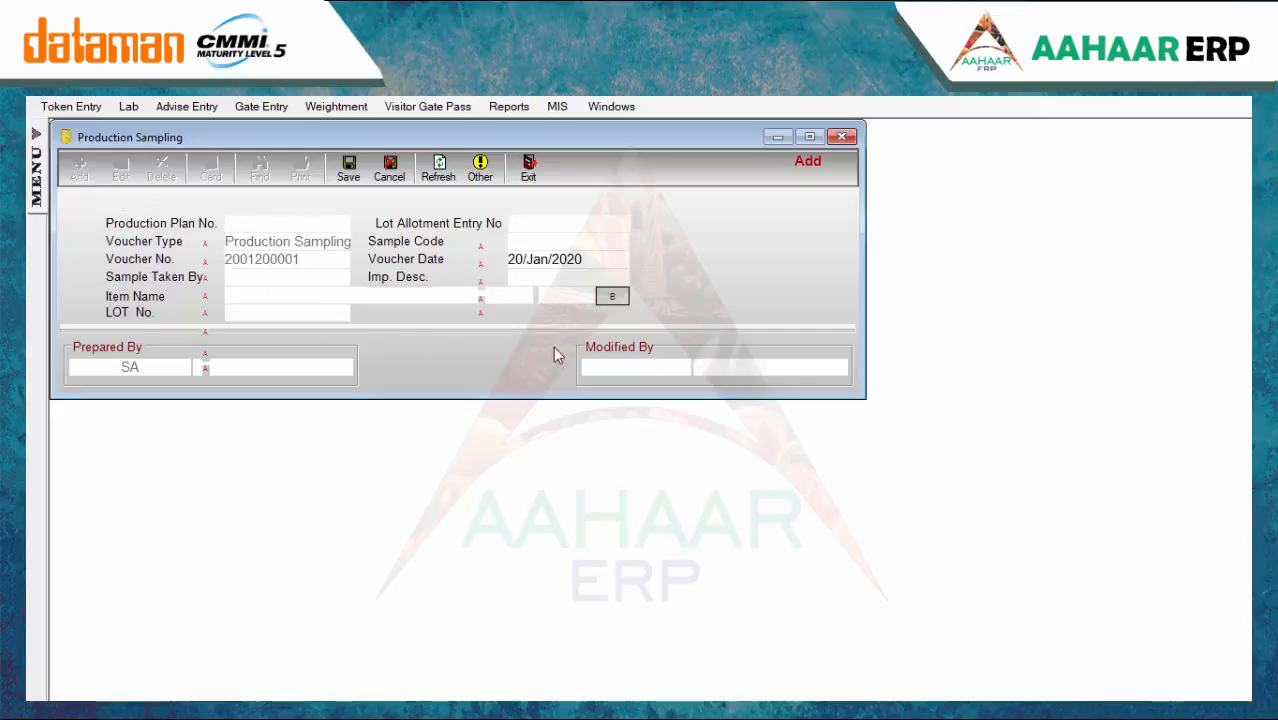
key("space")
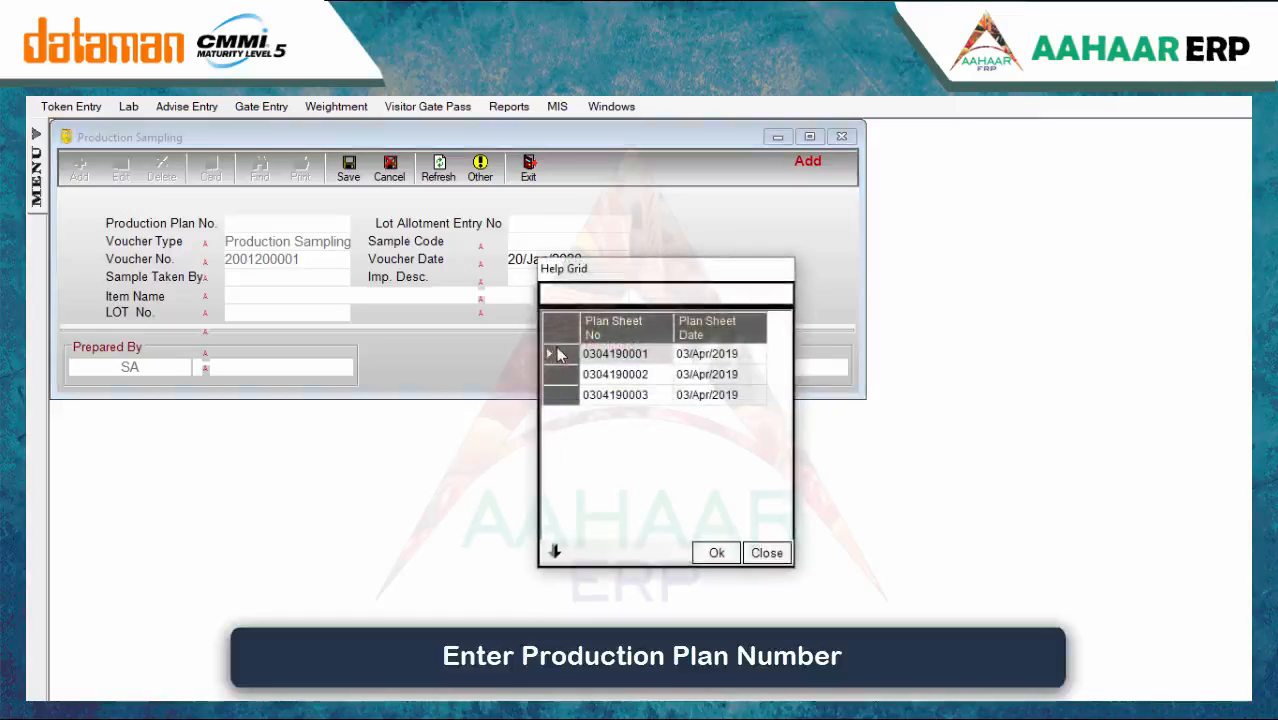
double_click(610, 376)
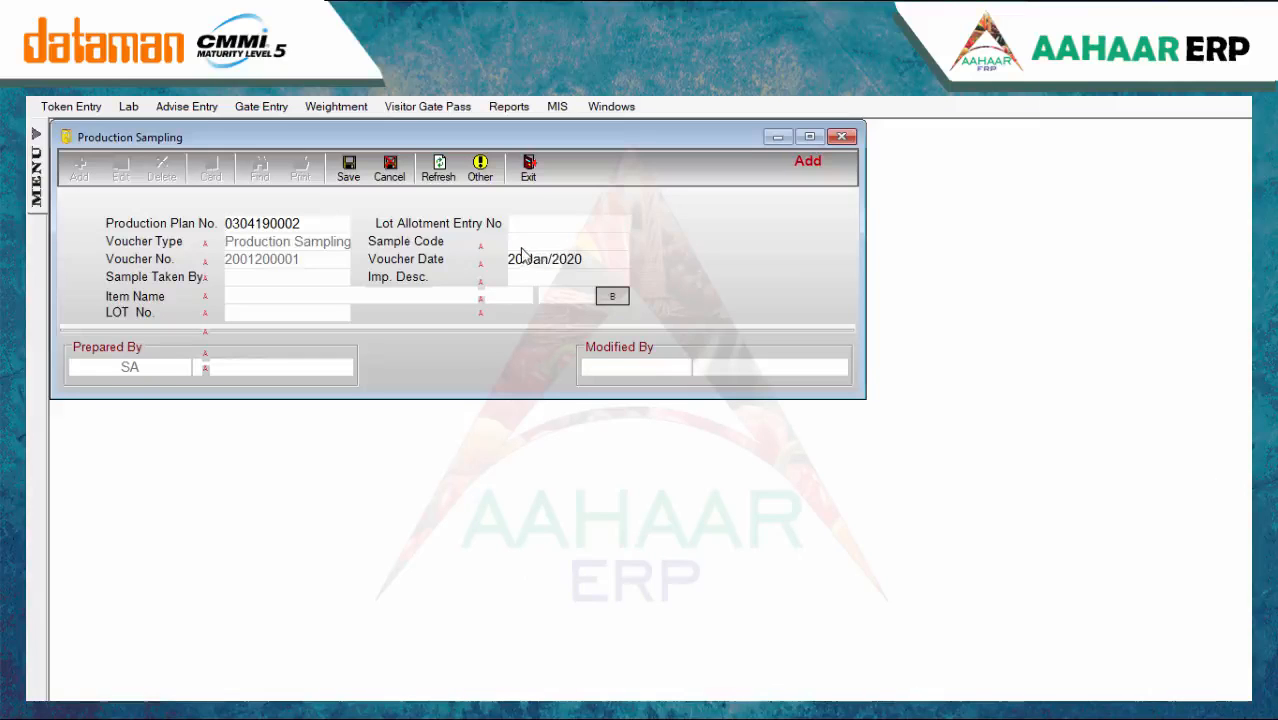
key("Tab")
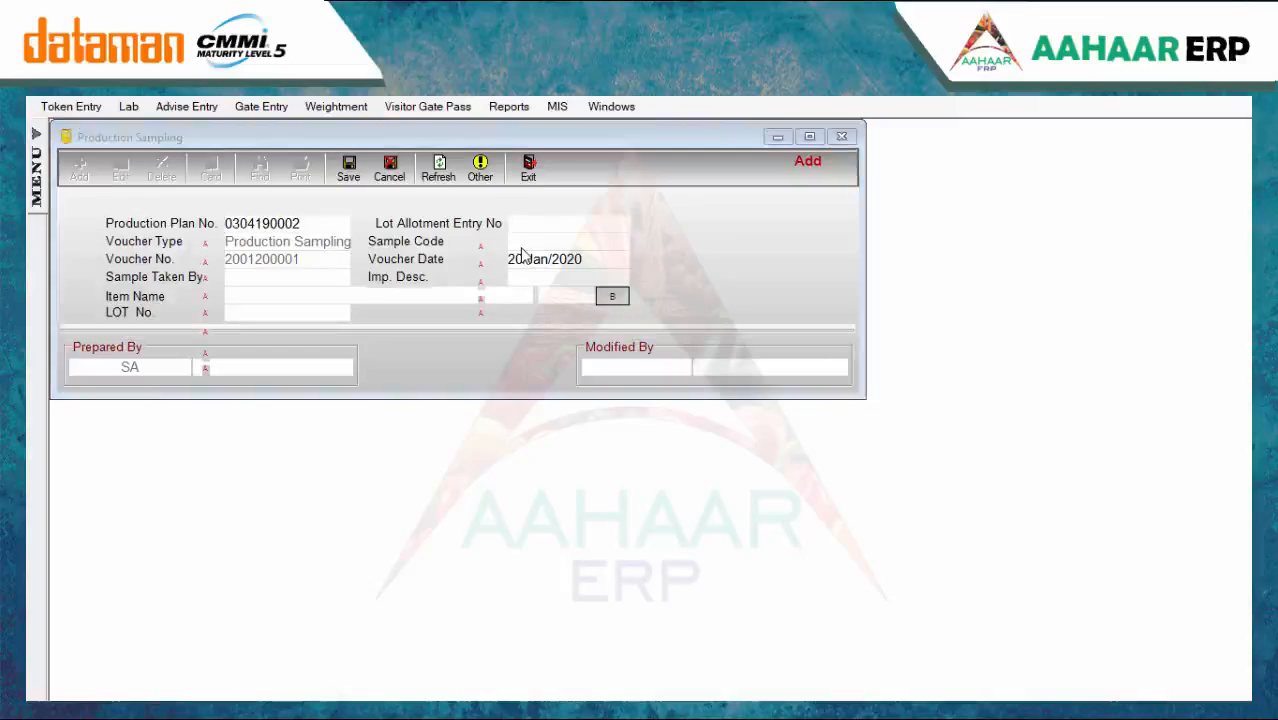
key("Tab")
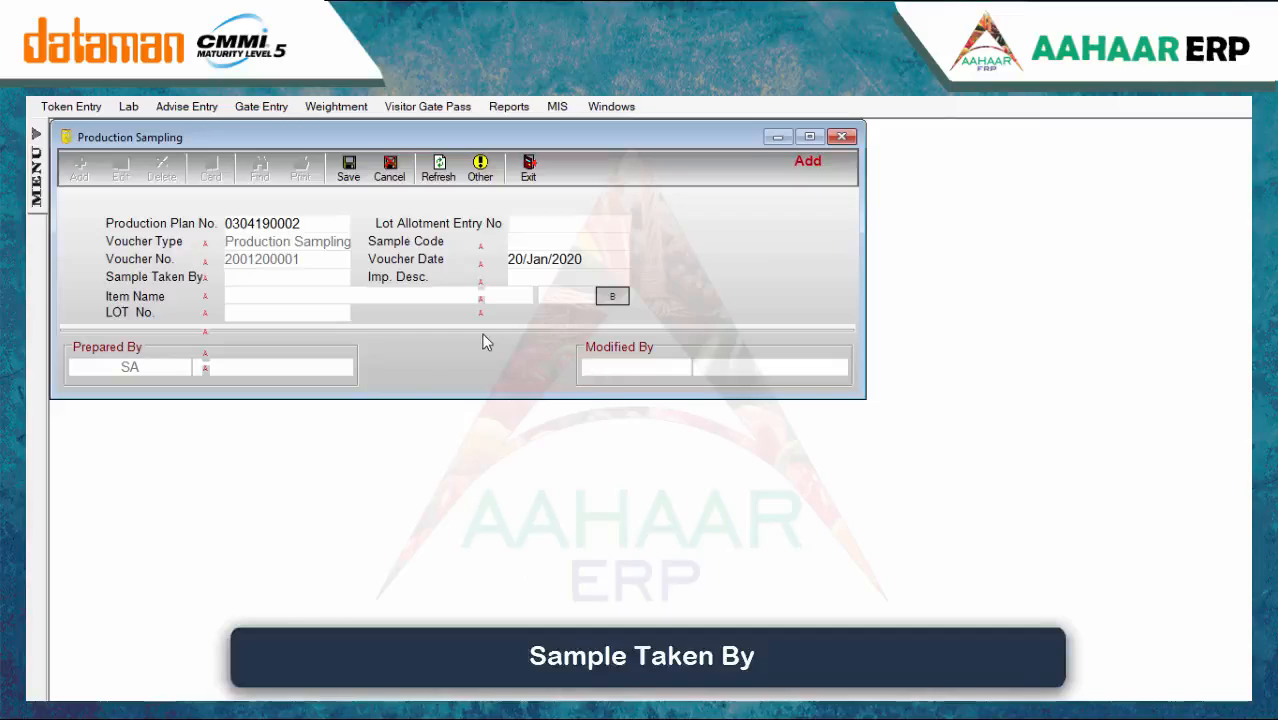
key("space")
scroll(538, 427, "down", 1)
double_click(538, 427)
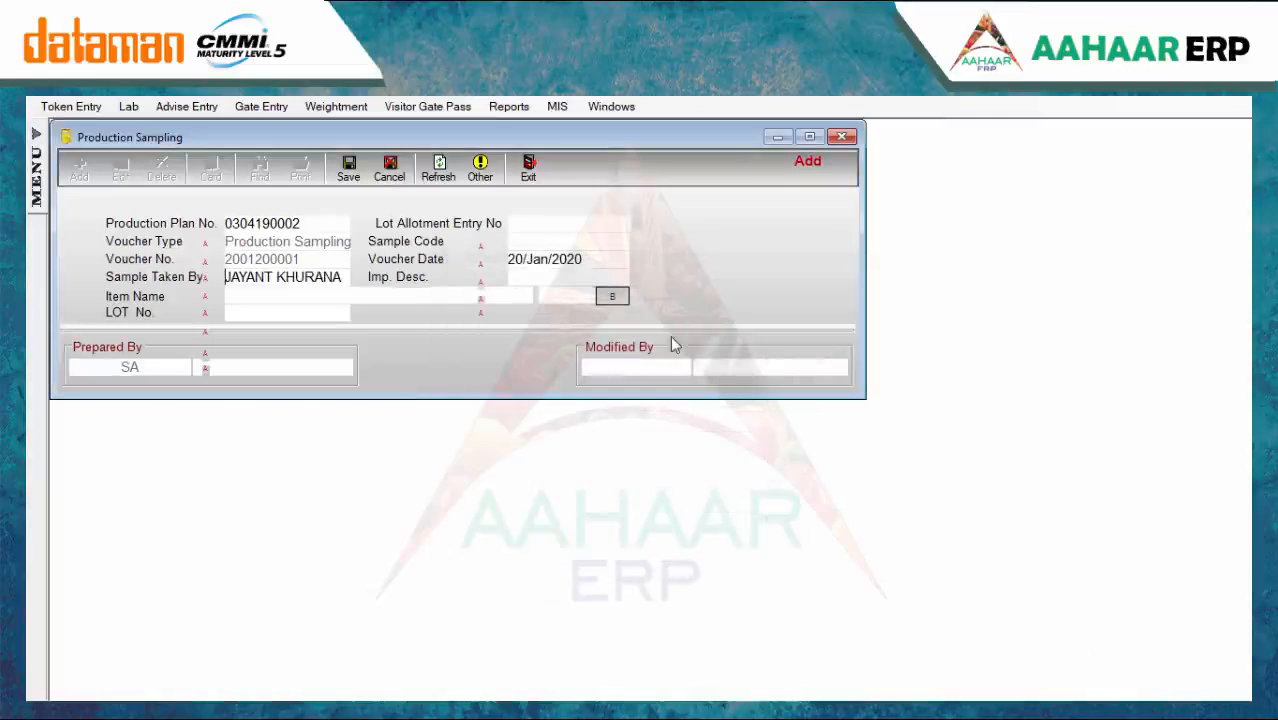
Choose DALIA as the impurity description and save the production sampling record
type("1")
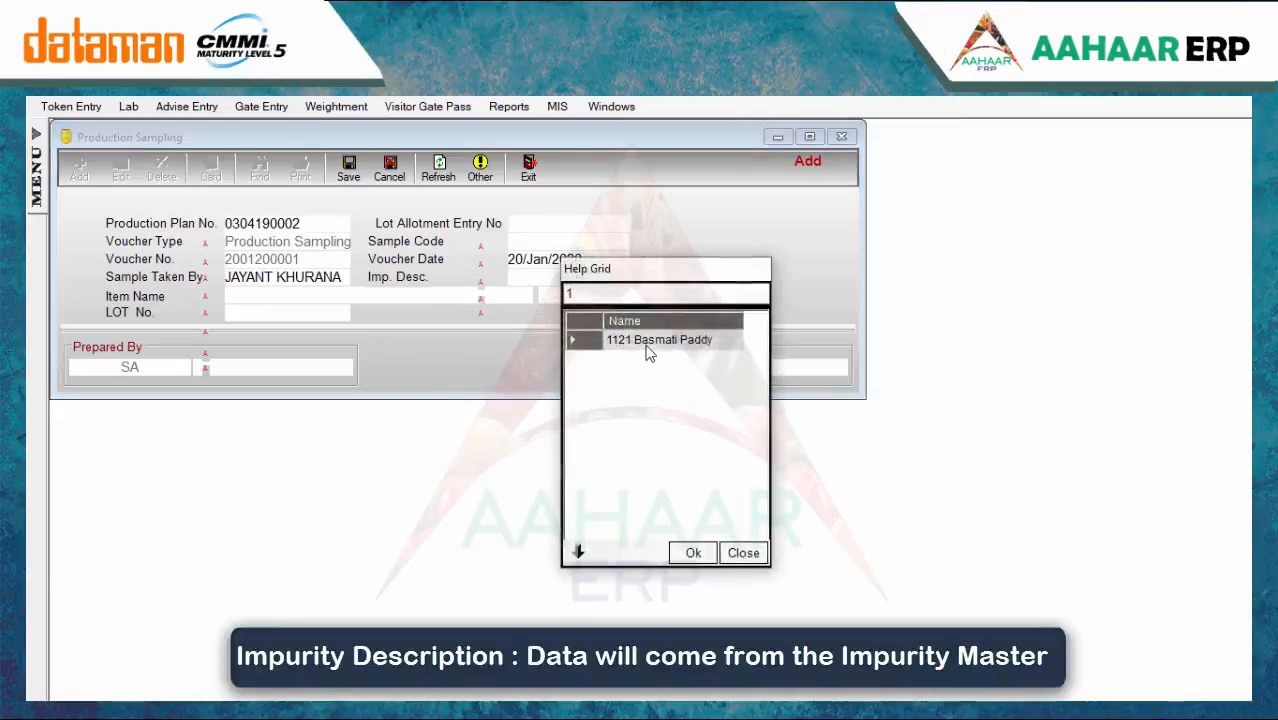
key("BackSpace")
scroll(673, 437, "down", 2)
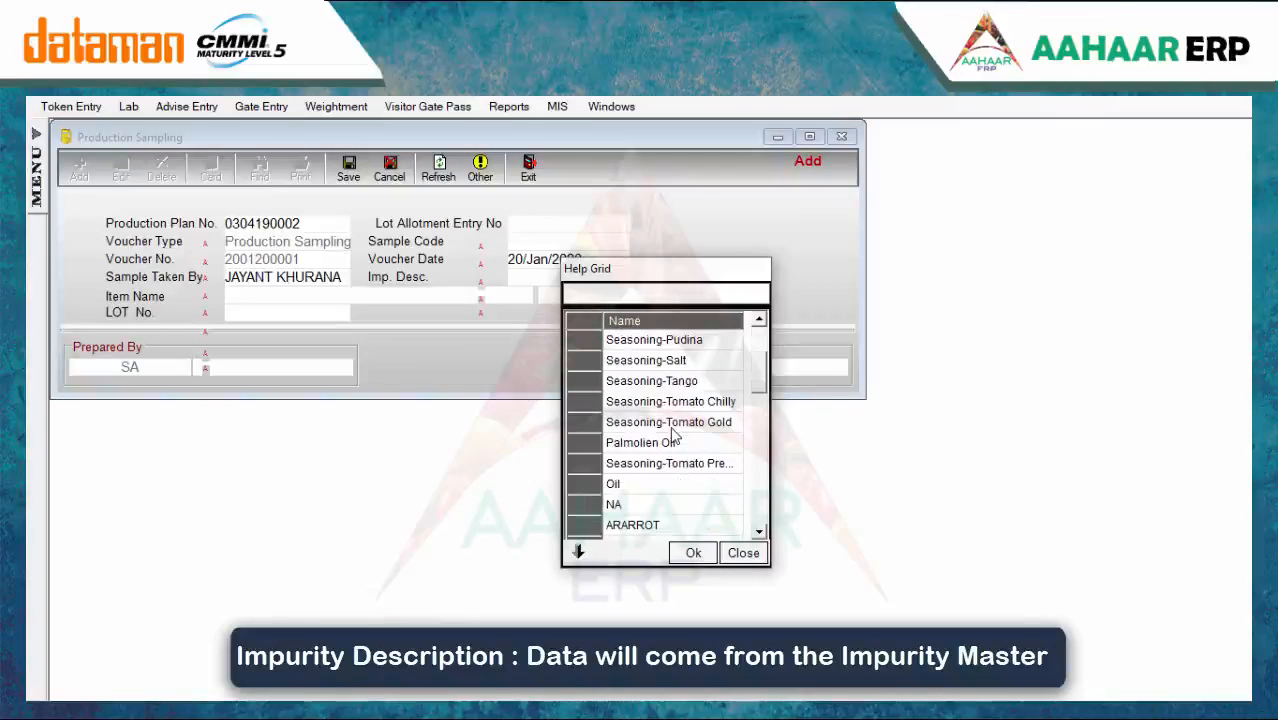
scroll(673, 437, "down", 1)
scroll(673, 437, "down", 2)
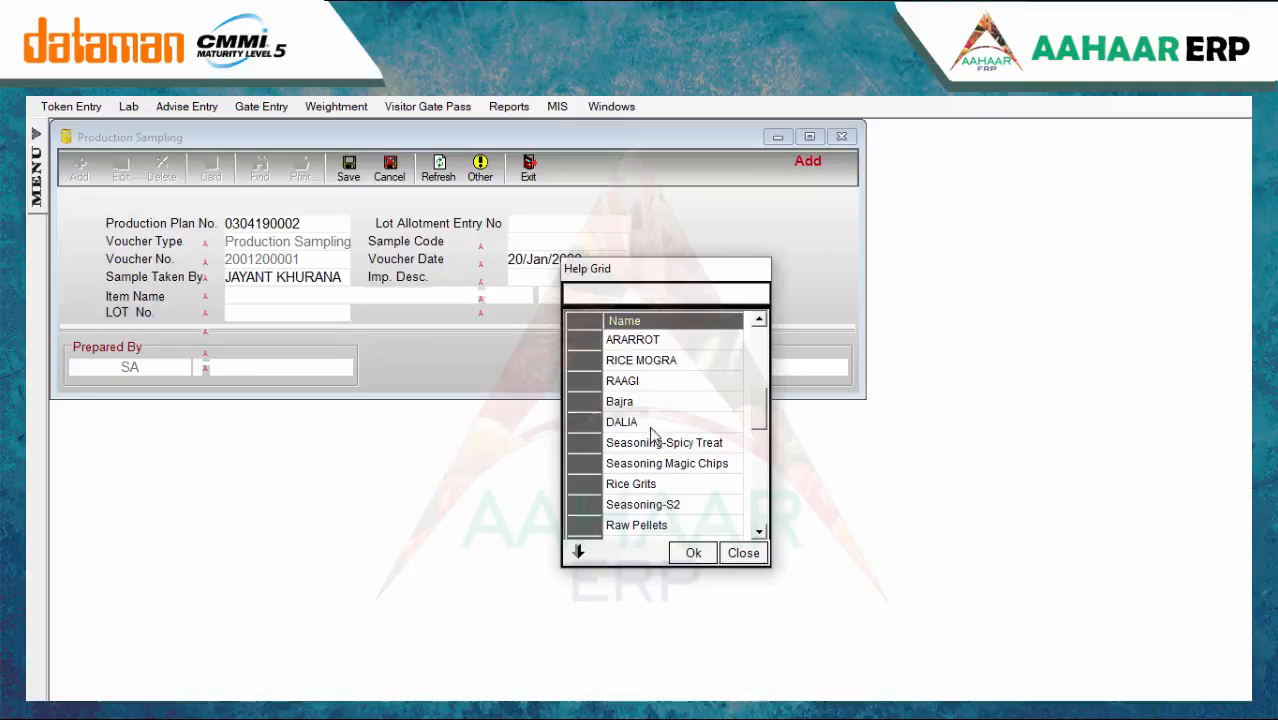
double_click(669, 434)
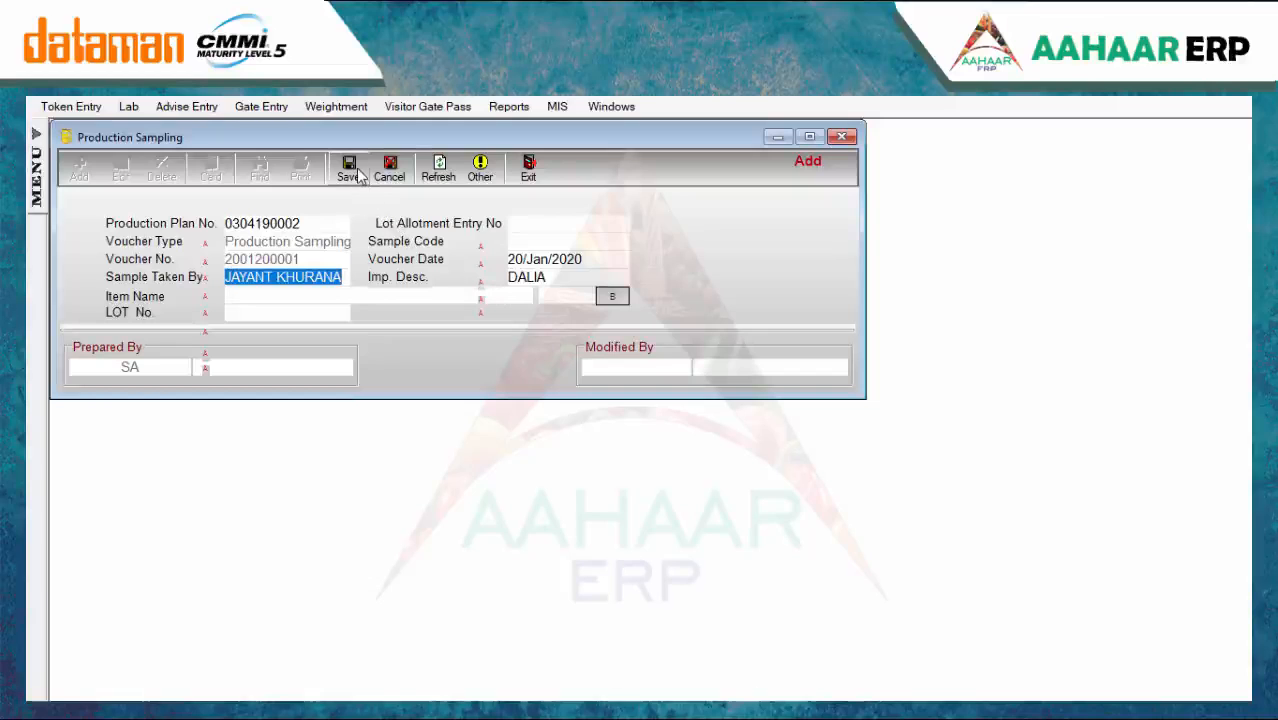
left_click(345, 172)
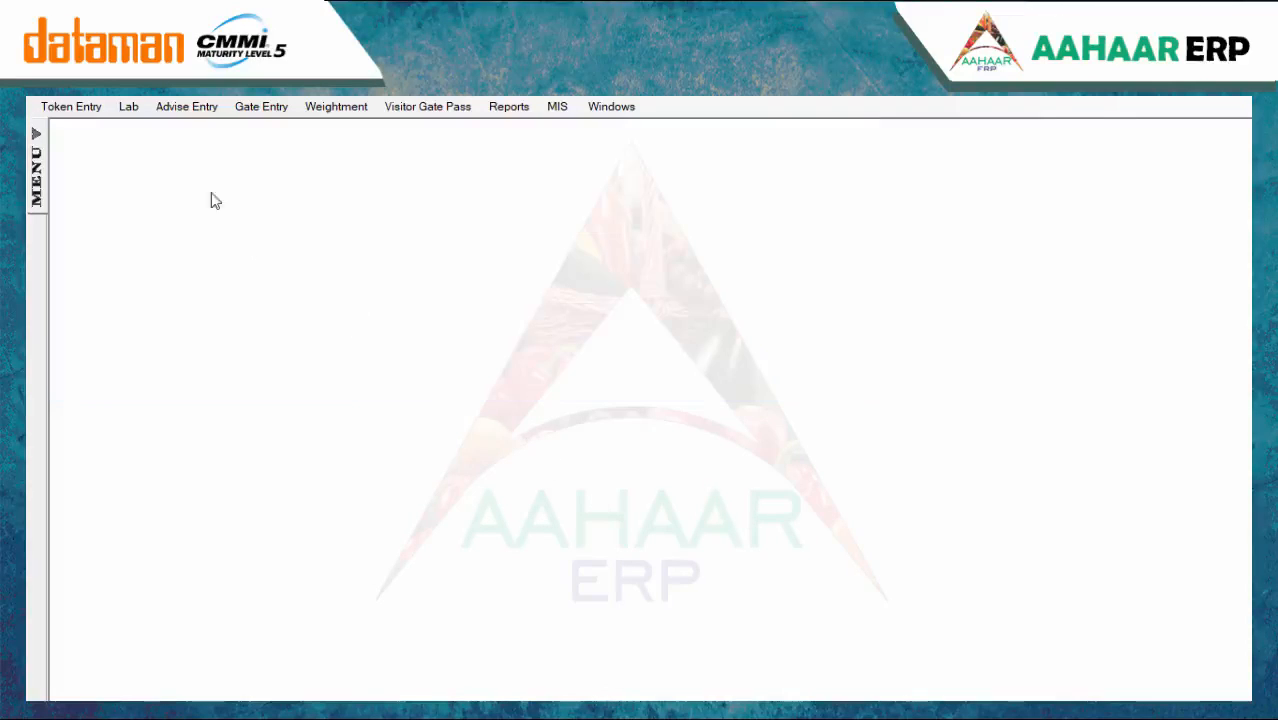
left_click(128, 106)
left_click(158, 195)
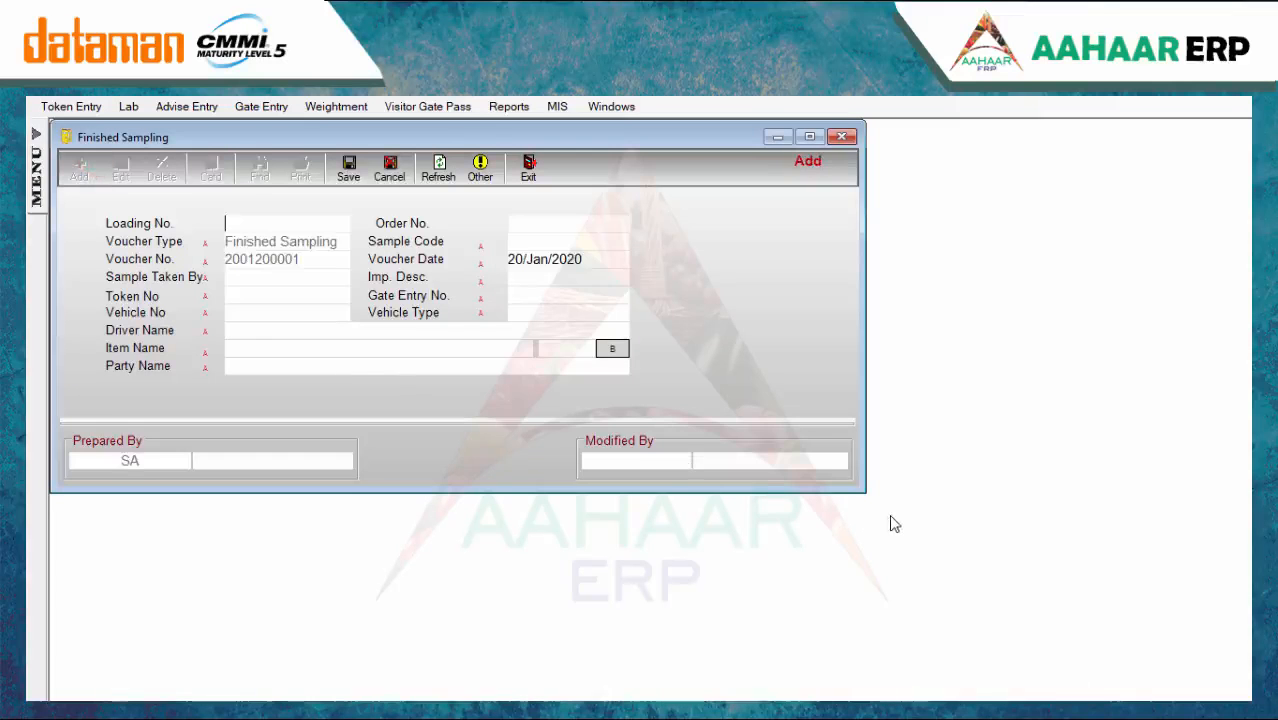
key("Return")
double_click(474, 402)
key("Return")
left_click(530, 362)
double_click(529, 361)
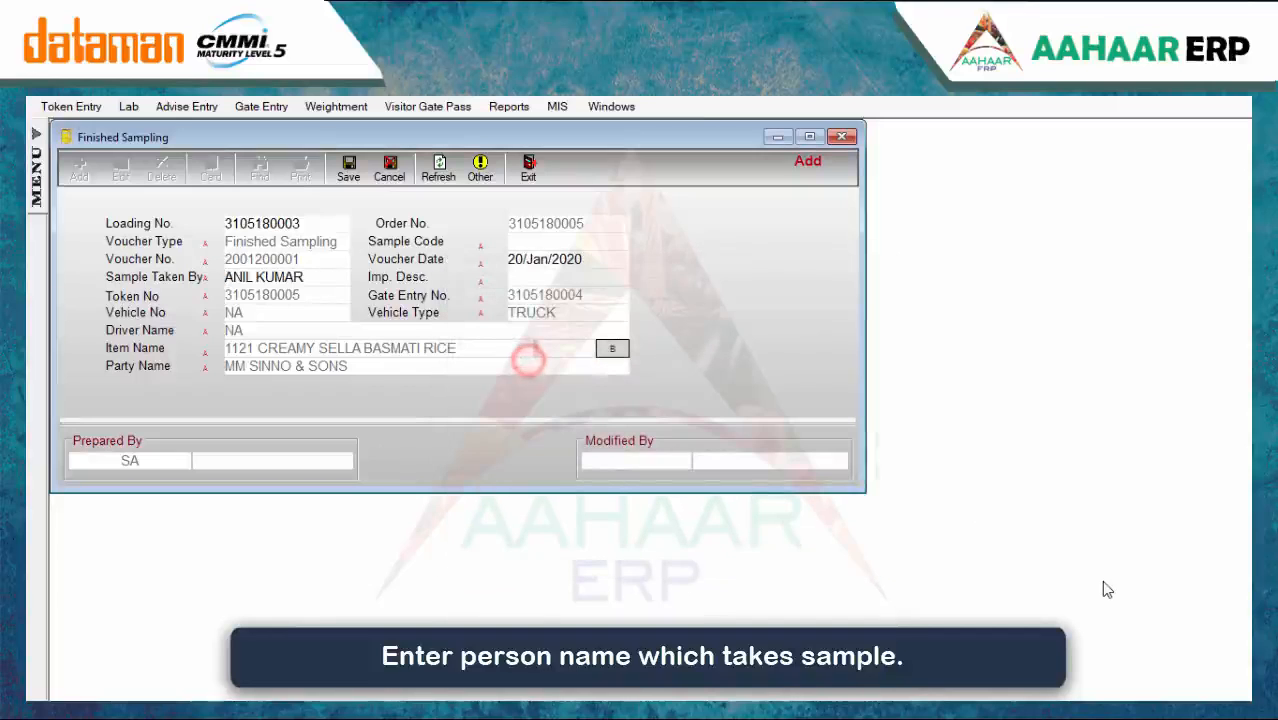
Set impurity DALIA, save the finished sampling record, then open Job Batch Sample Entry
left_click(582, 278)
type("d")
double_click(619, 342)
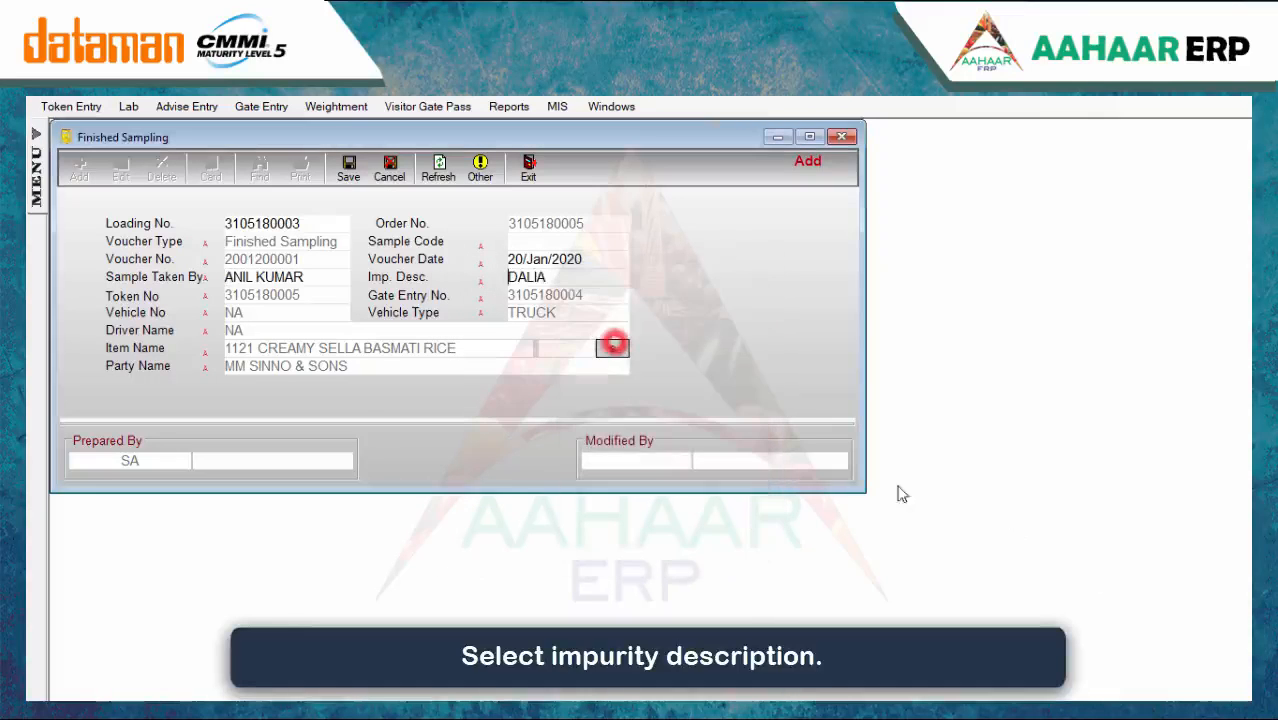
left_click(349, 168)
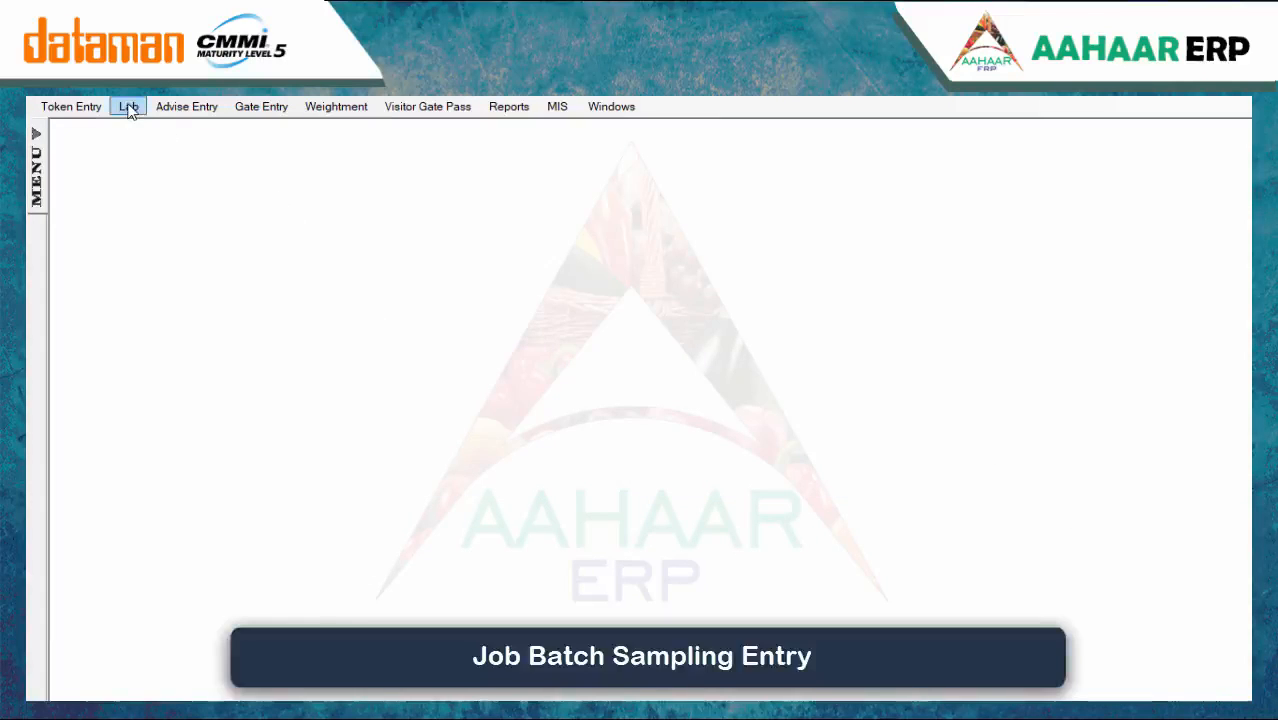
left_click(129, 107)
left_click(164, 210)
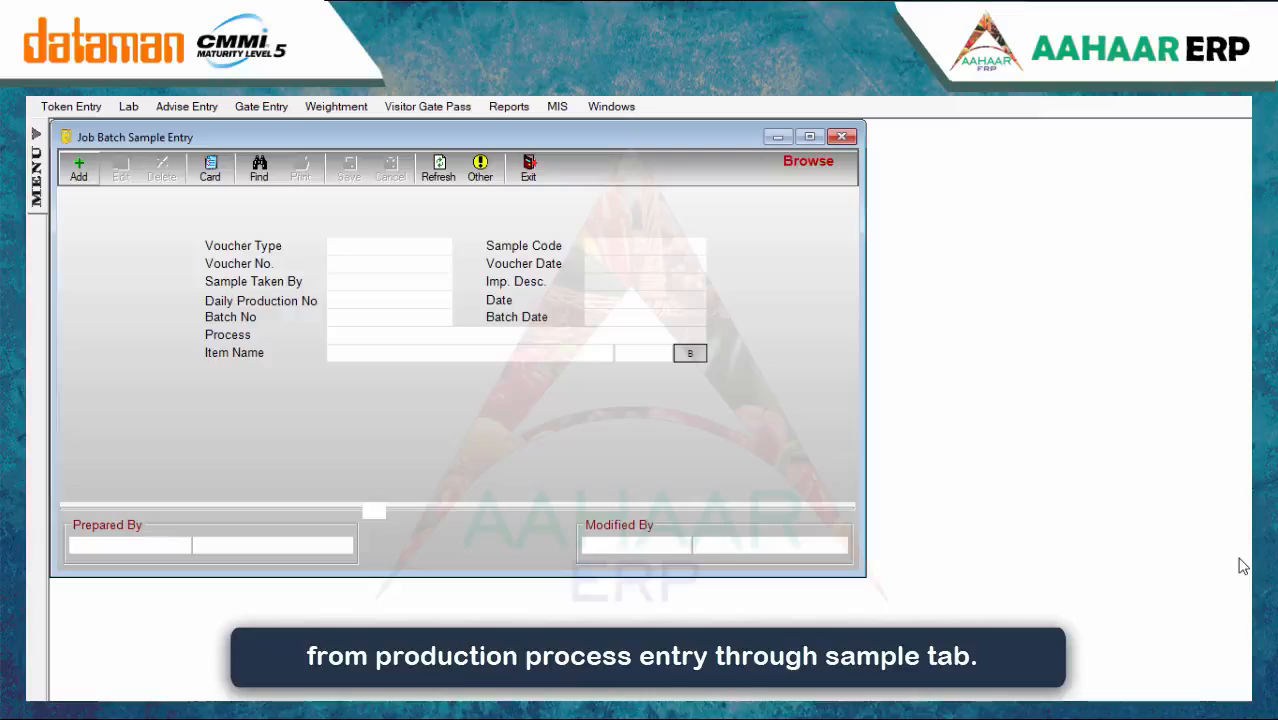
Start a new job batch sample and pick the employee who took the sample
left_click(72, 172)
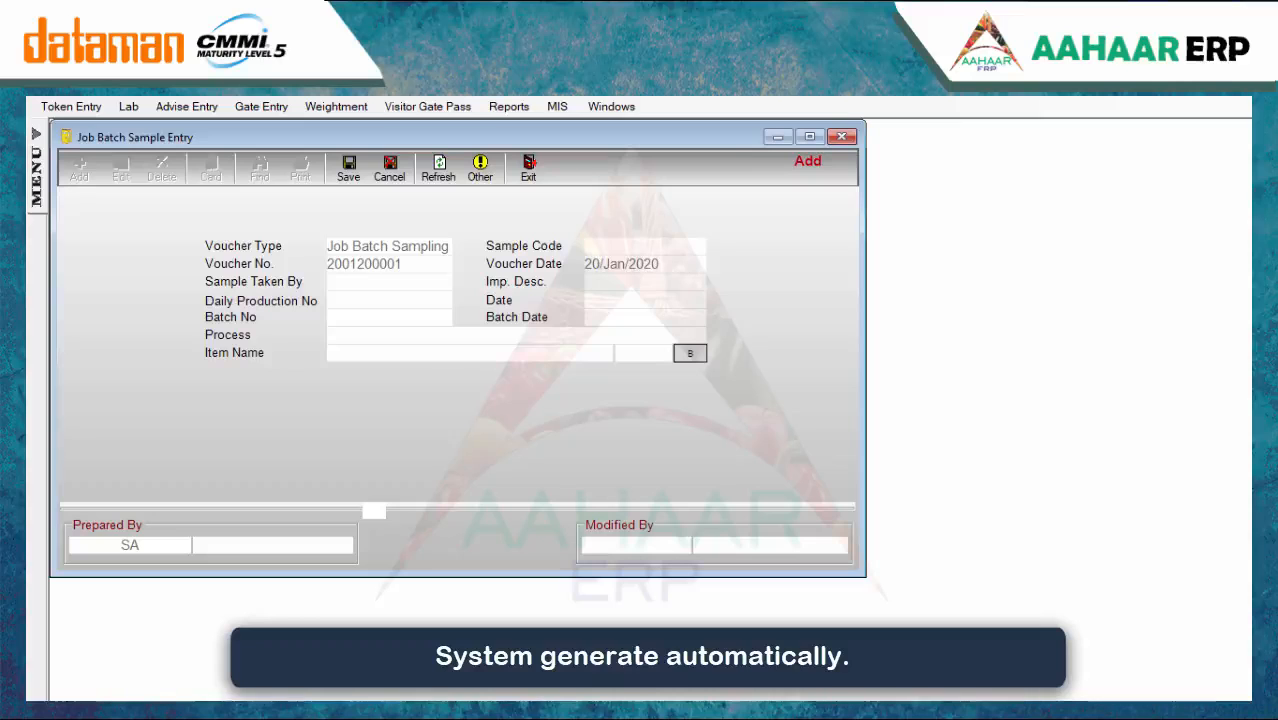
key("Return")
left_click(640, 437)
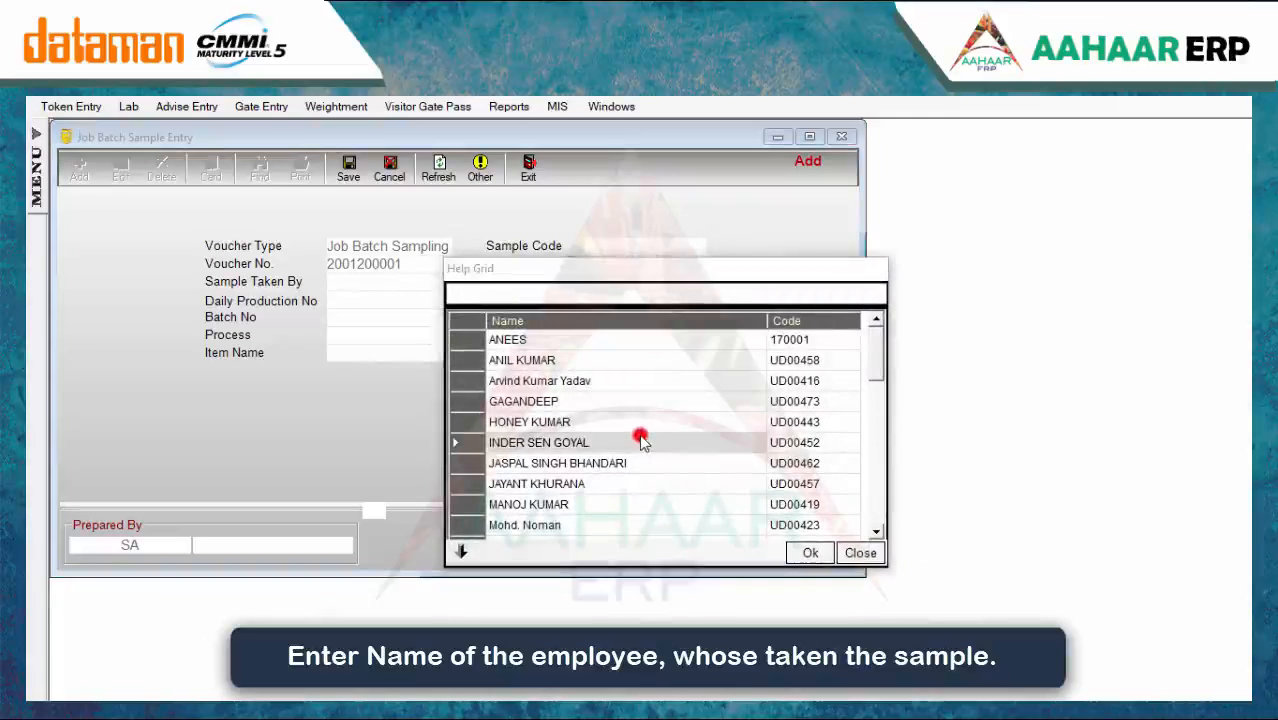
double_click(640, 440)
left_click(617, 281)
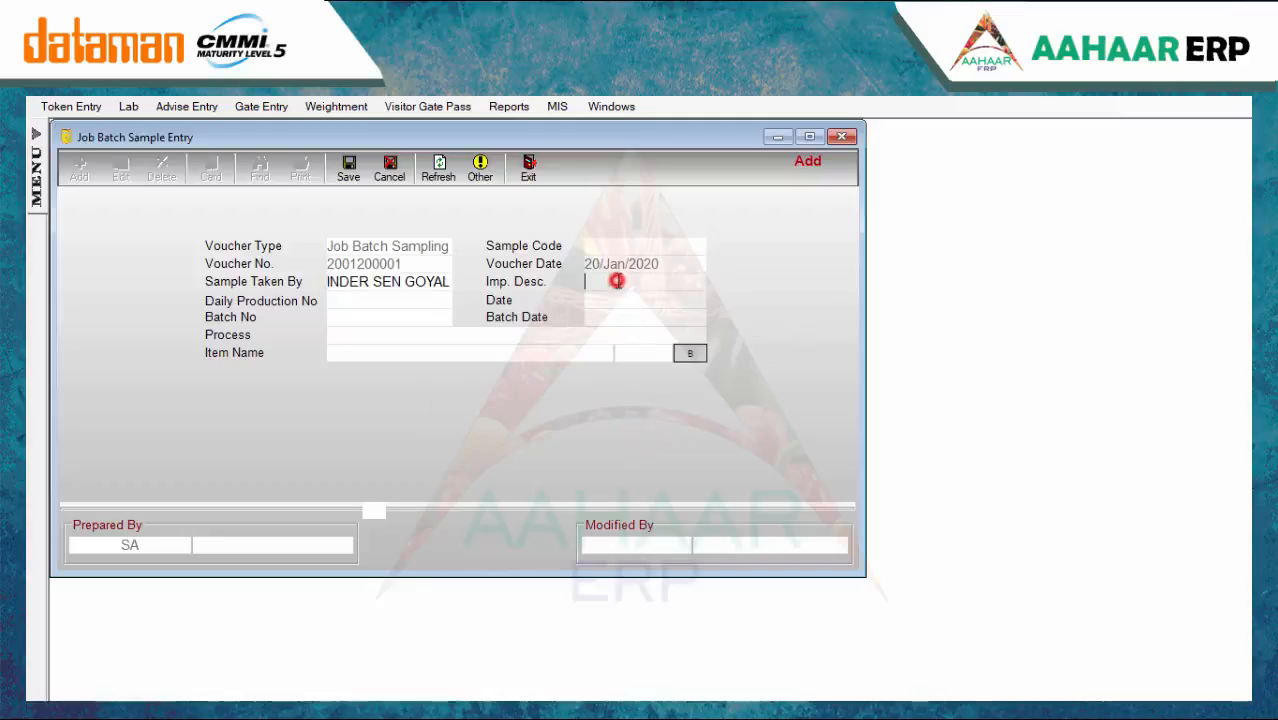
key("Return")
left_click(622, 340)
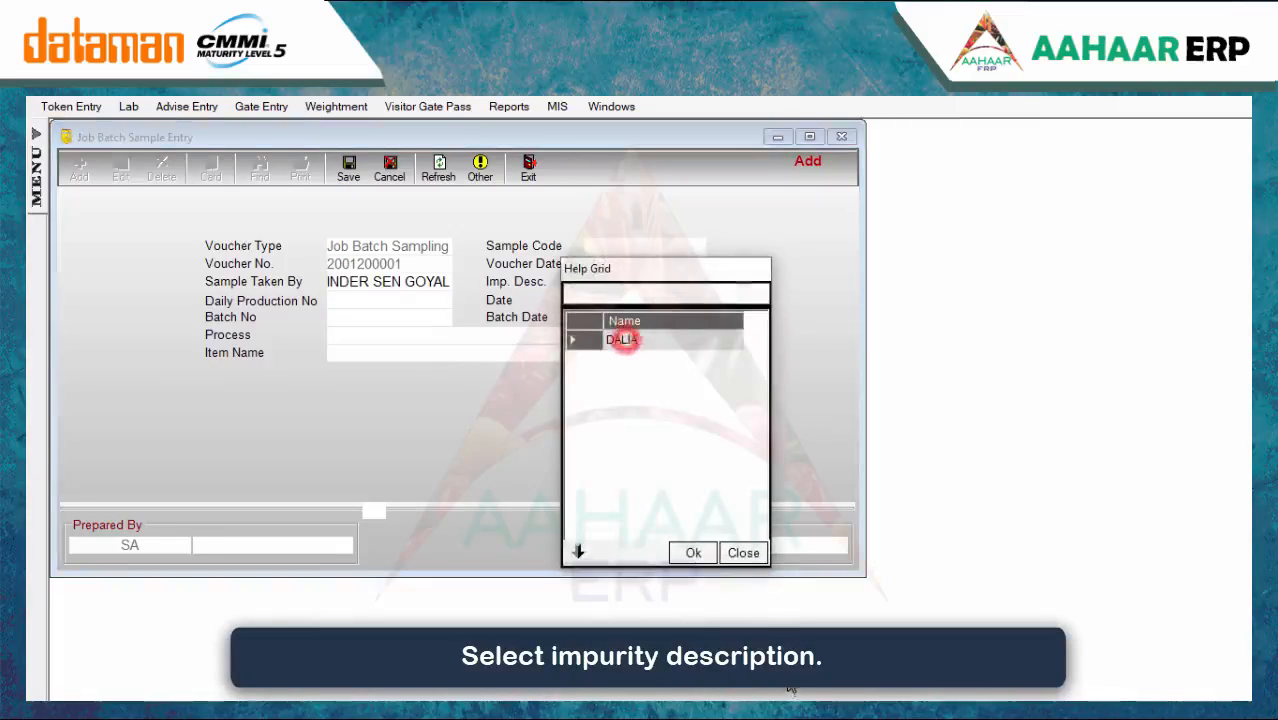
double_click(640, 342)
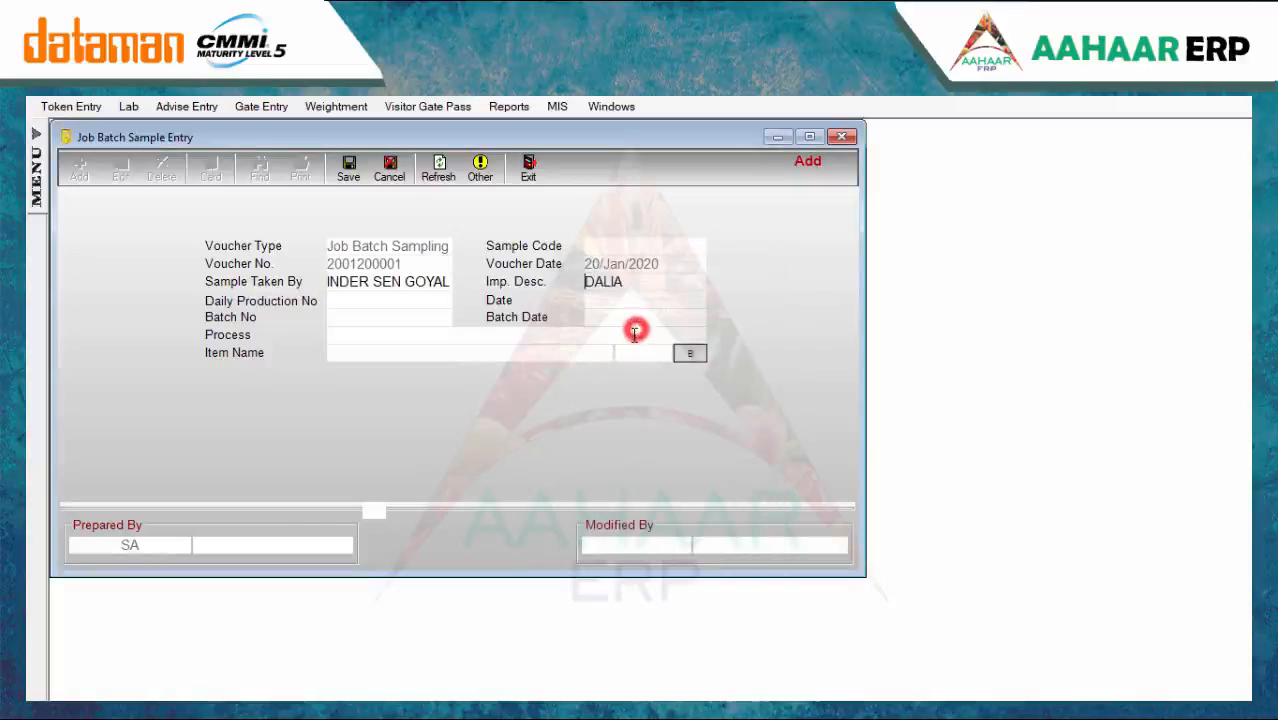
left_click(349, 303)
key("Return")
left_click(470, 360)
double_click(471, 360)
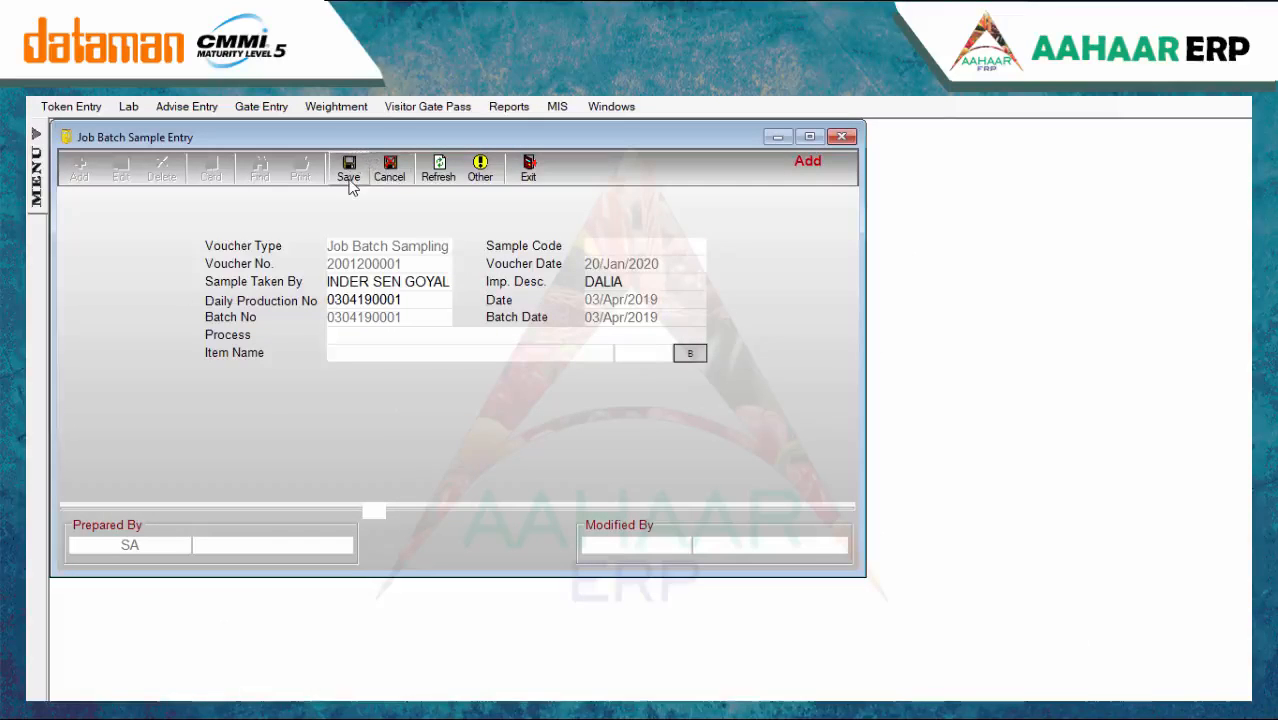
Close the job batch sample form and open Lab > Lot Consolidate Sampling
left_click(842, 137)
left_click(128, 106)
left_click(193, 251)
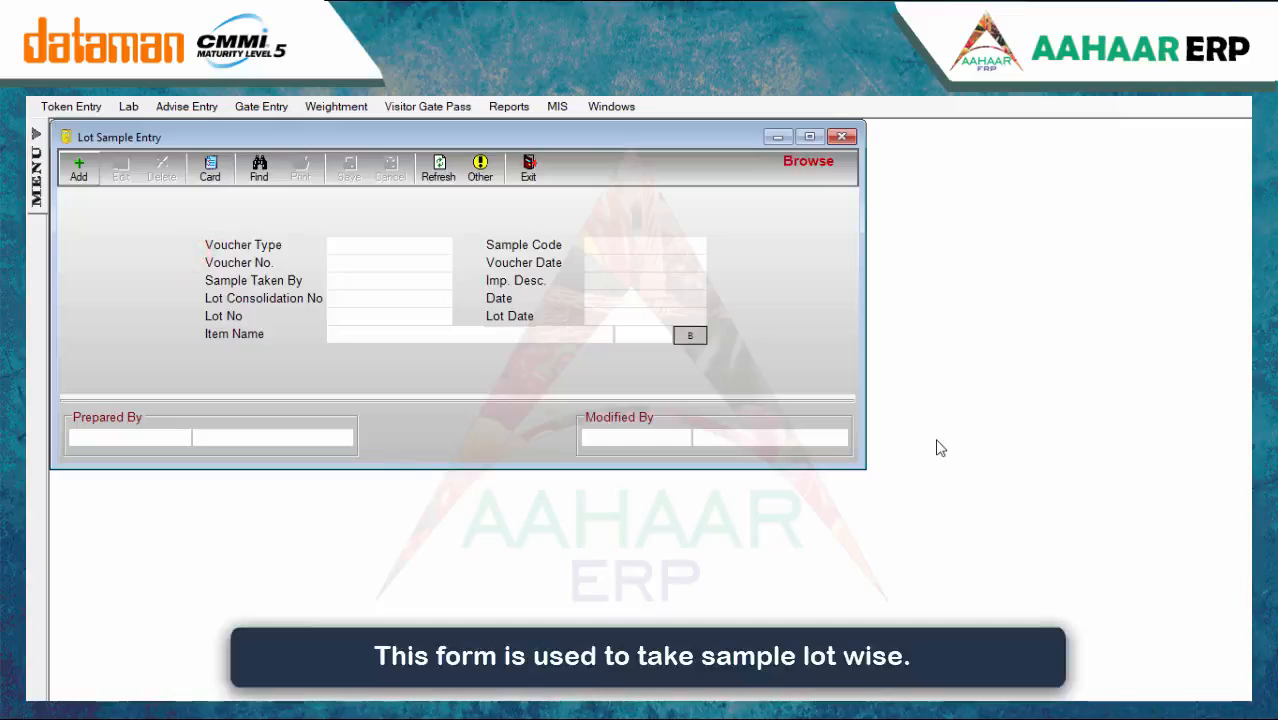
Close Lot Sample Entry and switch to the Lab > Advance Sampling form
left_click(842, 137)
left_click(128, 106)
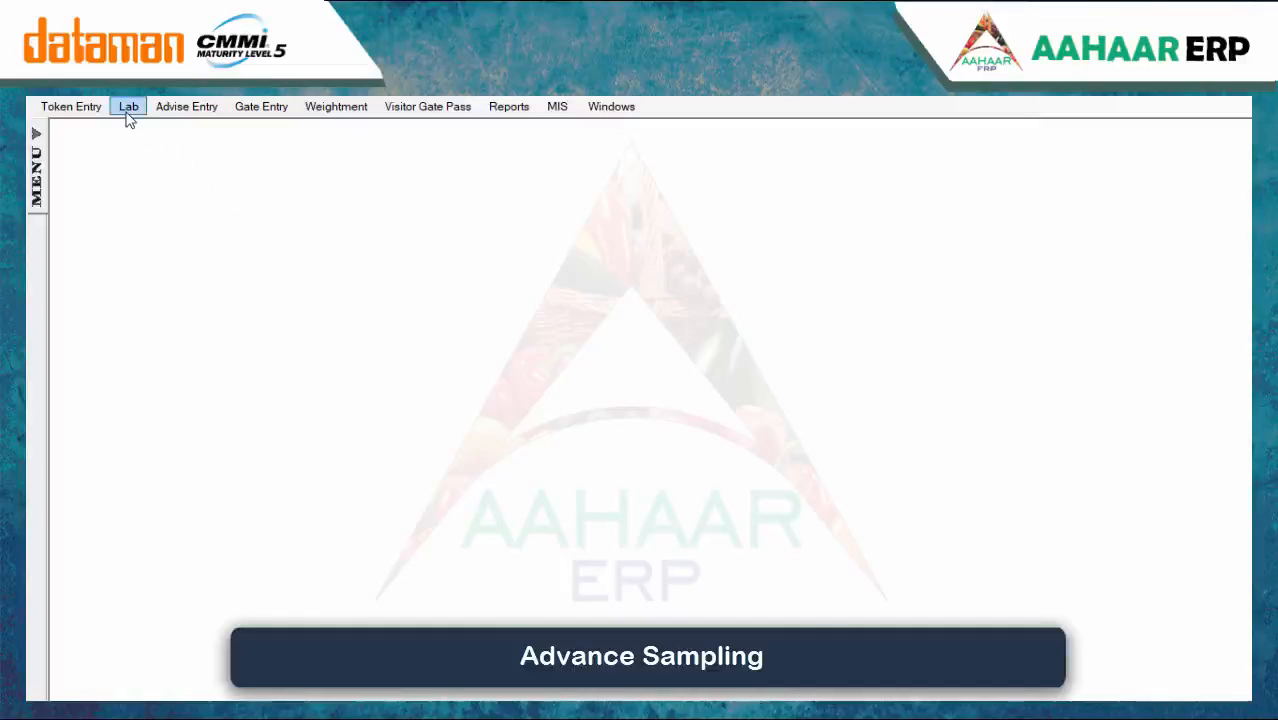
left_click(145, 270)
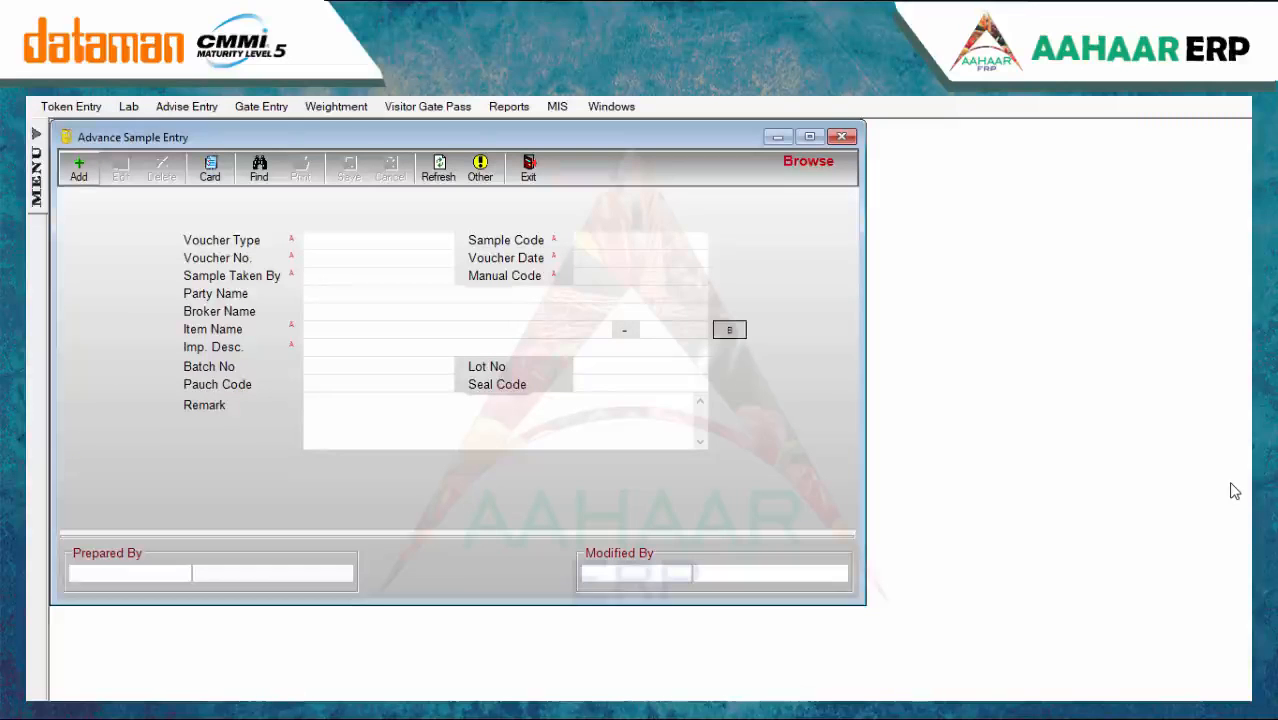
Start an advance sample entry with voucher type Advance Sampling, sampler, DATAMAN party and broker Direct
left_click(78, 170)
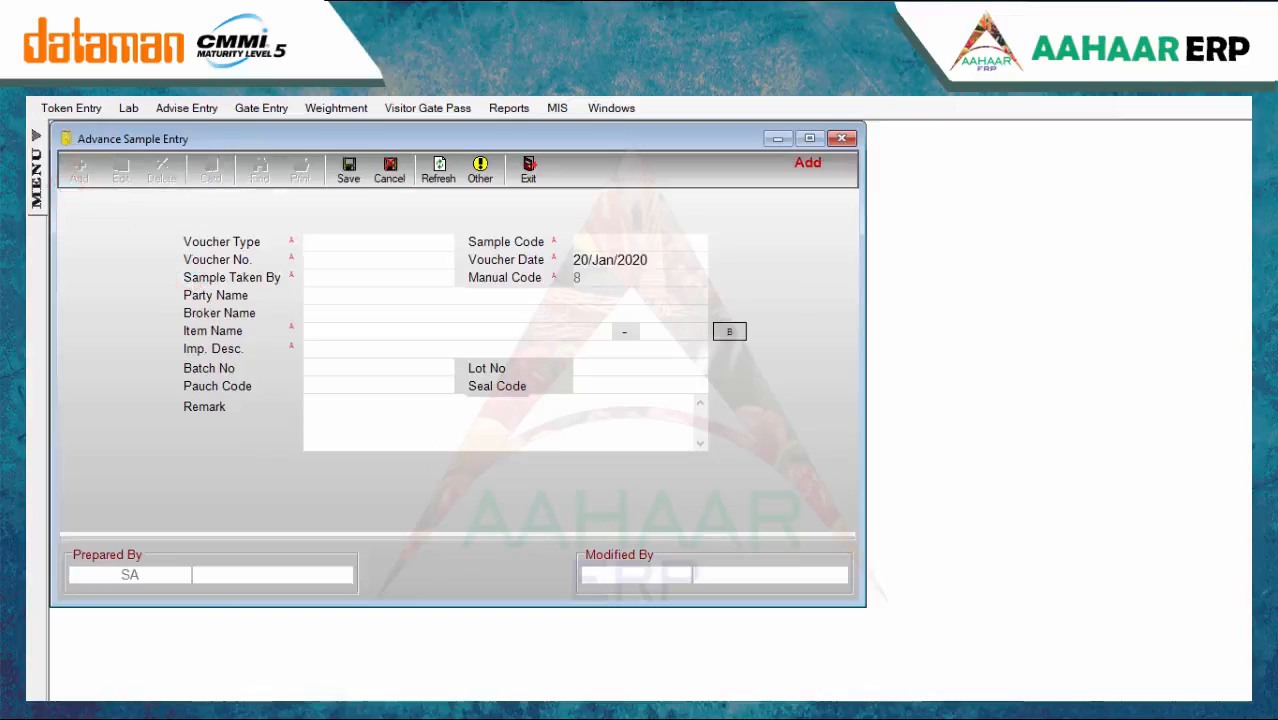
key("Return")
key("Return")
key("Return")
type("s")
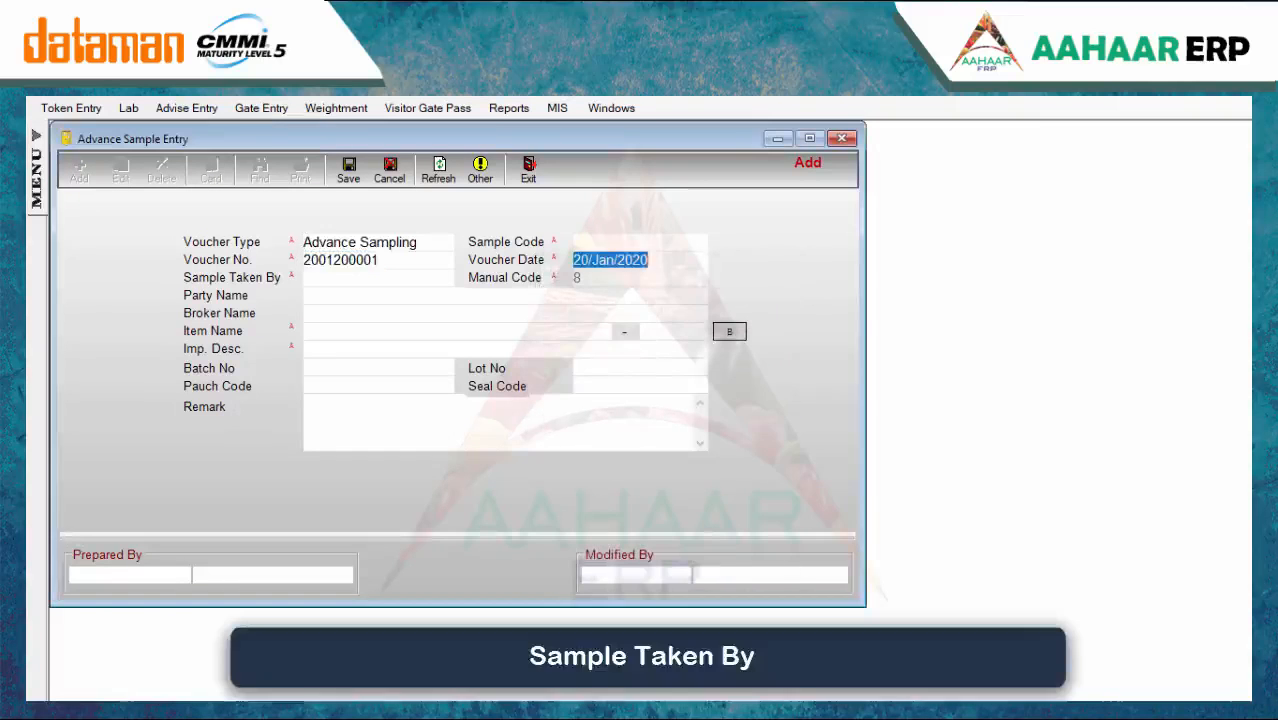
key("Return")
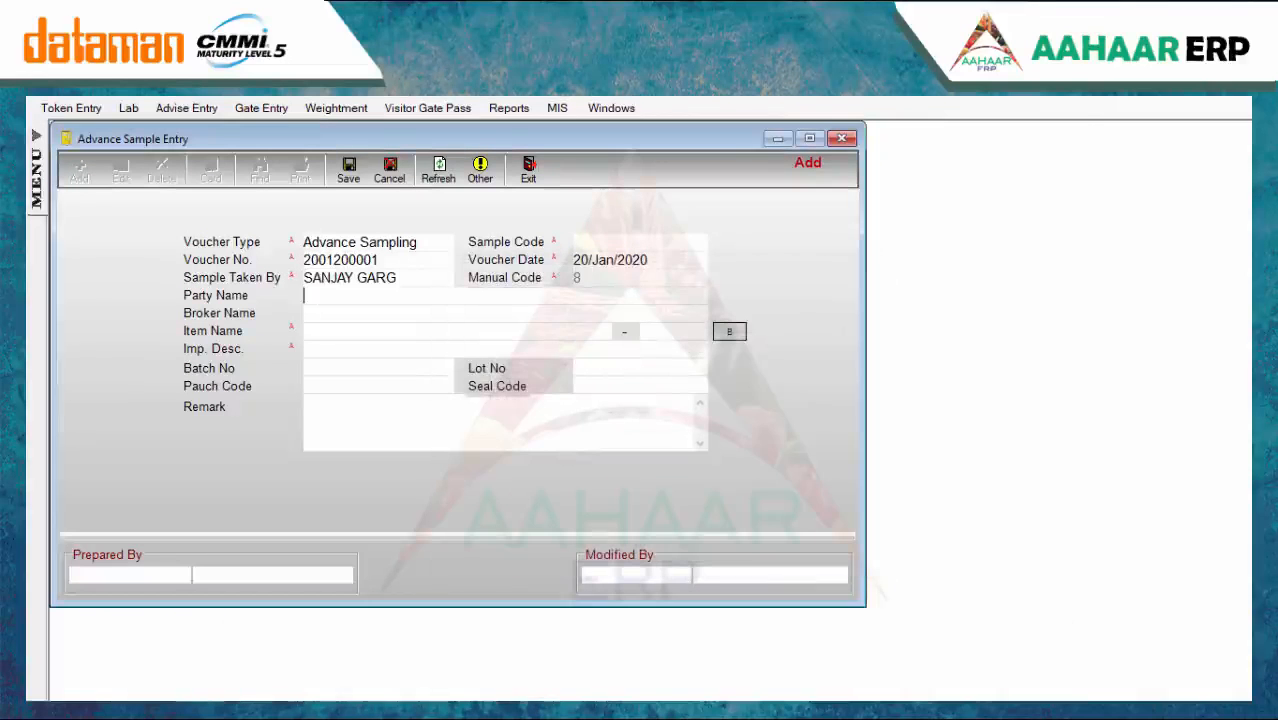
type("a")
type("d")
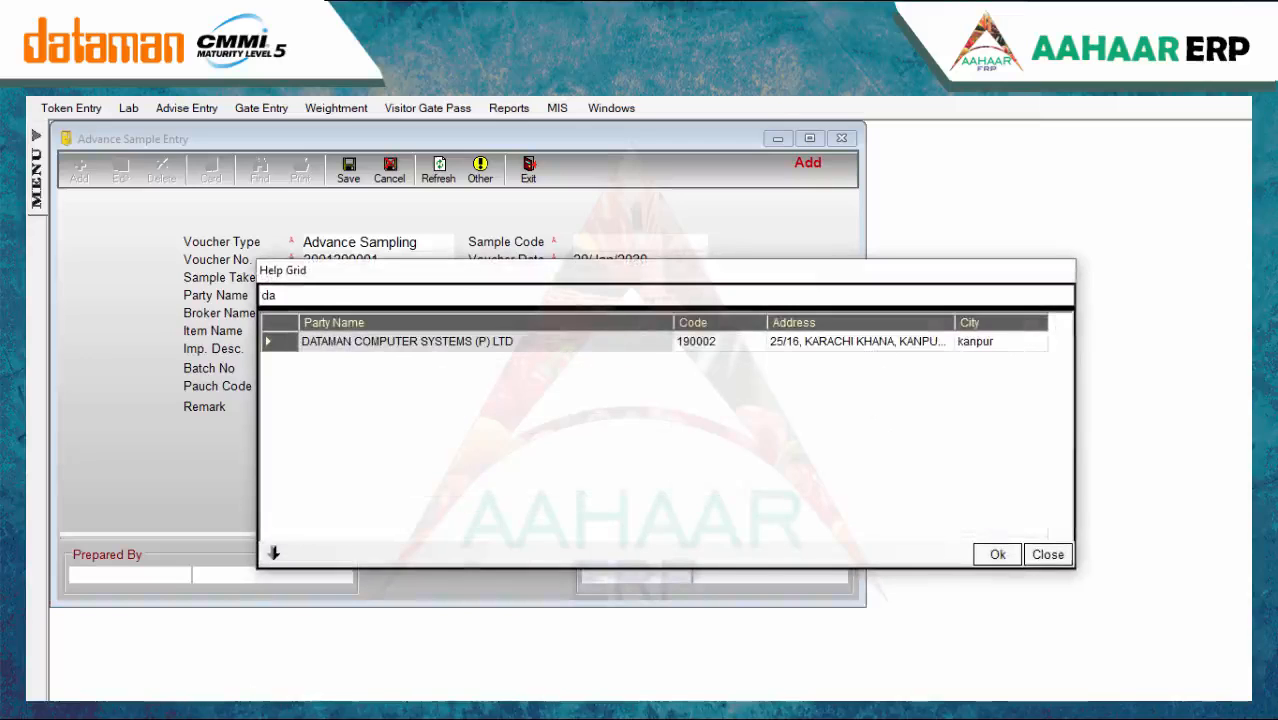
key("Return")
type("d")
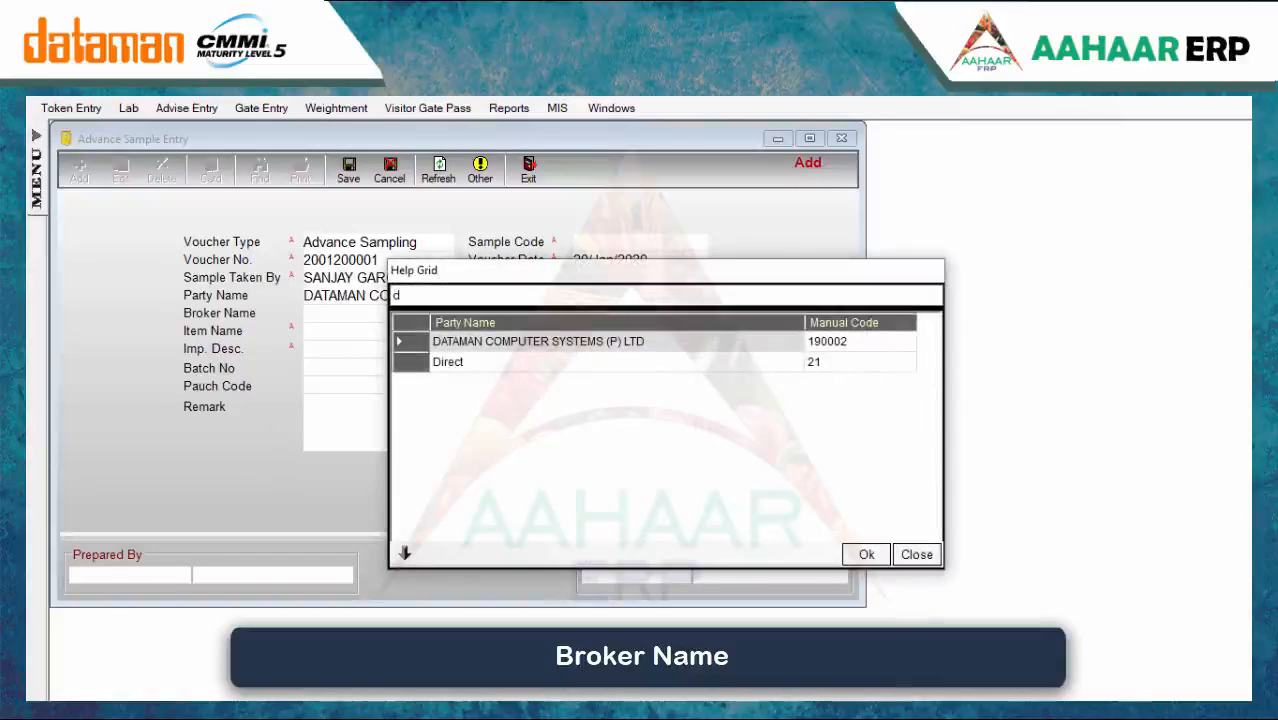
key("Down")
key("Return")
Set item 1121 Basmati Rice and impurity DALIA, save, then discard the new blank entry
type("a")
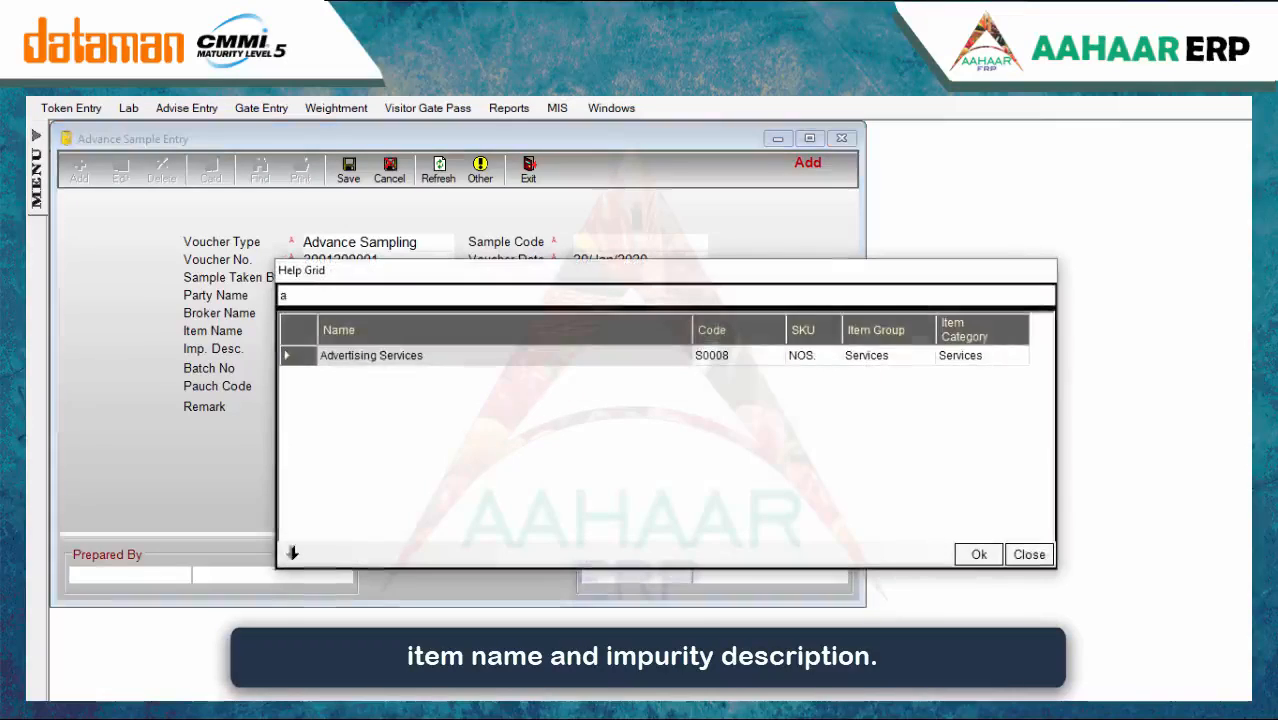
key("BackSpace")
key("Down")
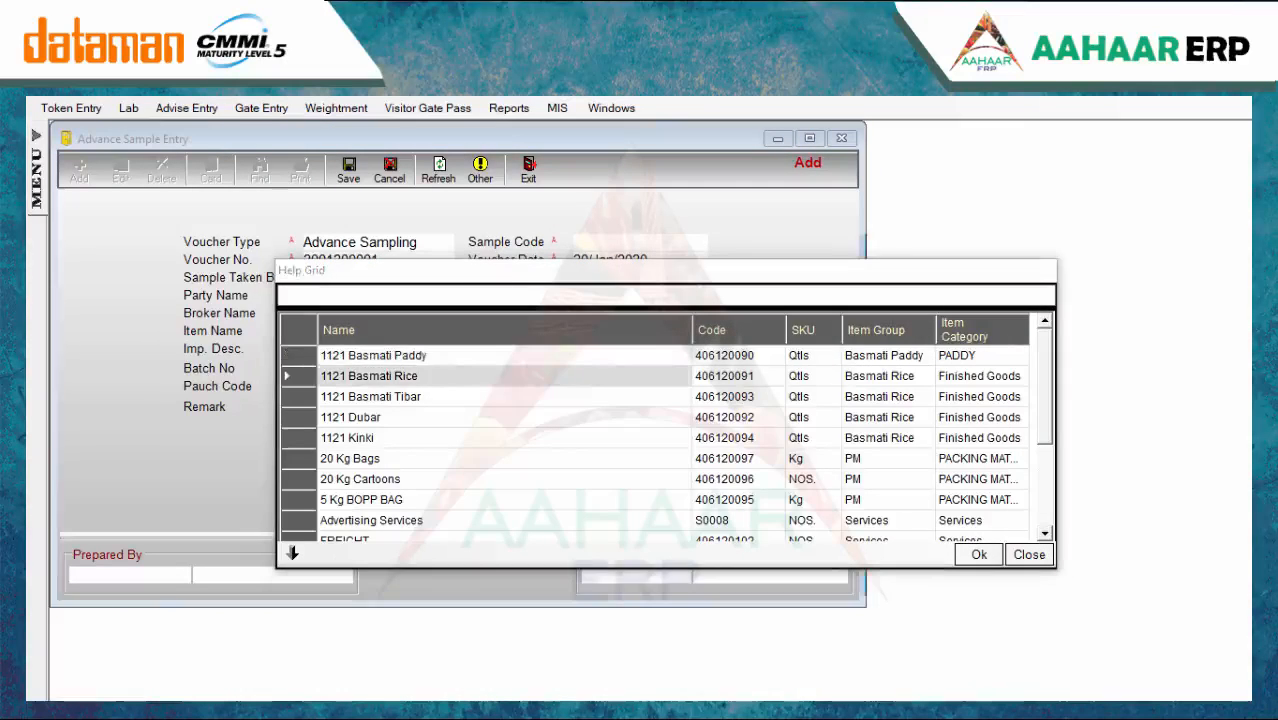
key("Return")
type("da")
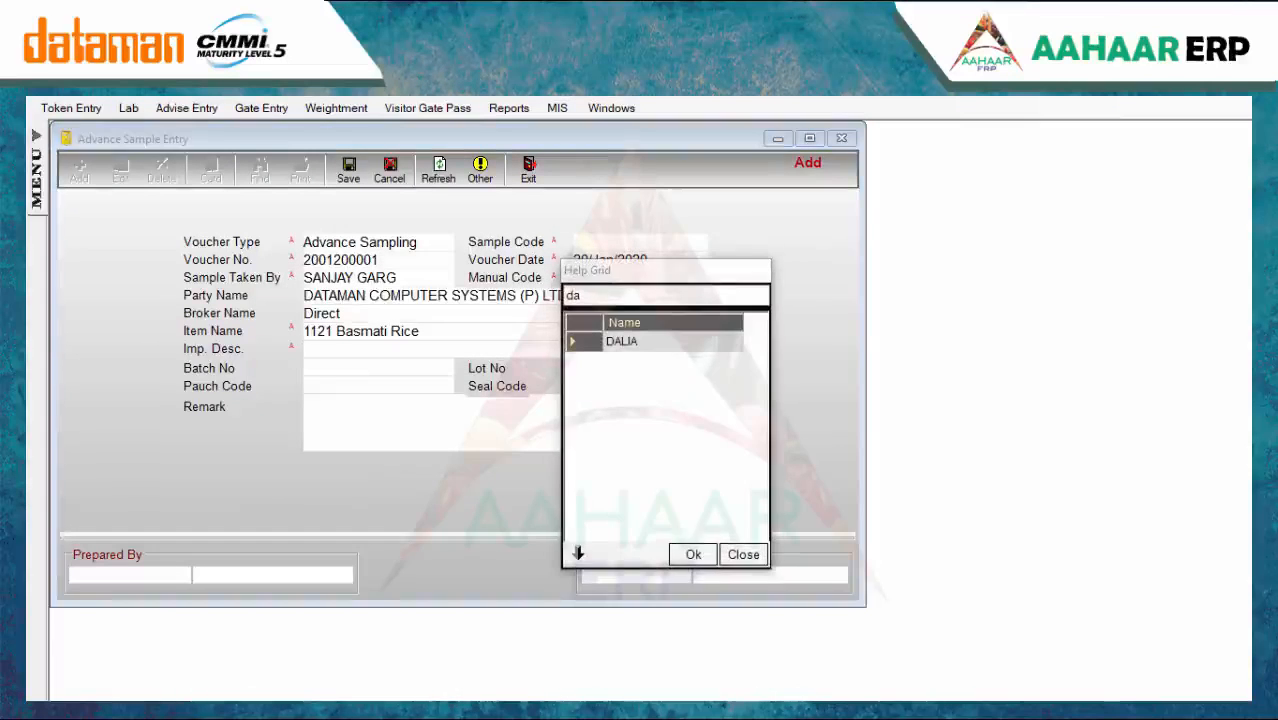
key("Return")
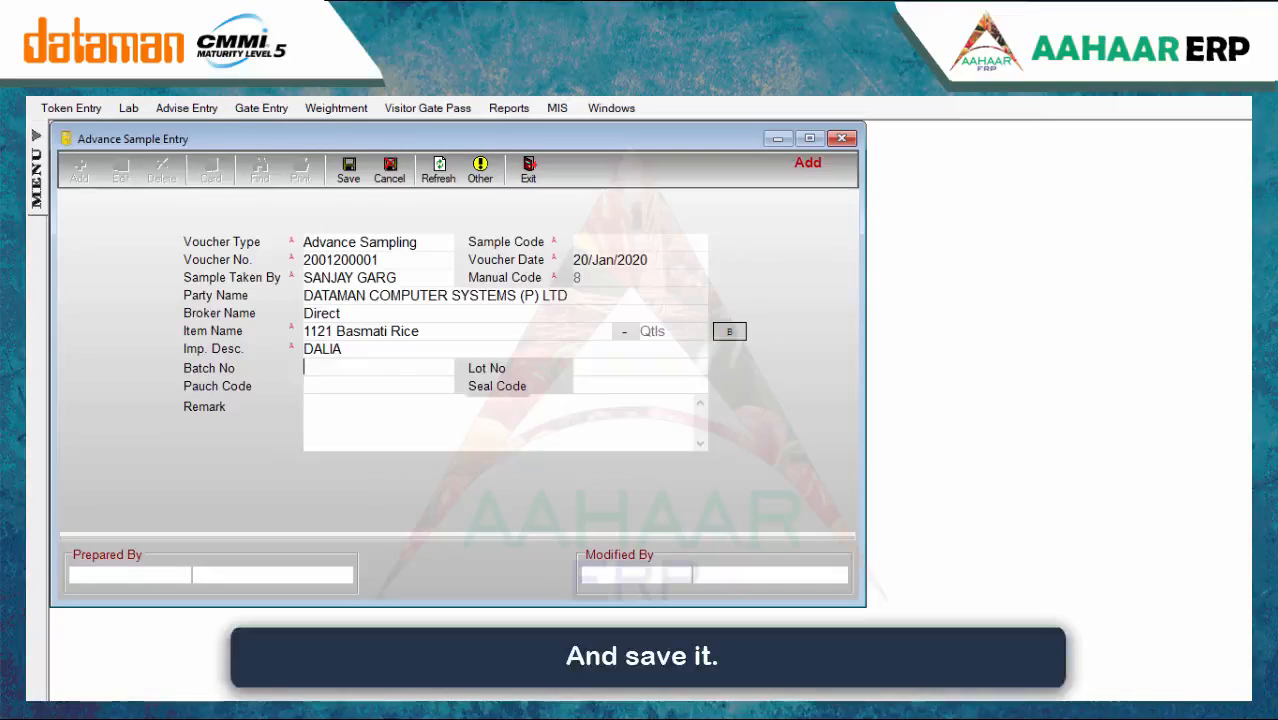
key("ctrl+s")
key("Escape")
key("Return")
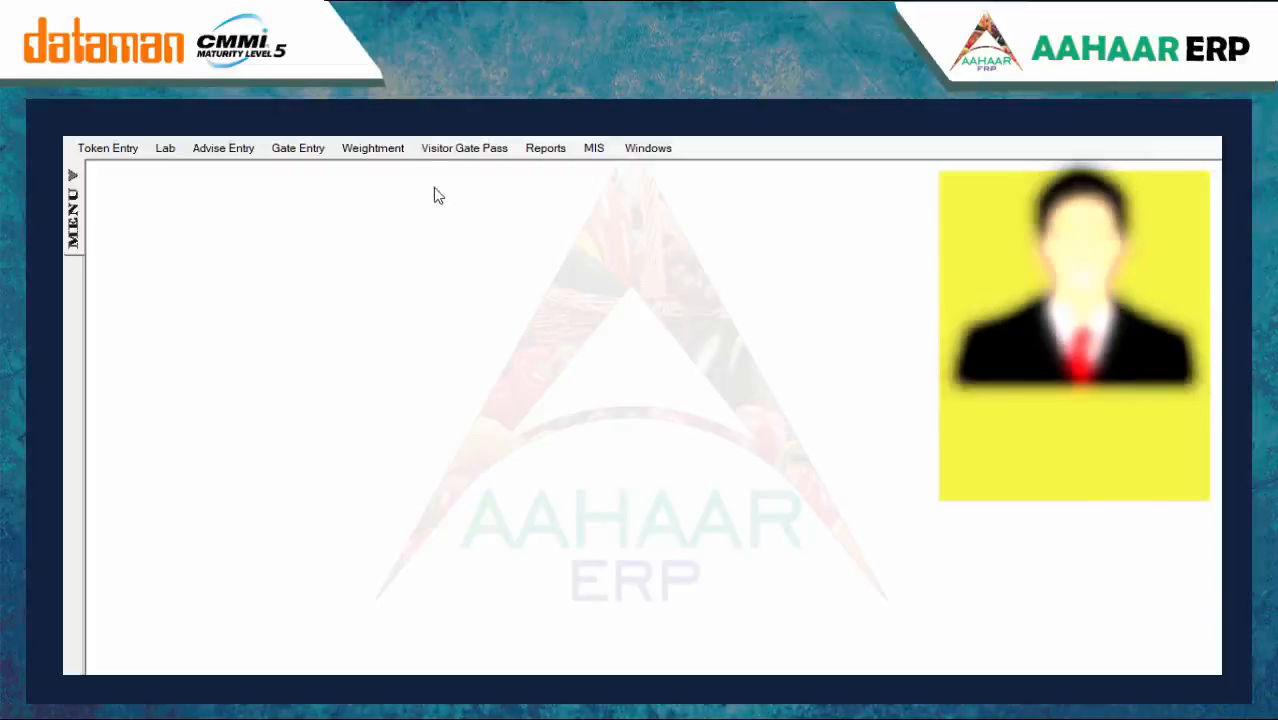
Start a new visitor gate pass with the visitor's name, address and city Kanpur
left_click(430, 149)
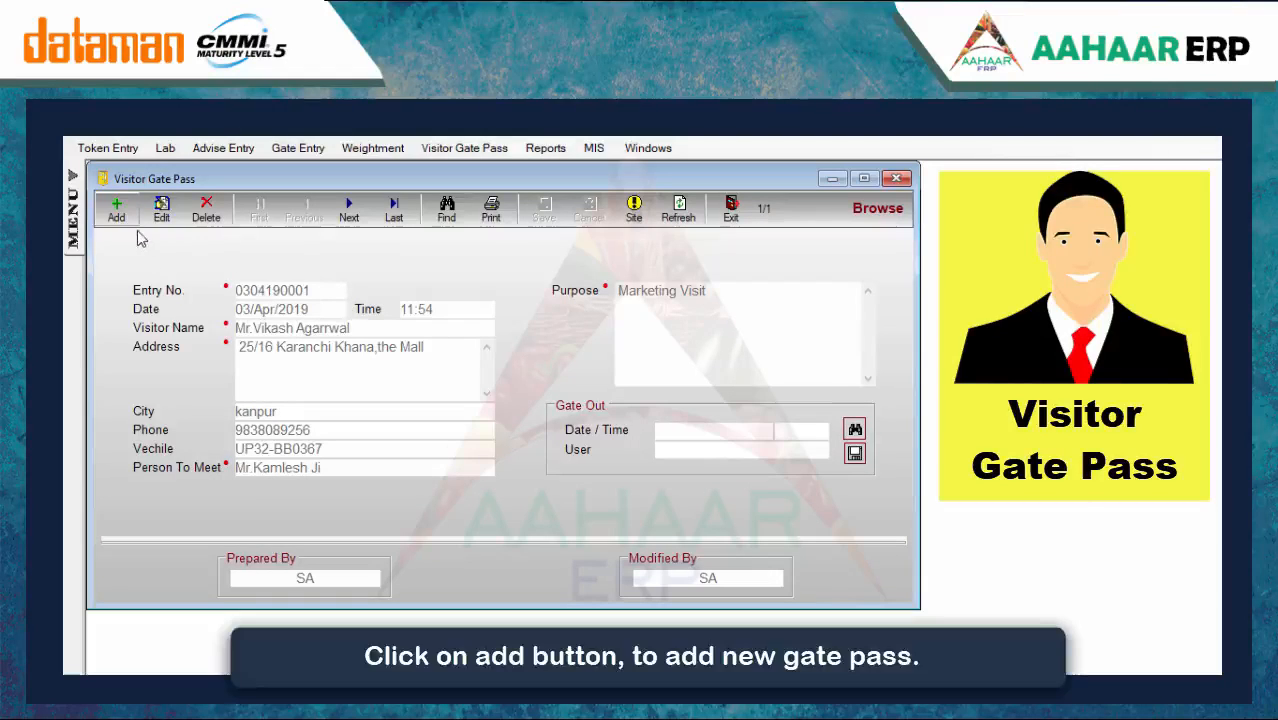
left_click(116, 209)
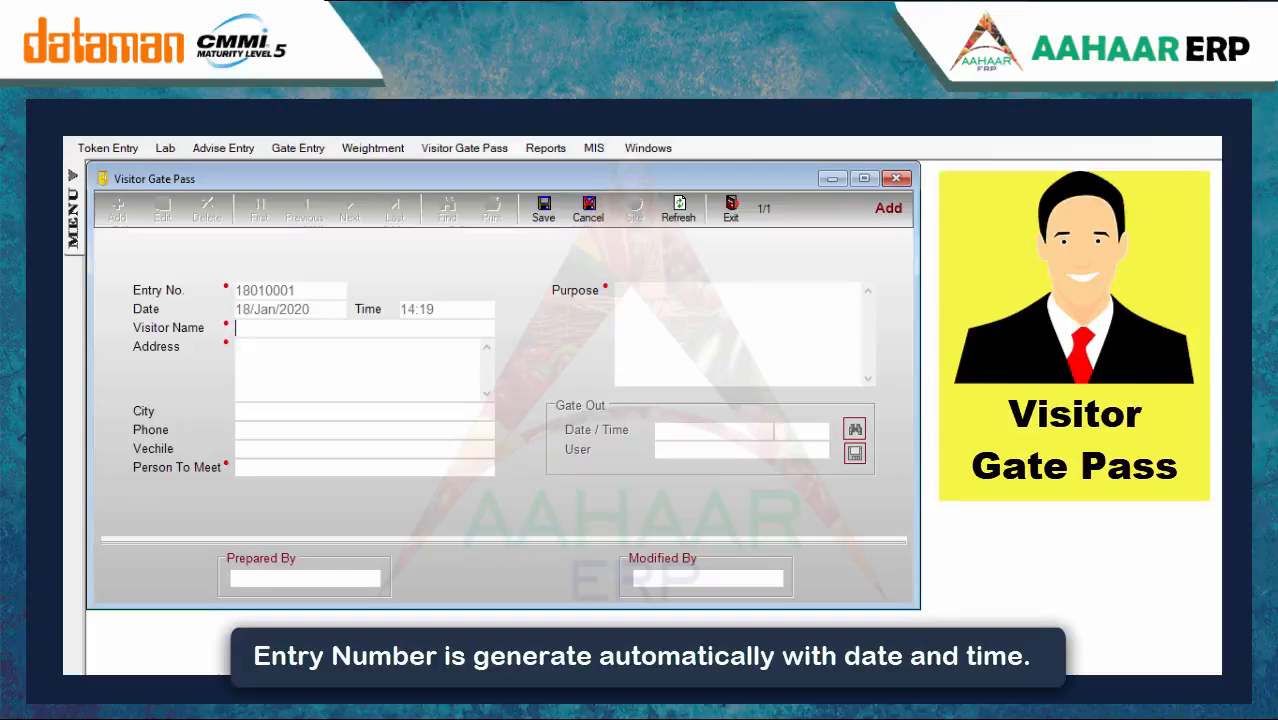
type("Rajesh")
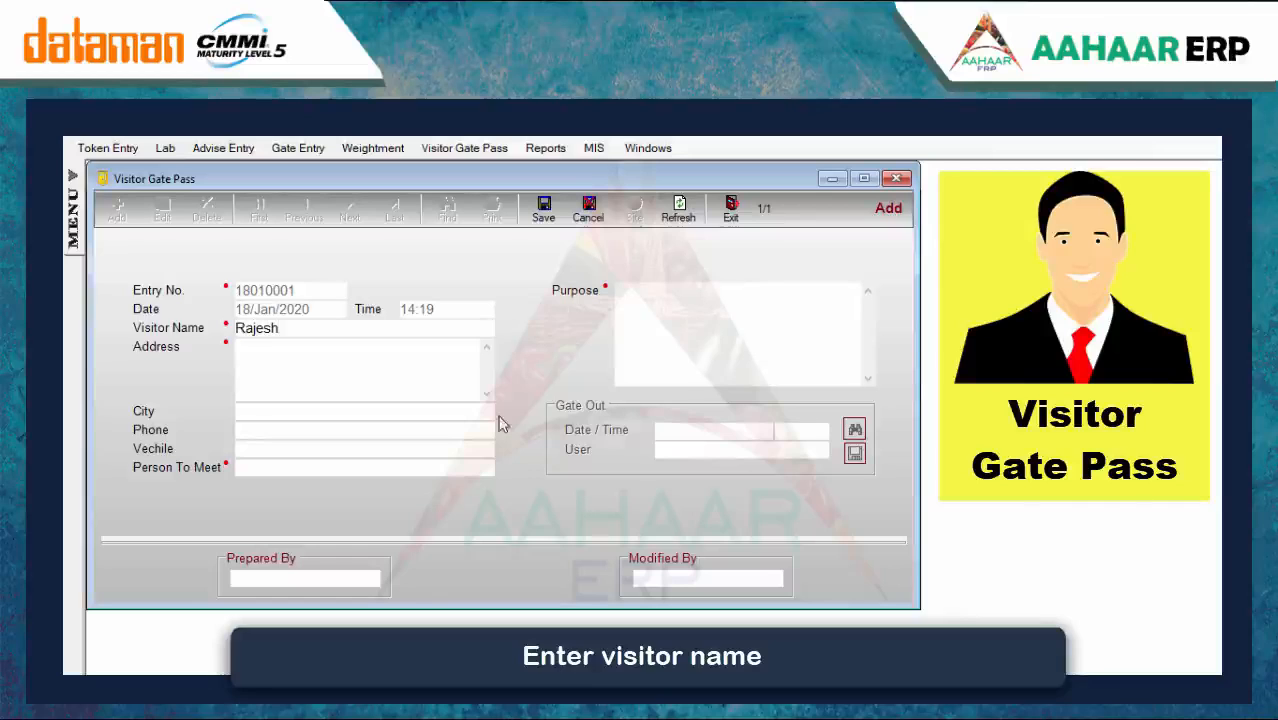
left_click(416, 367)
left_click(328, 411)
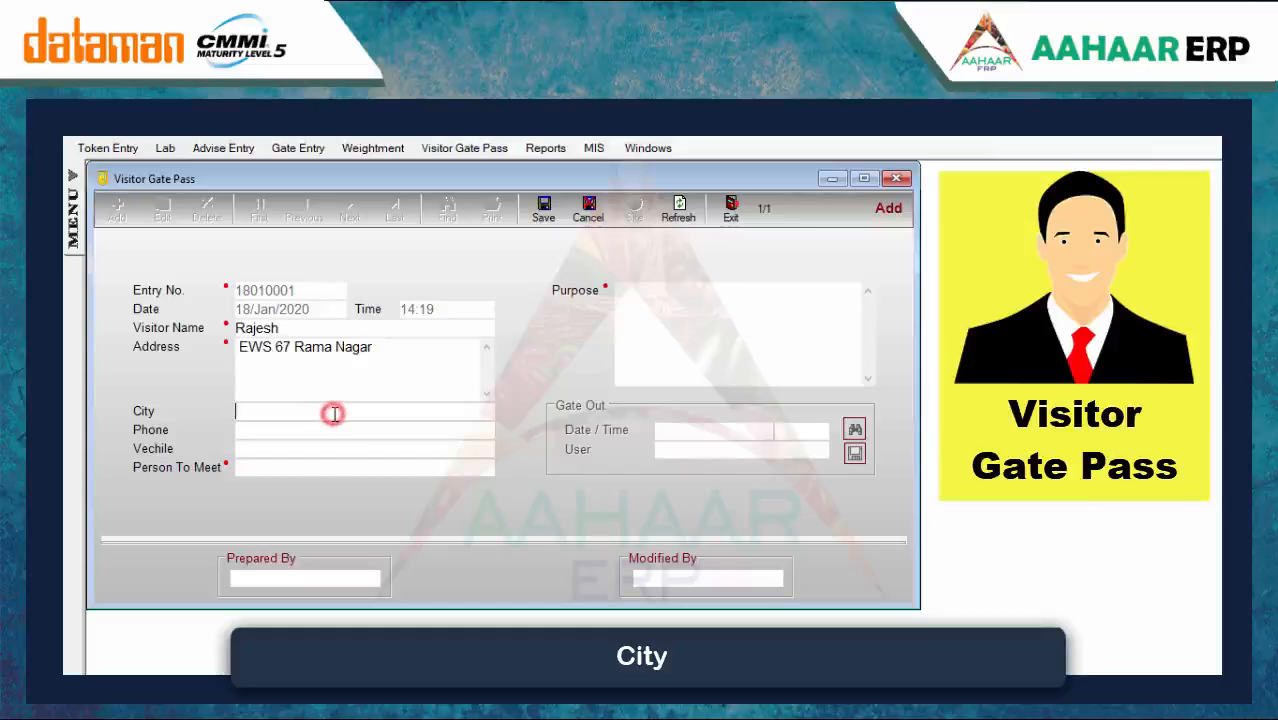
type("Kan")
double_click(339, 508)
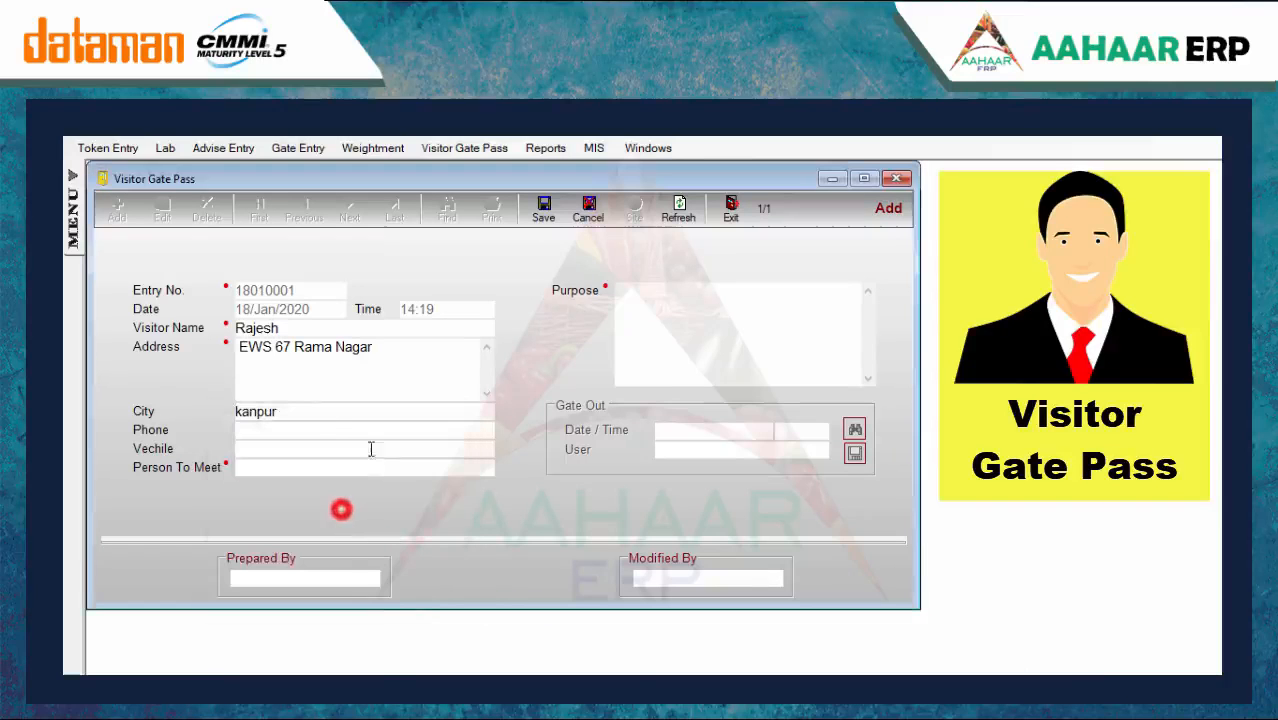
Fill in the visitor's phone, vehicle number, person to meet and purpose 'Marketing'
left_click(316, 434)
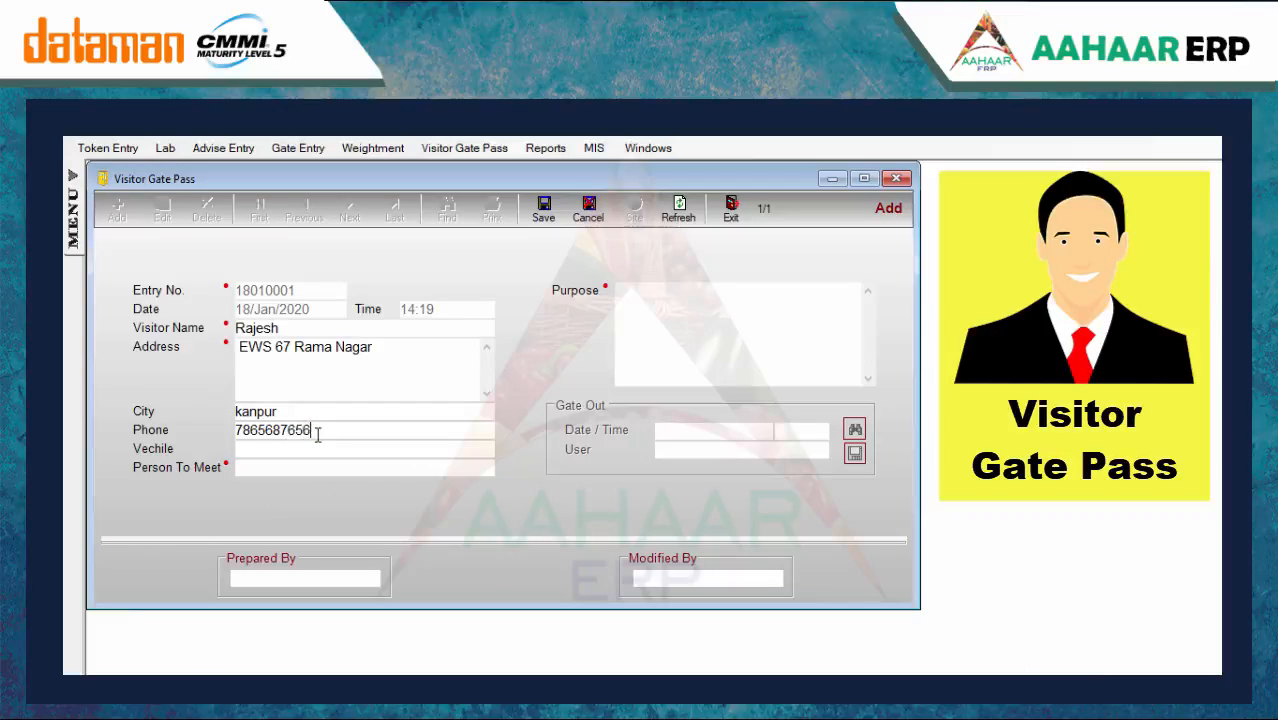
left_click(263, 452)
type("UP76IU6754")
left_click(272, 470)
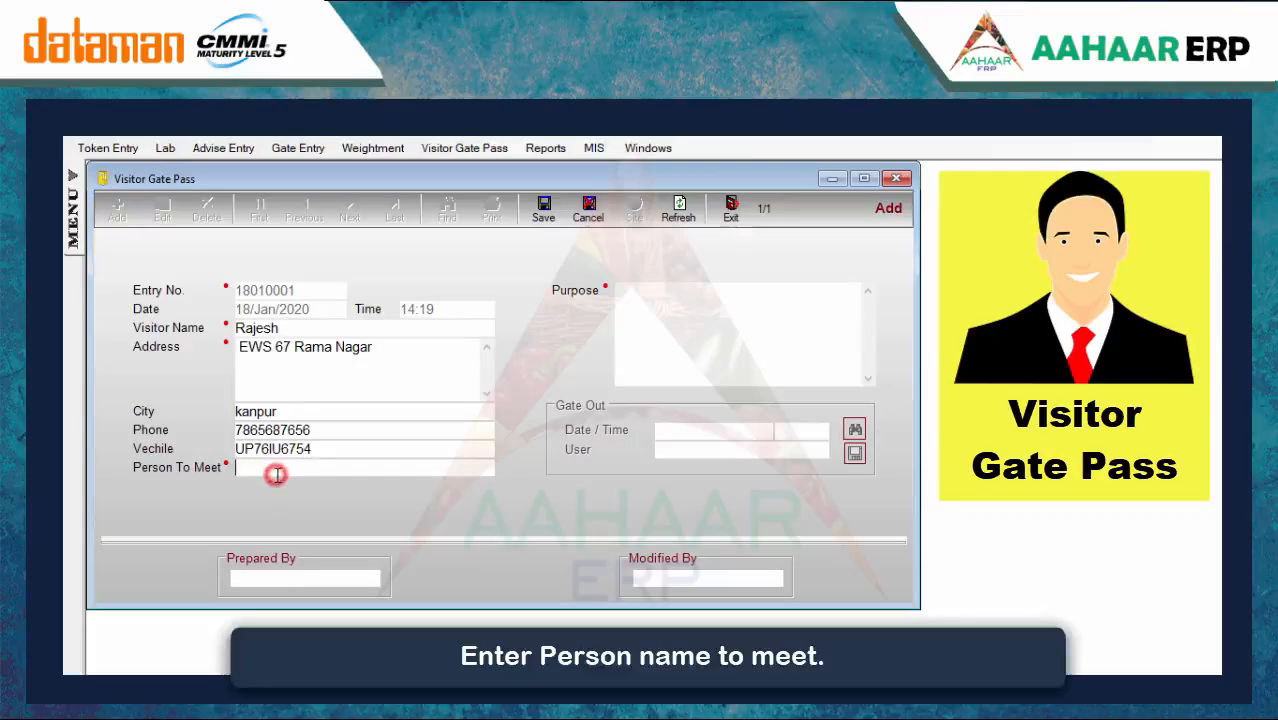
type("Vineet")
left_click(703, 322)
type("Marketing Visit")
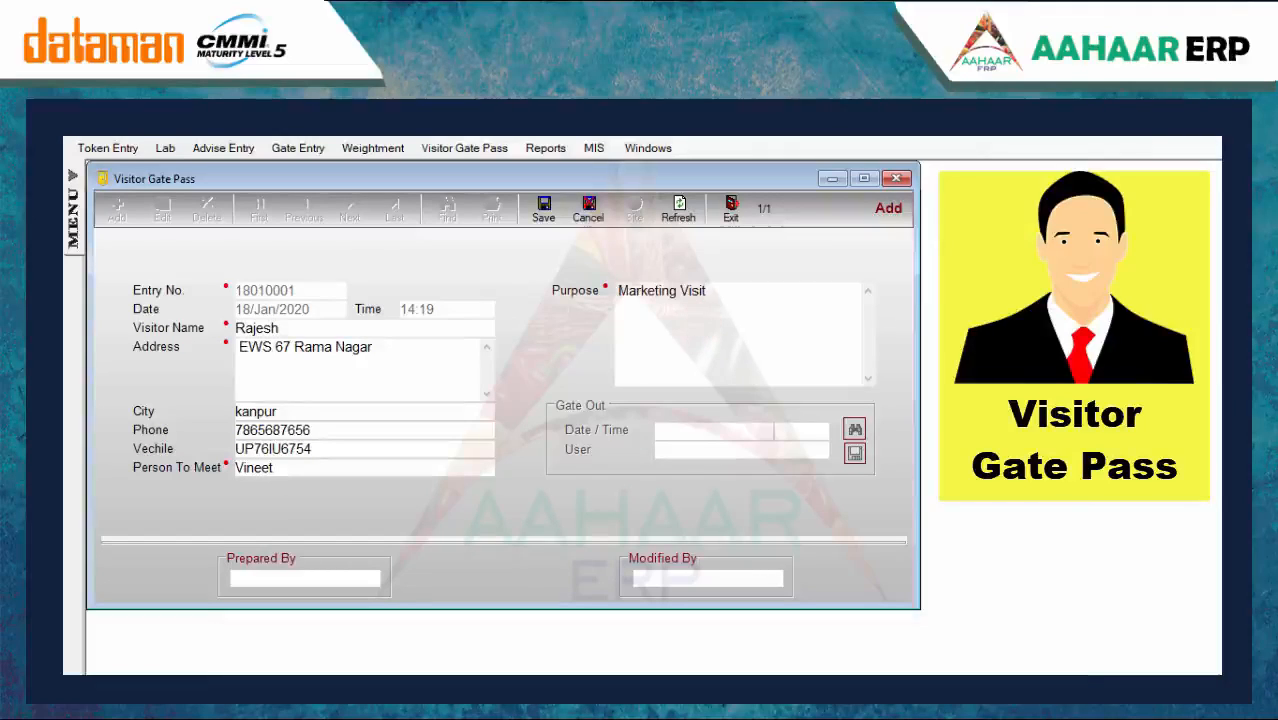
Save the gate pass, record the gate out, and open the Reports list
left_click(543, 210)
left_click(853, 453)
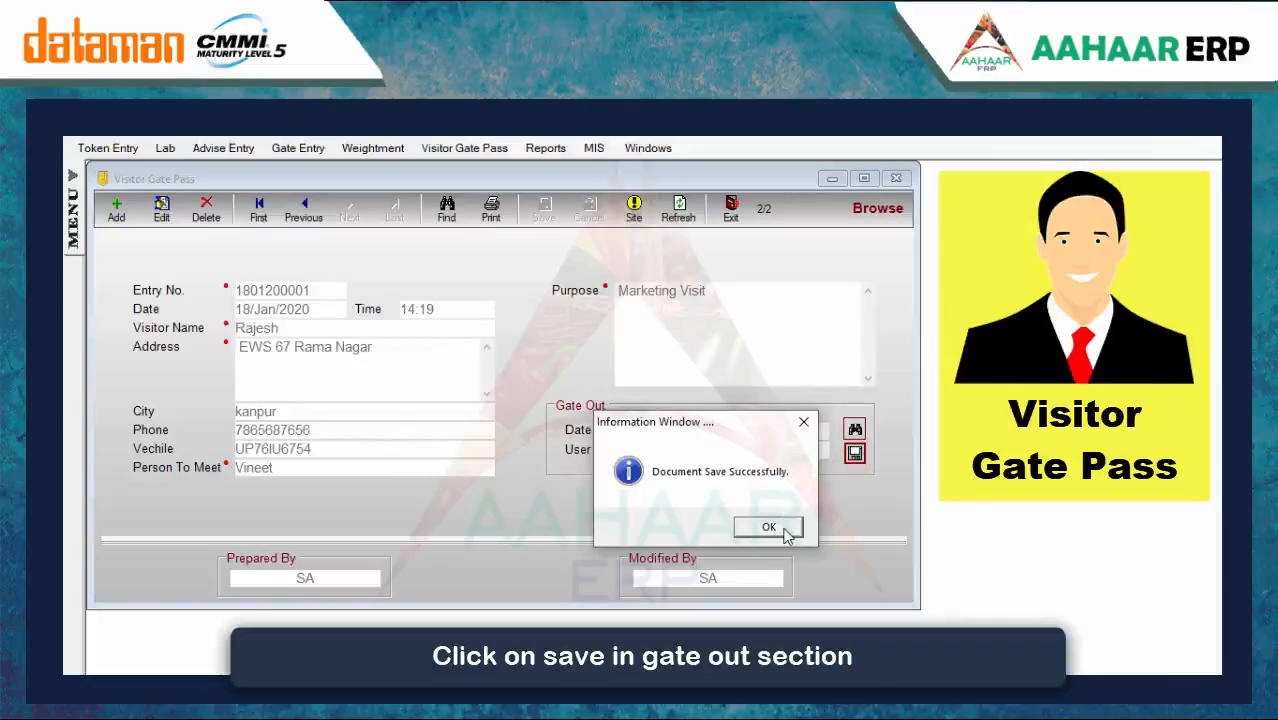
left_click(769, 527)
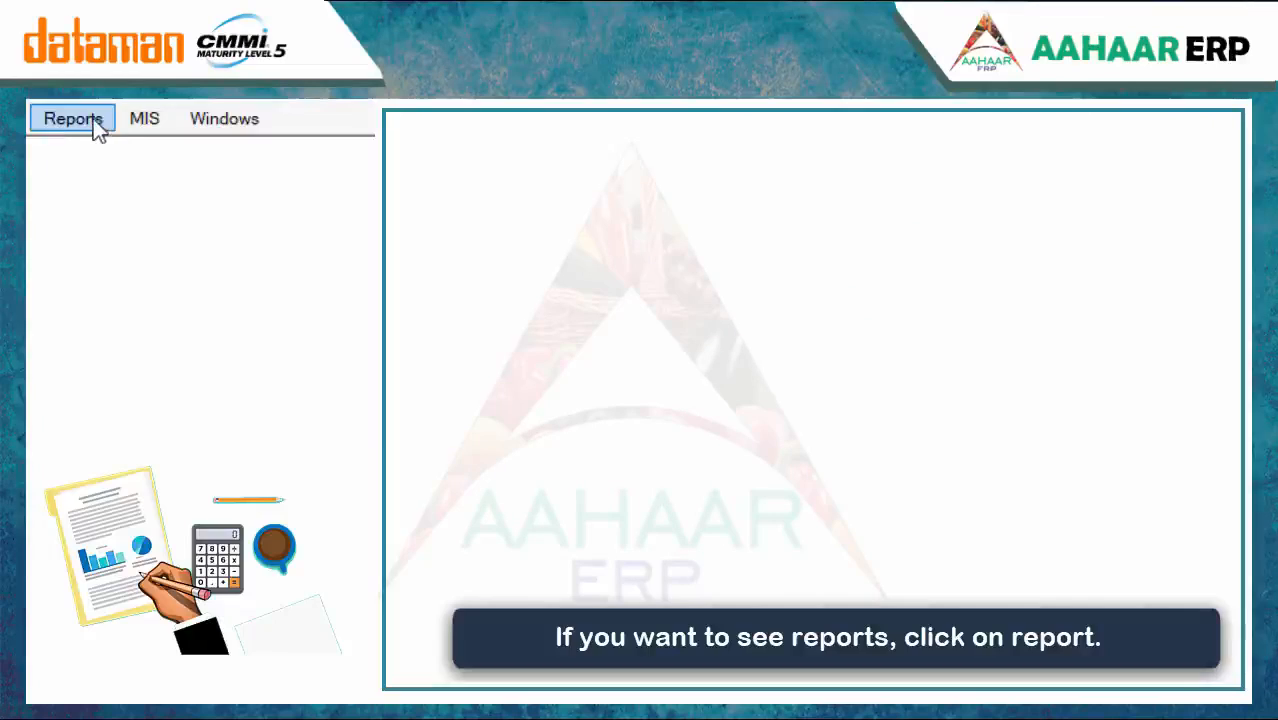
left_click(90, 124)
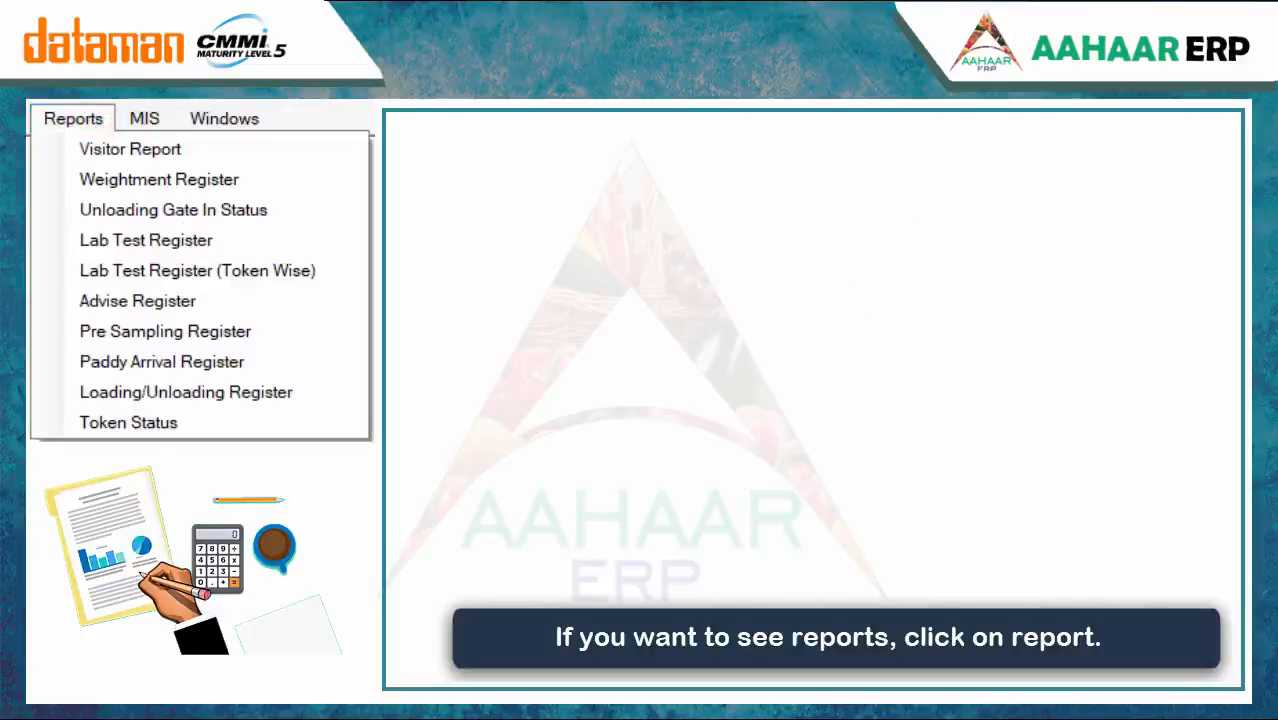